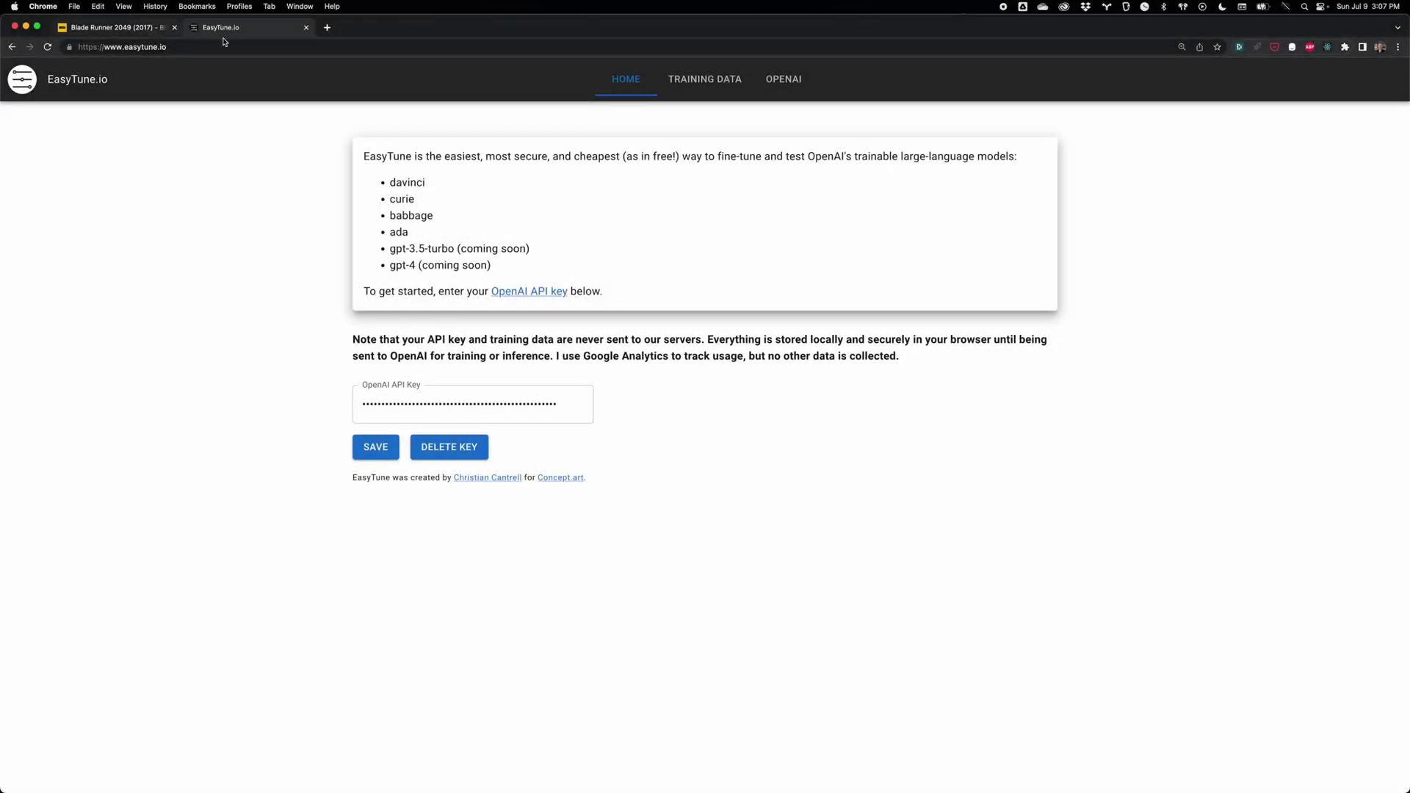
# In OpenAI Inference, select the second IMDB-training davinci fine-tuned model
pyautogui.click(796, 85)
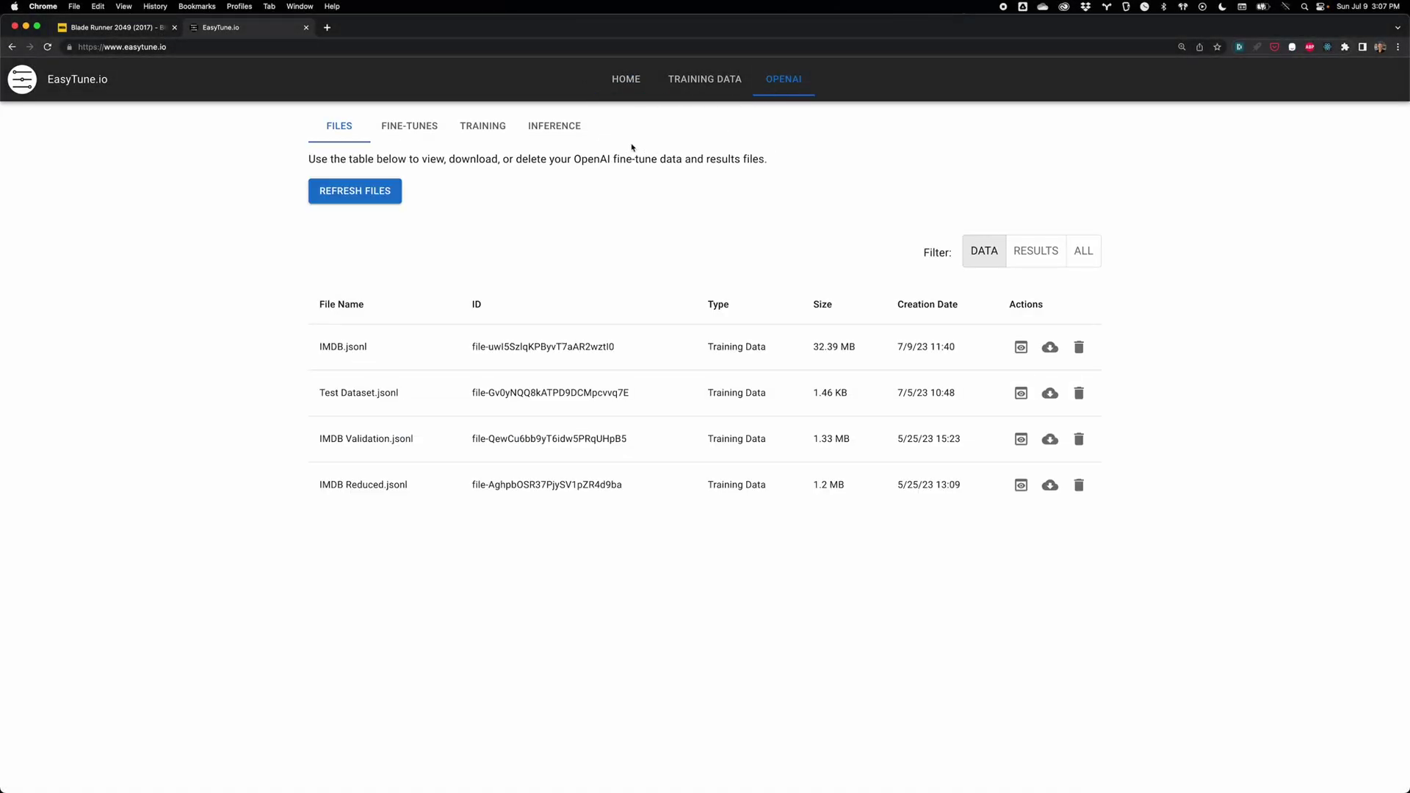
pyautogui.click(562, 128)
pyautogui.click(921, 207)
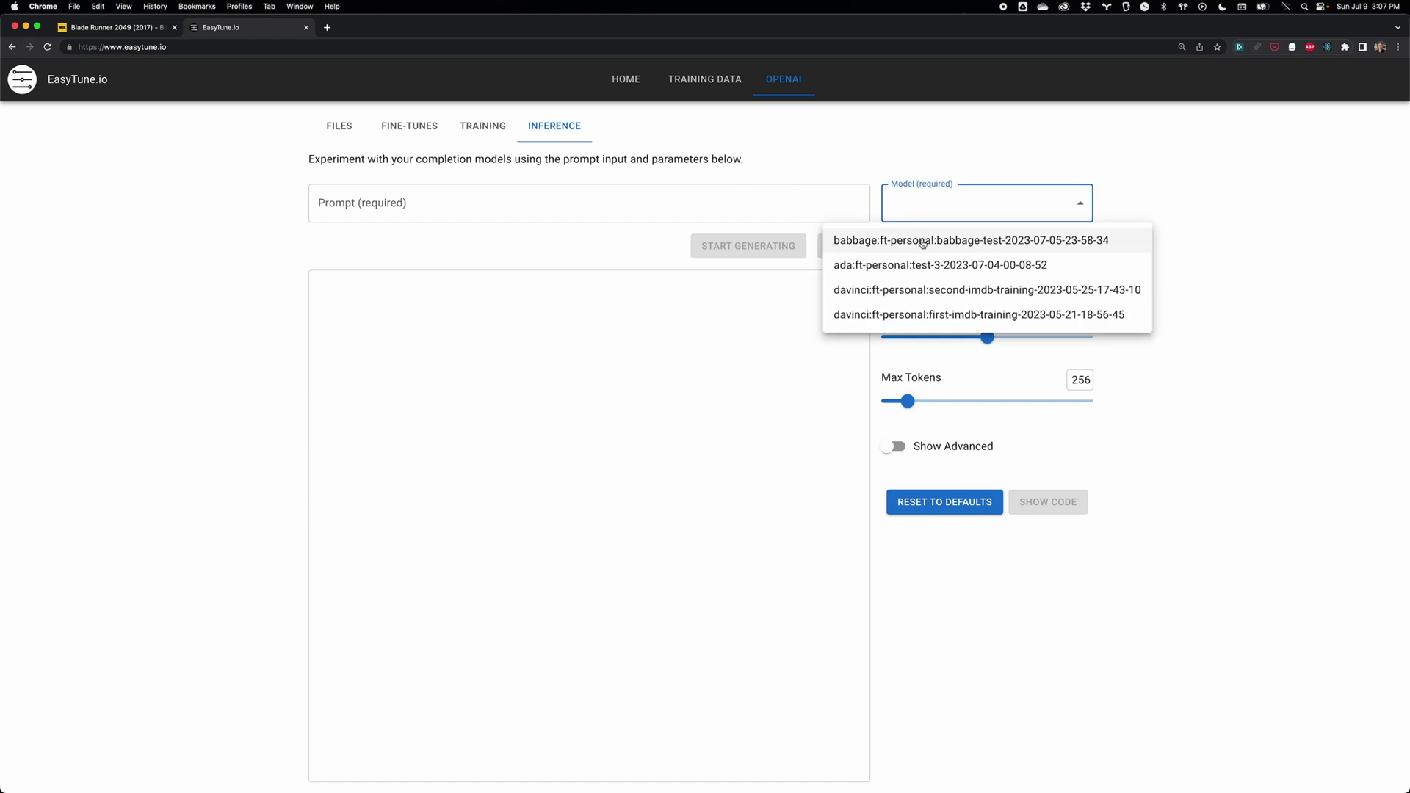
pyautogui.click(928, 290)
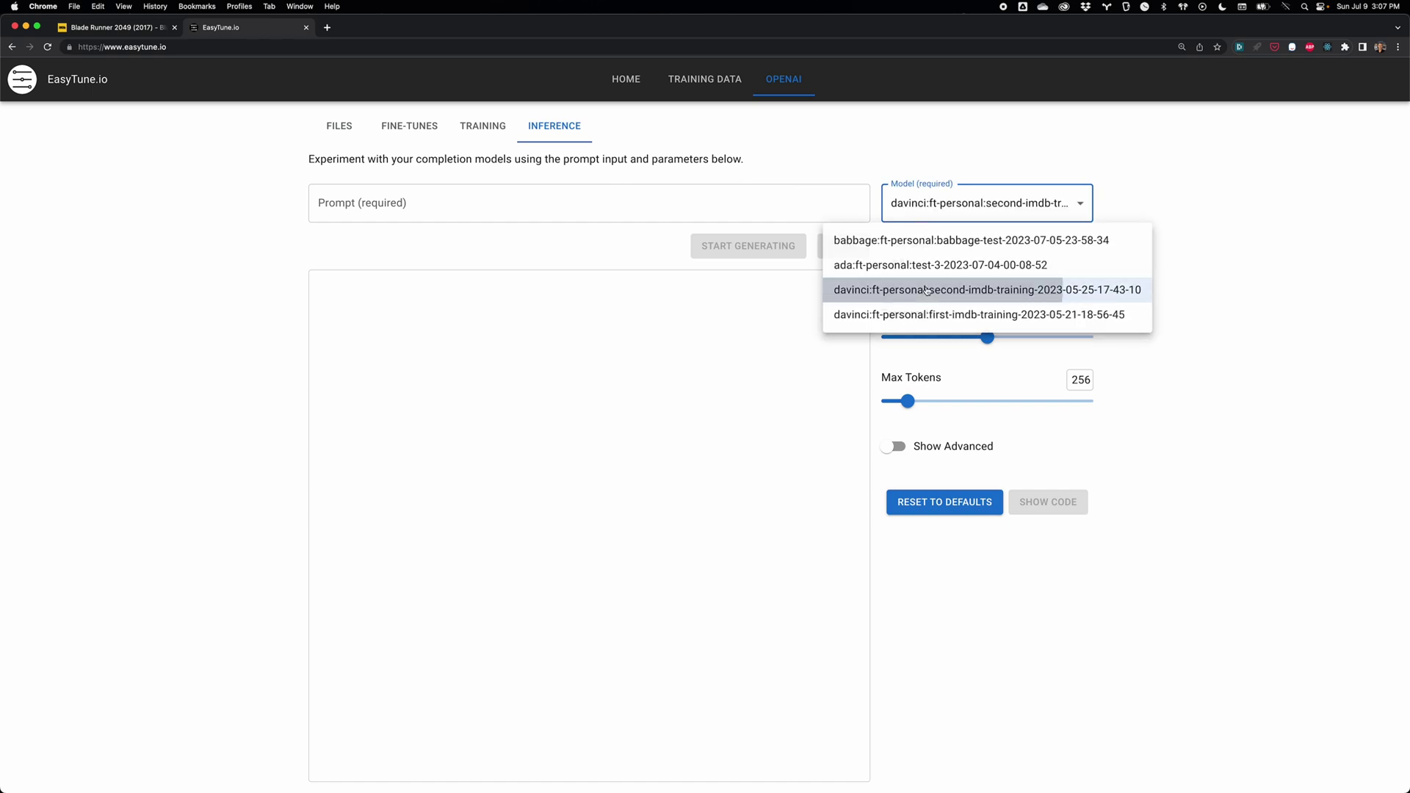
# Paste the first Blade Runner review as the prompt and generate its rating
pyautogui.click(128, 31)
pyautogui.tripleClick(564, 184)
pyautogui.rightClick(564, 184)
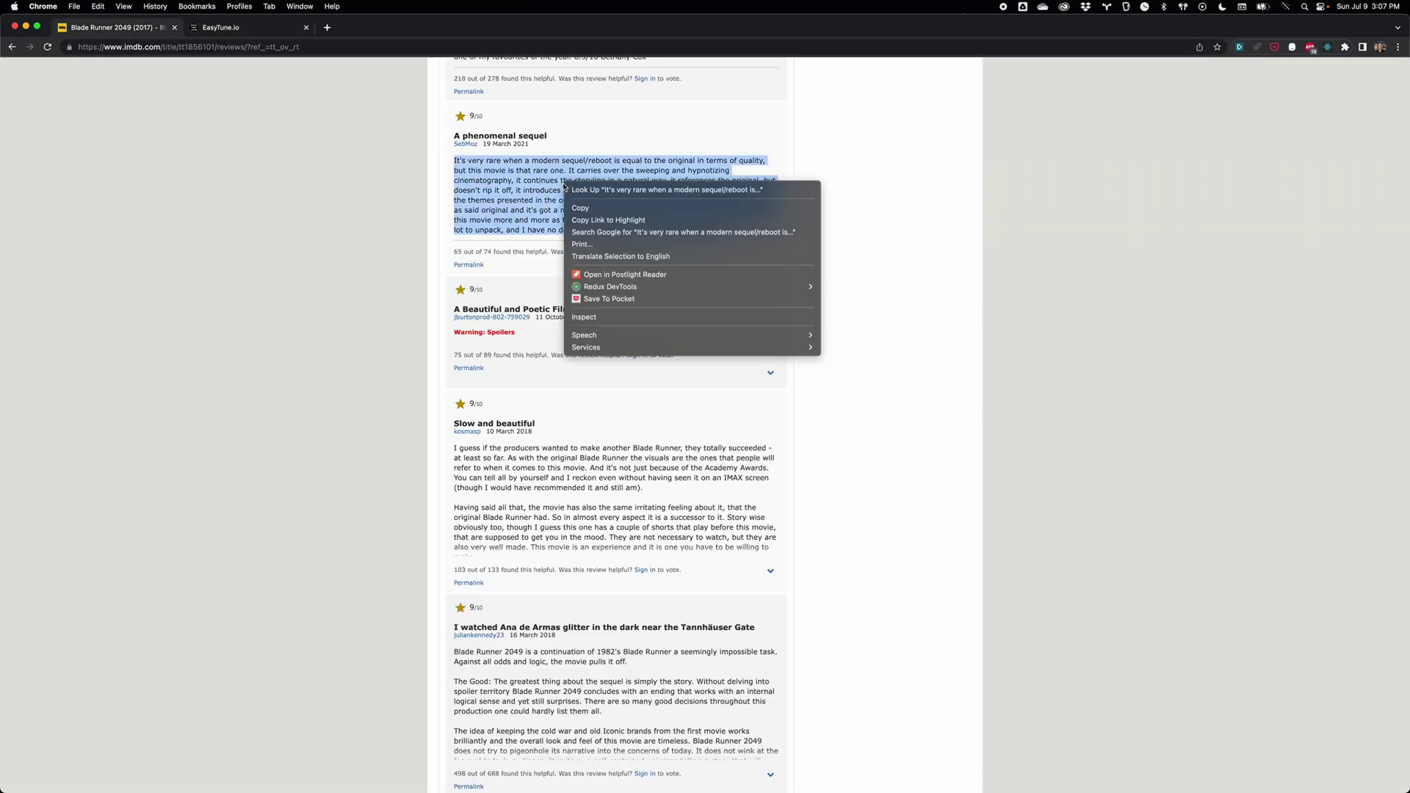
pyautogui.click(596, 208)
pyautogui.click(284, 31)
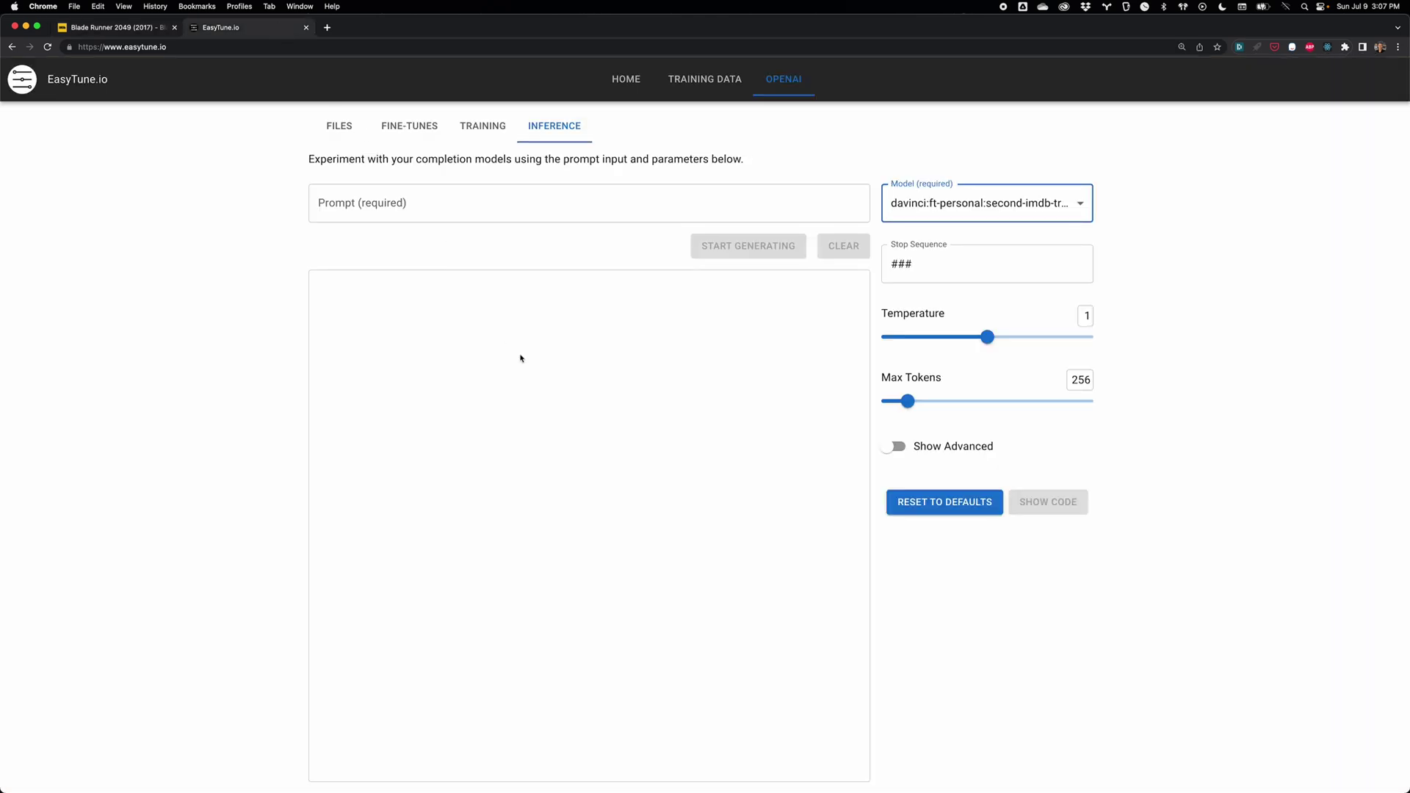
pyautogui.click(445, 203)
pyautogui.hotkey('ctrl', 'v')
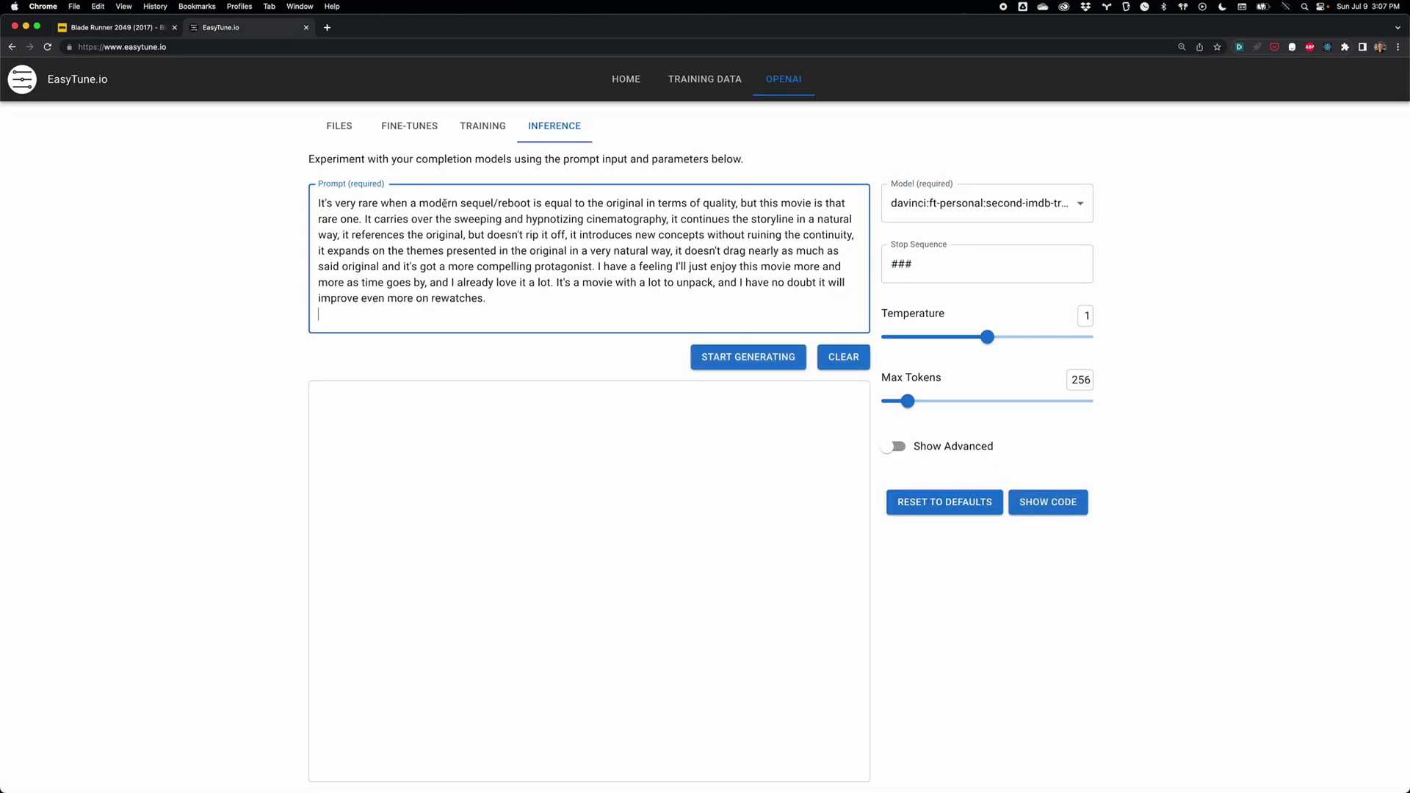
pyautogui.press('Return')
pyautogui.write('###')
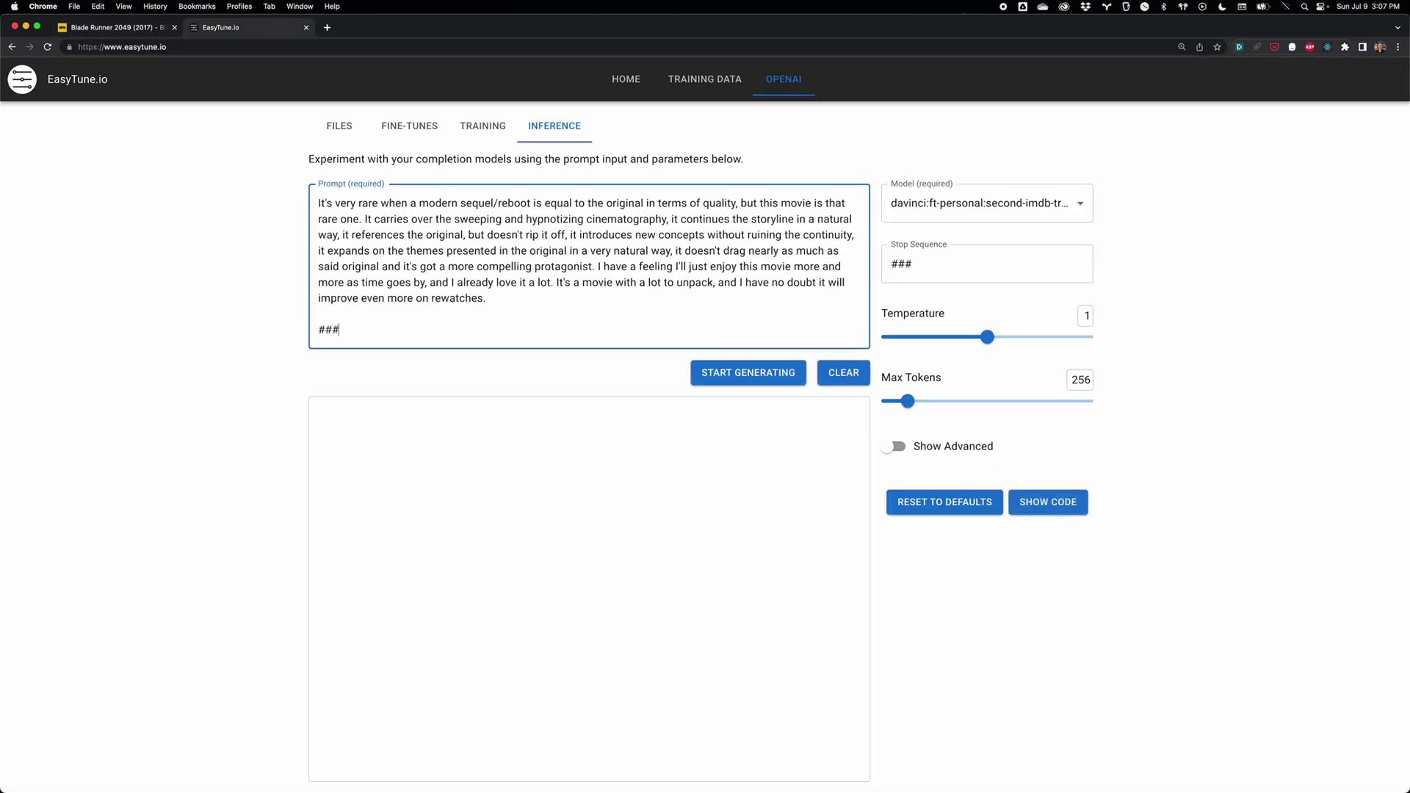
pyautogui.press('Return')
pyautogui.press('Return')
pyautogui.press('Return')
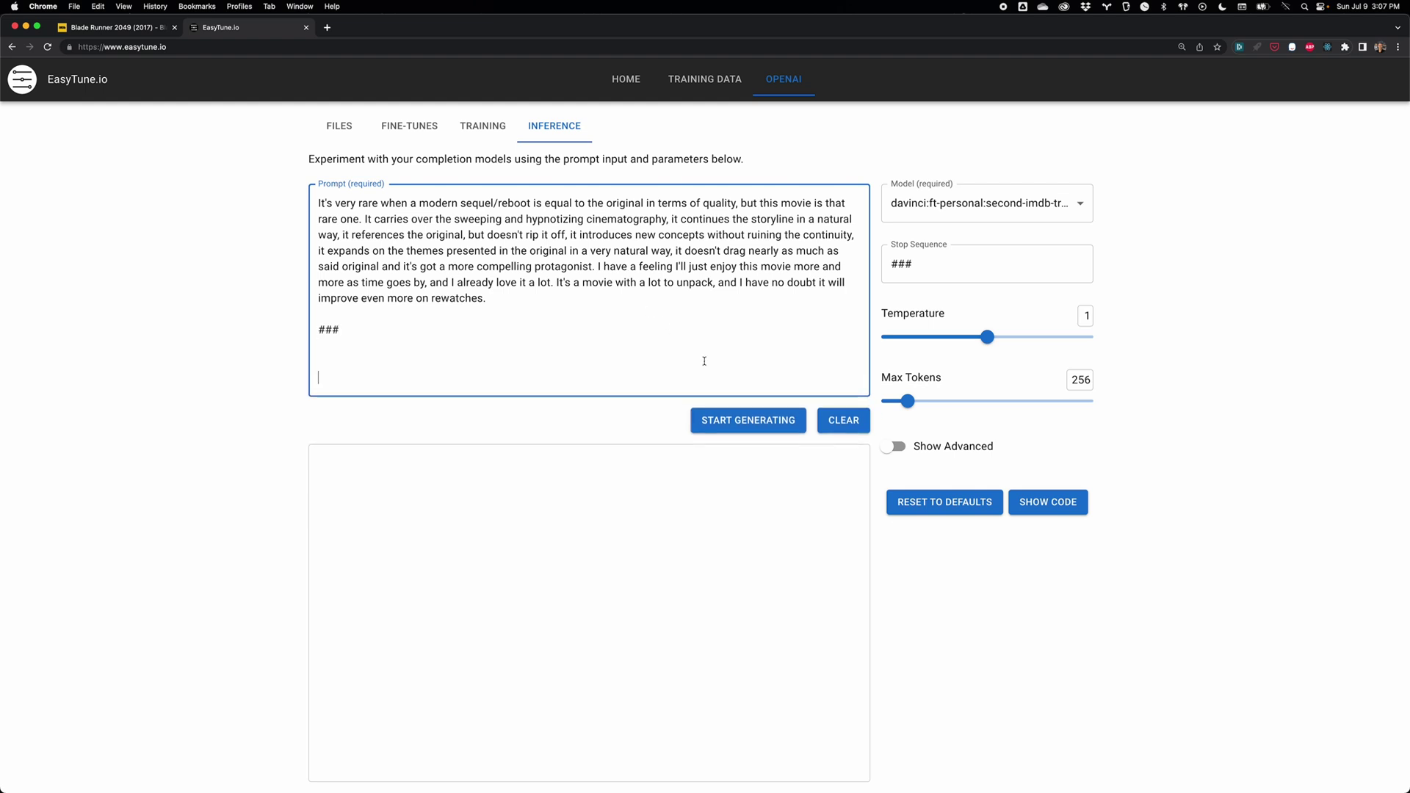
pyautogui.click(727, 422)
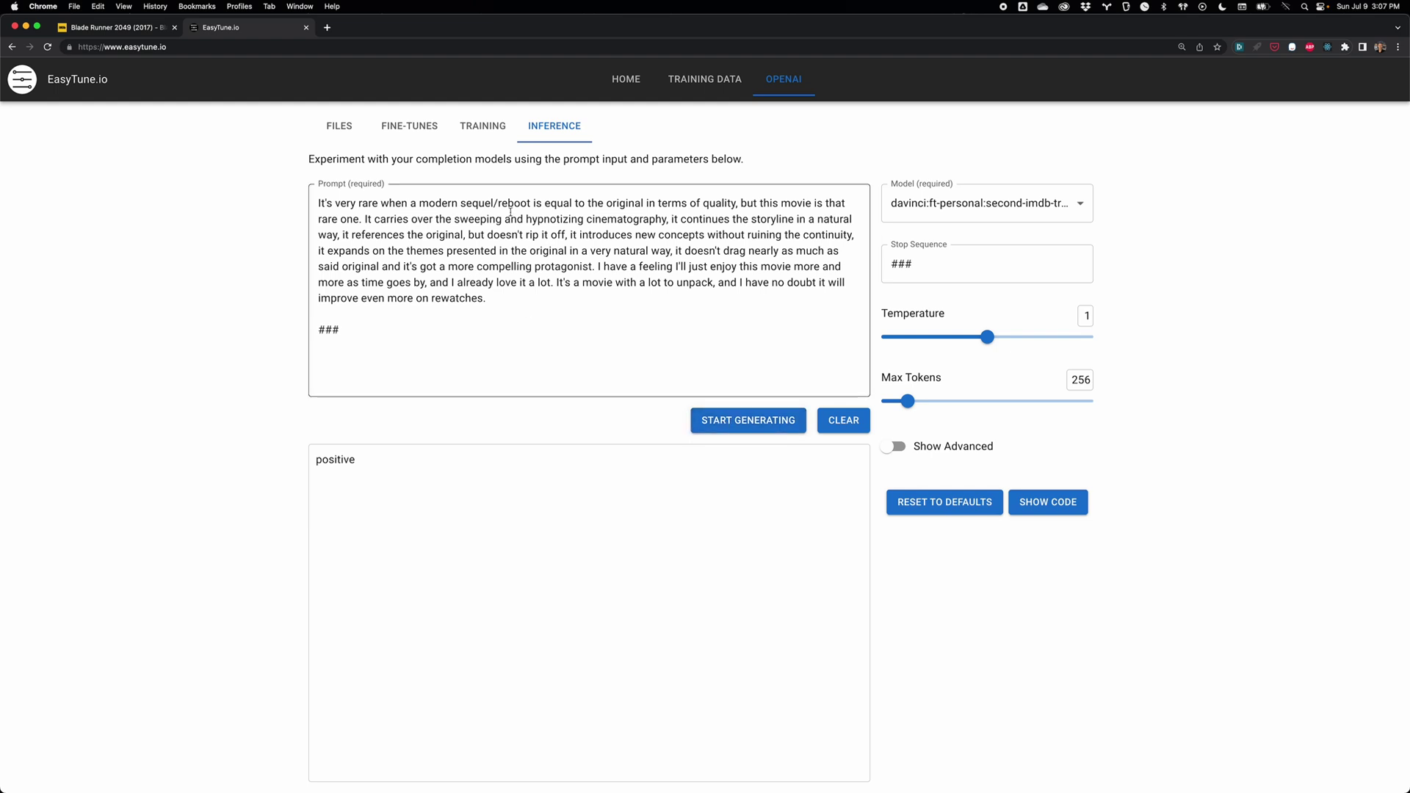
# Replace the prompt with the 'Slow and beautiful' review, generate again, then return Home
pyautogui.click(148, 30)
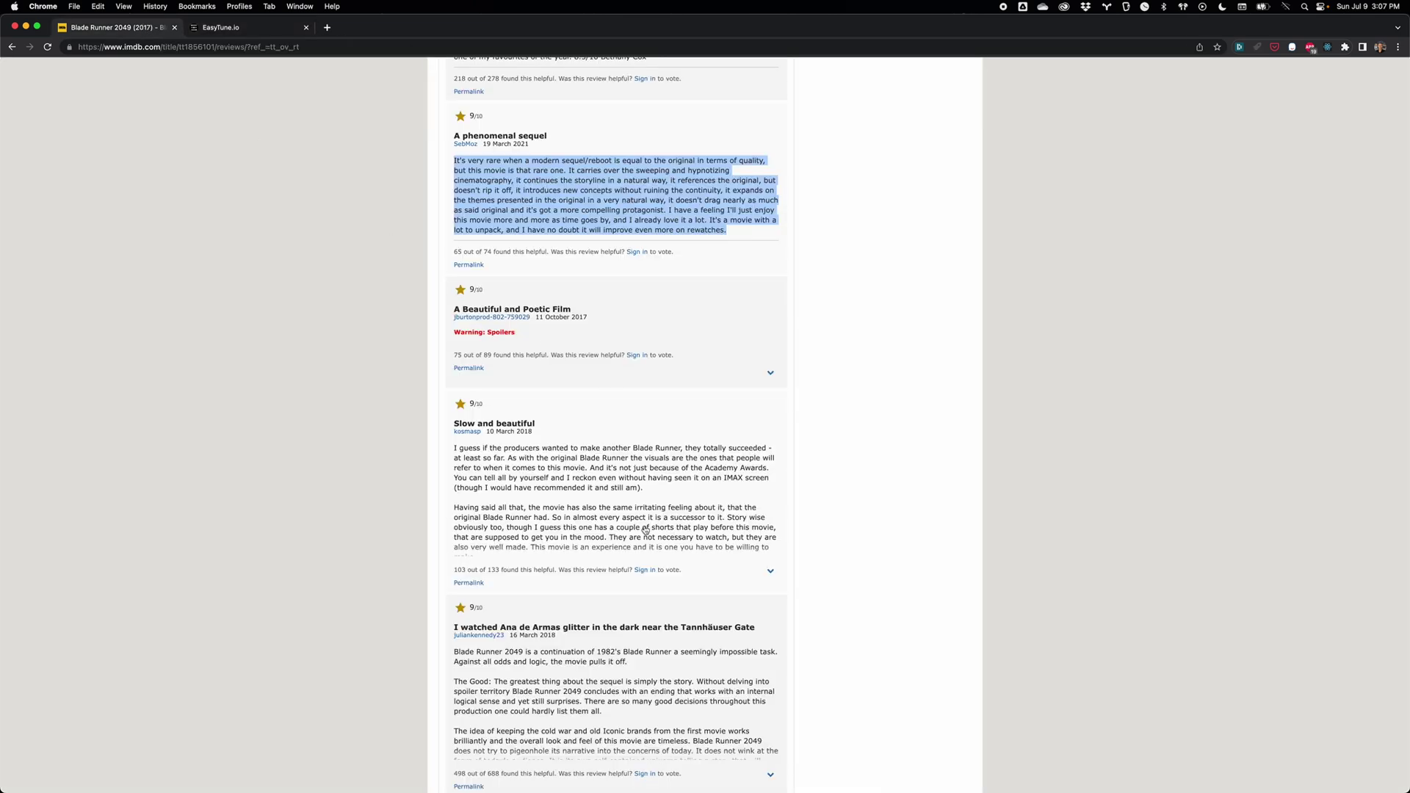
pyautogui.tripleClick(531, 463)
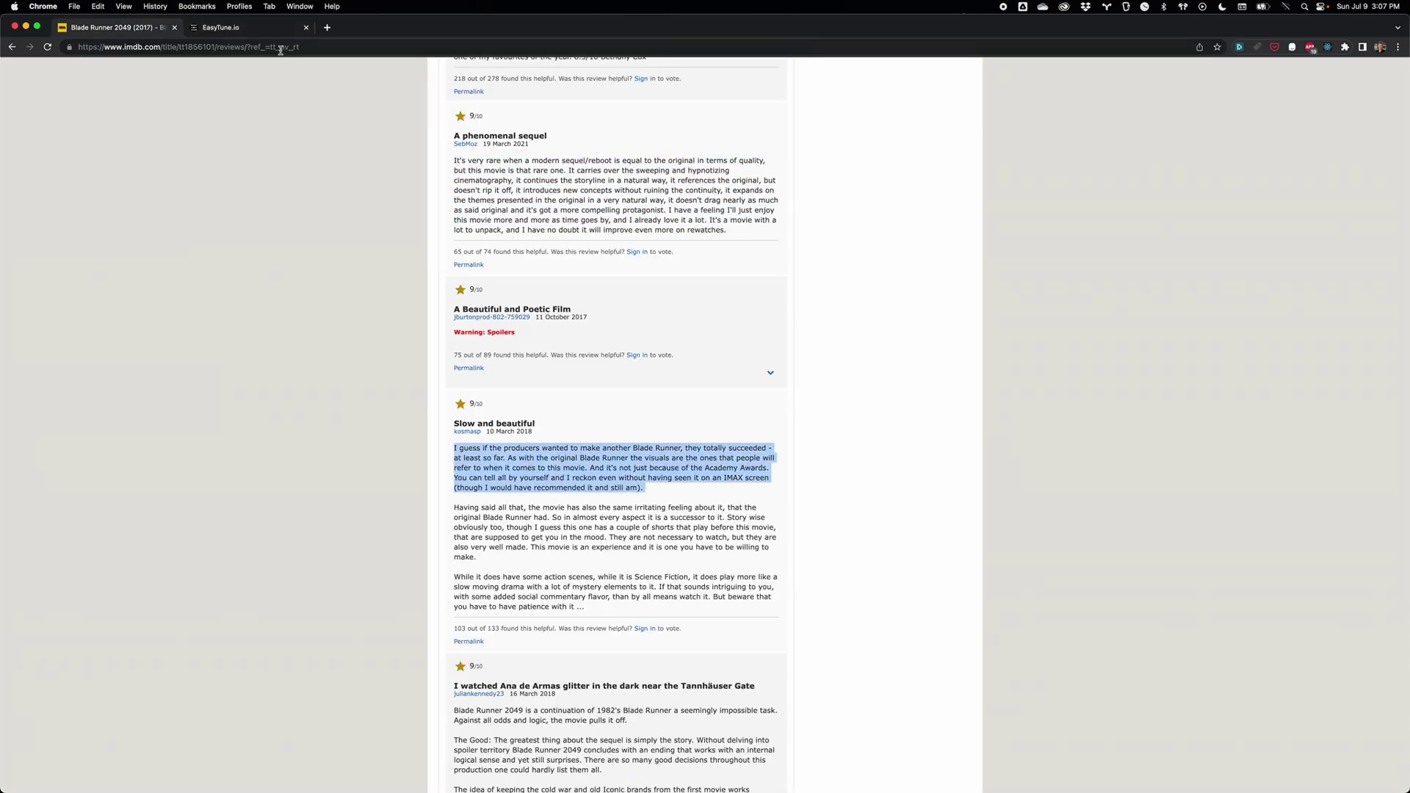
pyautogui.hotkey('ctrl', 'Tab')
pyautogui.moveTo(495, 300); pyautogui.dragTo(310, 205)
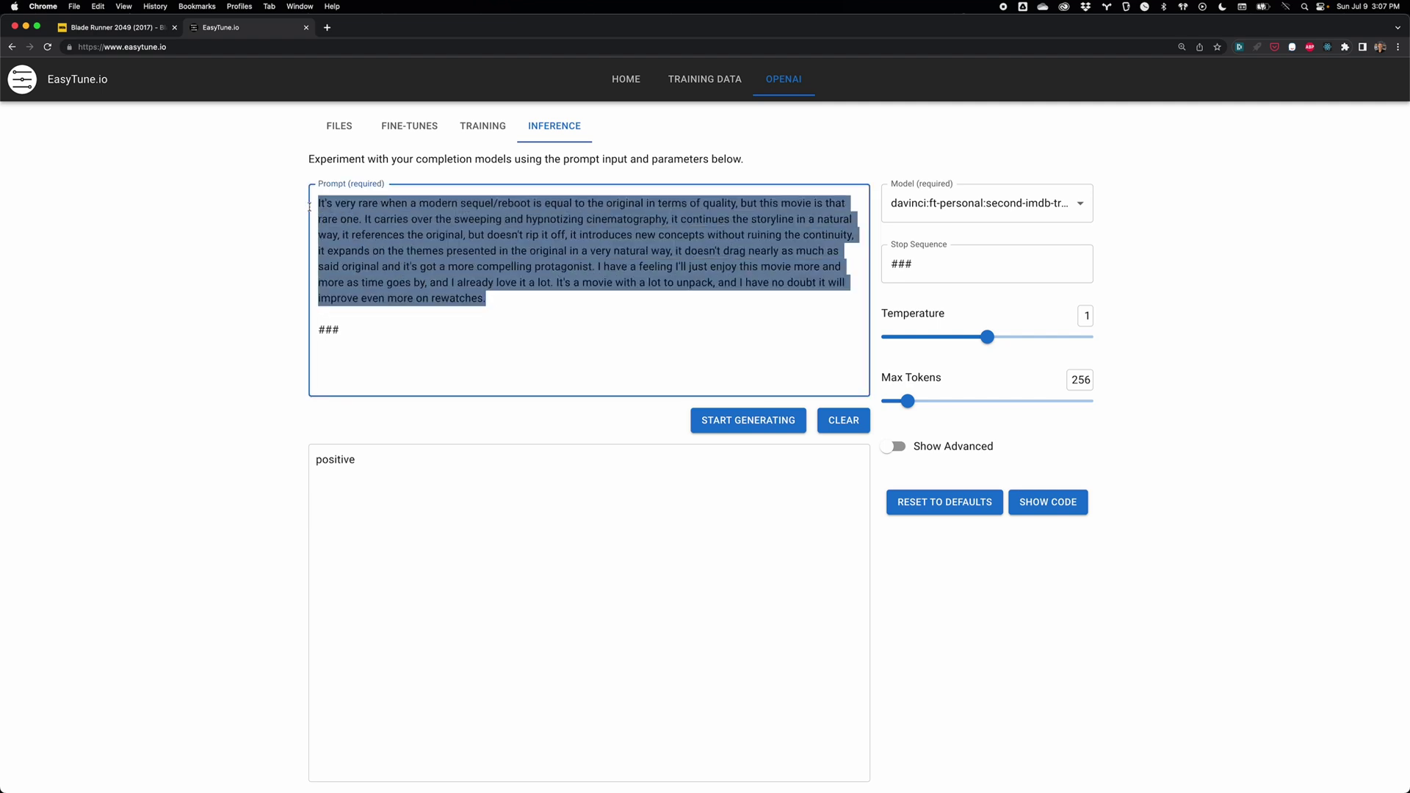
pyautogui.press('super+v')
pyautogui.click(720, 391)
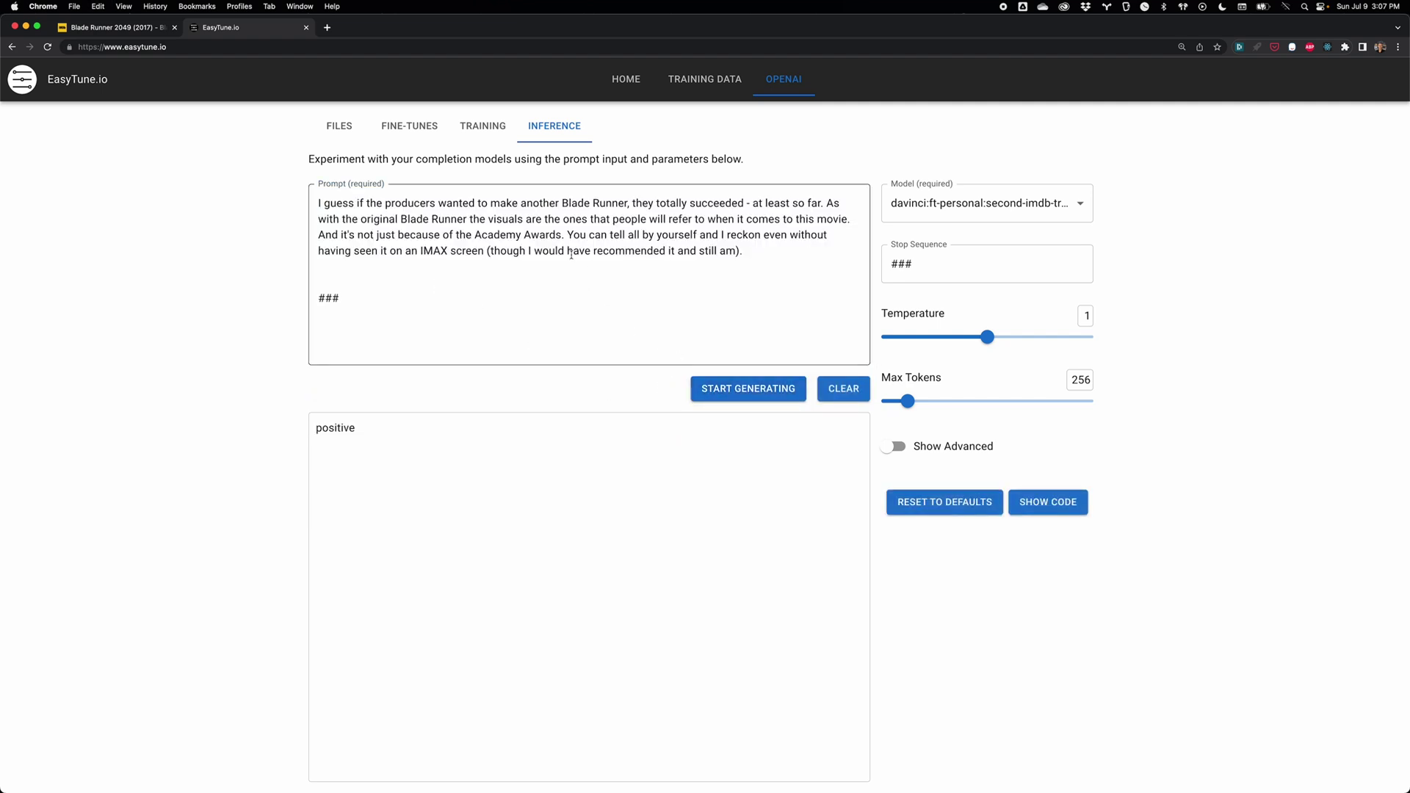
pyautogui.click(47, 46)
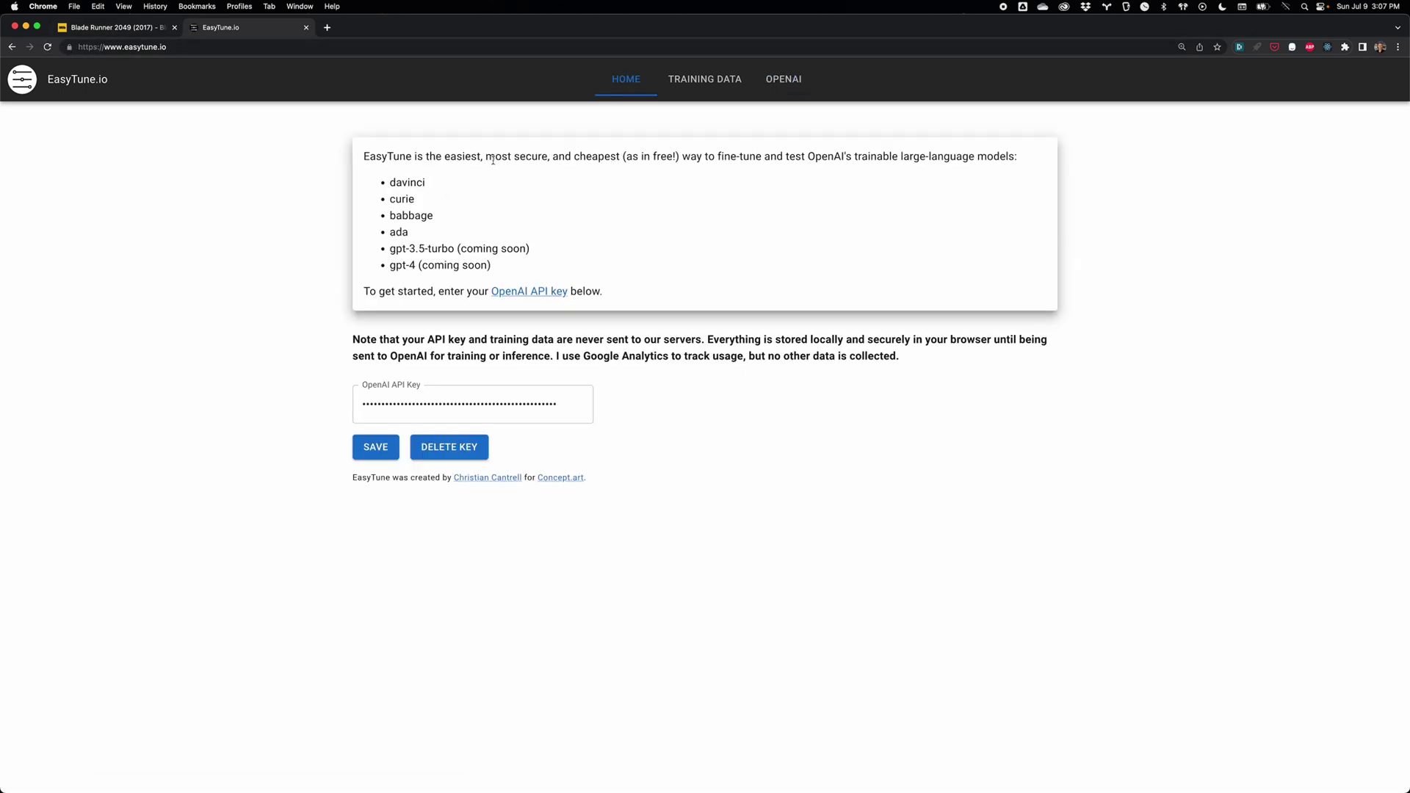
pyautogui.moveTo(389, 183); pyautogui.dragTo(445, 230)
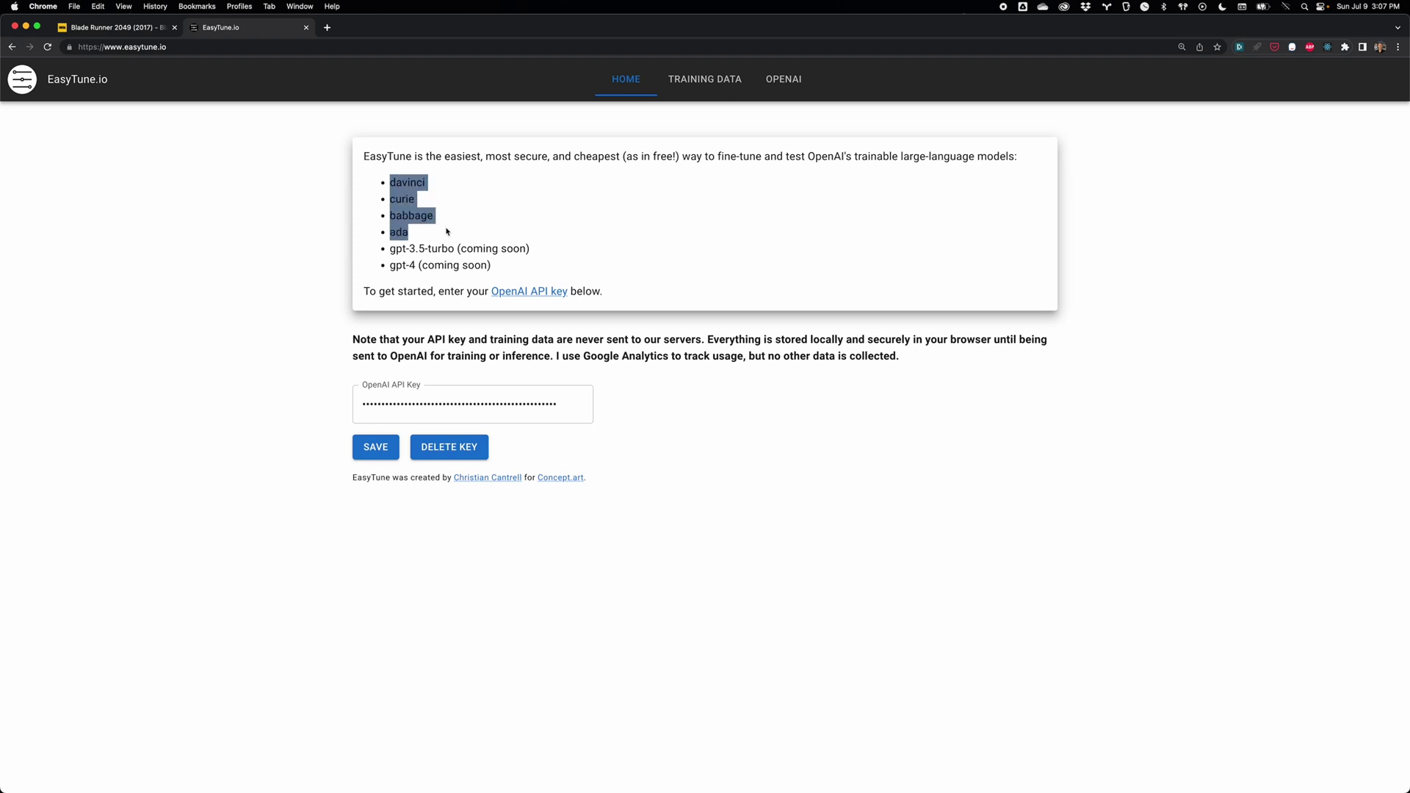
pyautogui.click(449, 225)
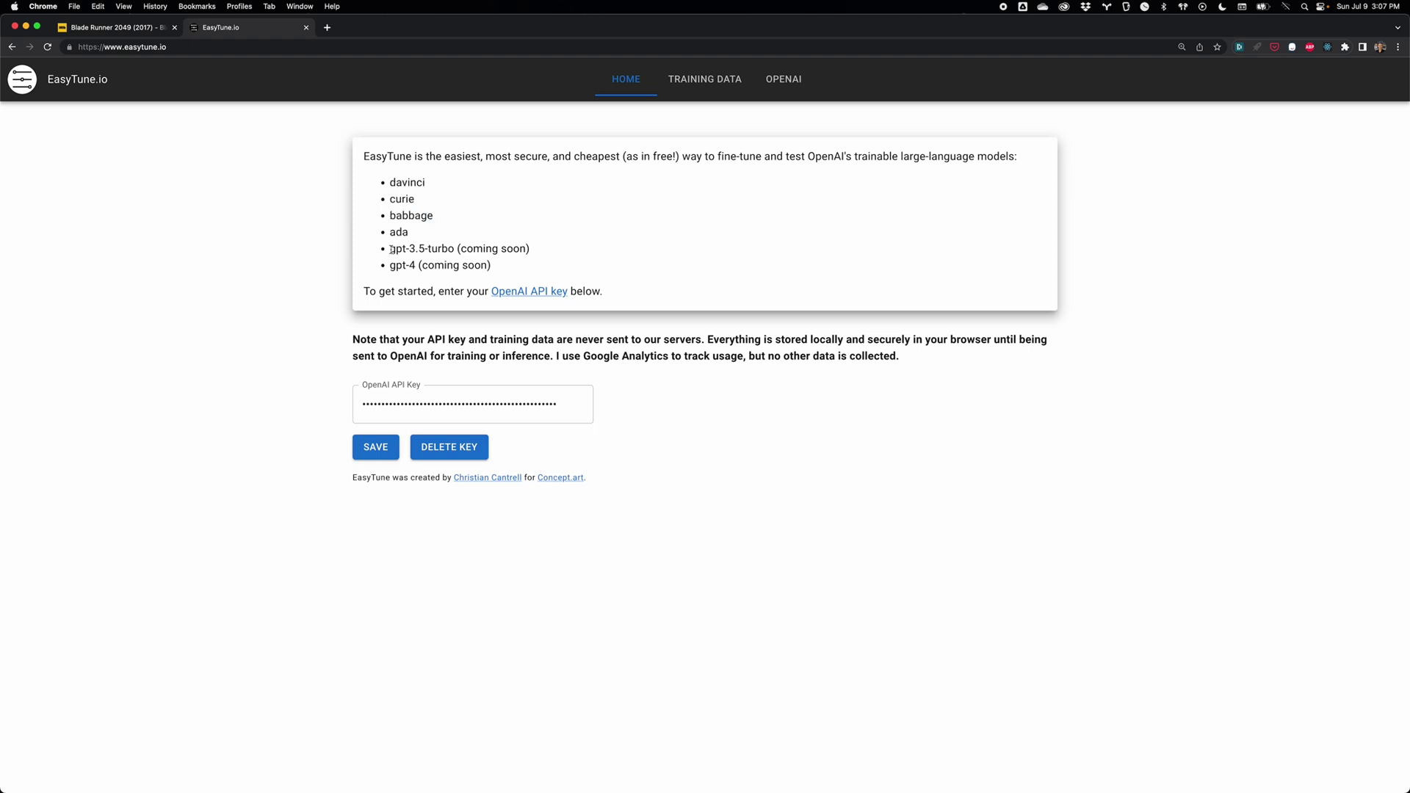
pyautogui.moveTo(390, 249); pyautogui.dragTo(489, 262)
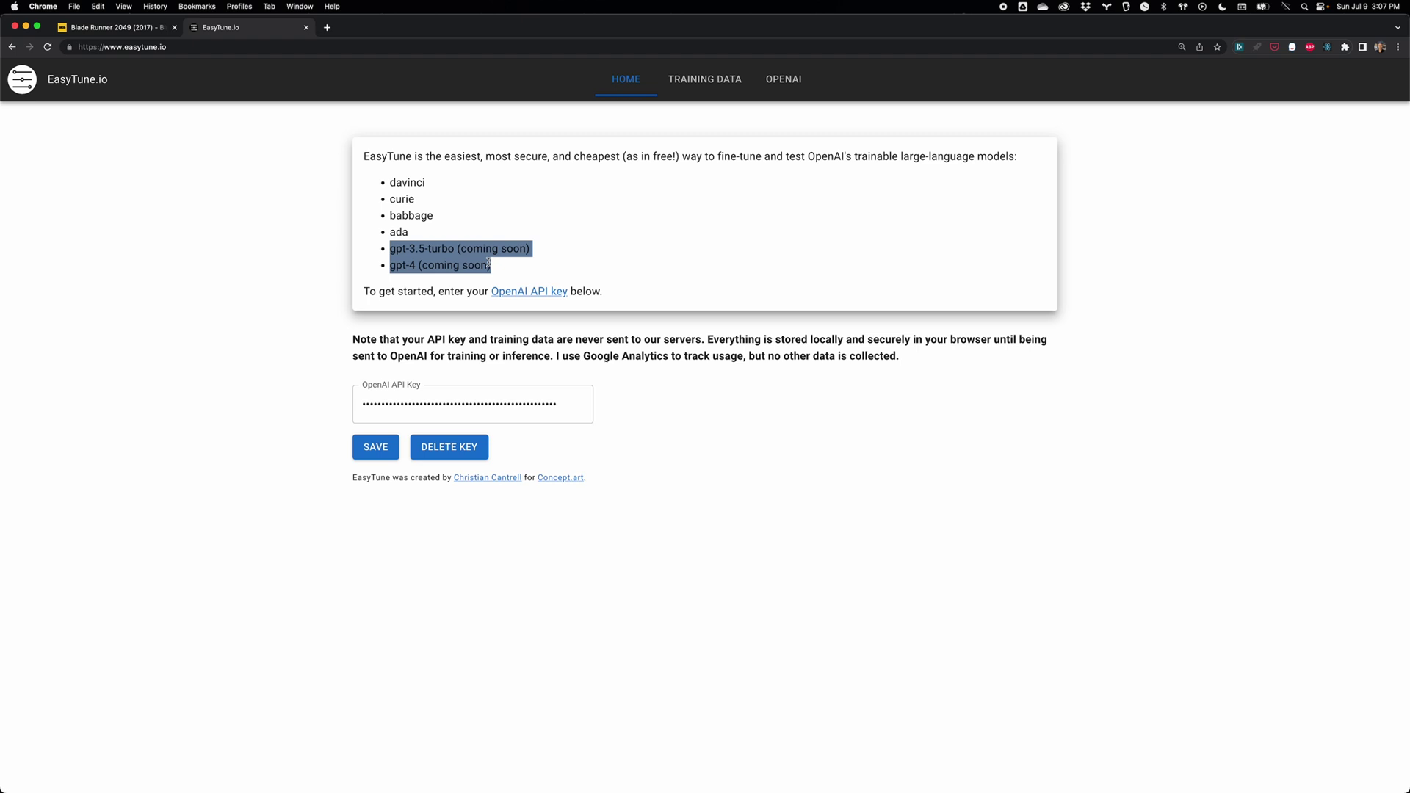
pyautogui.click(489, 264)
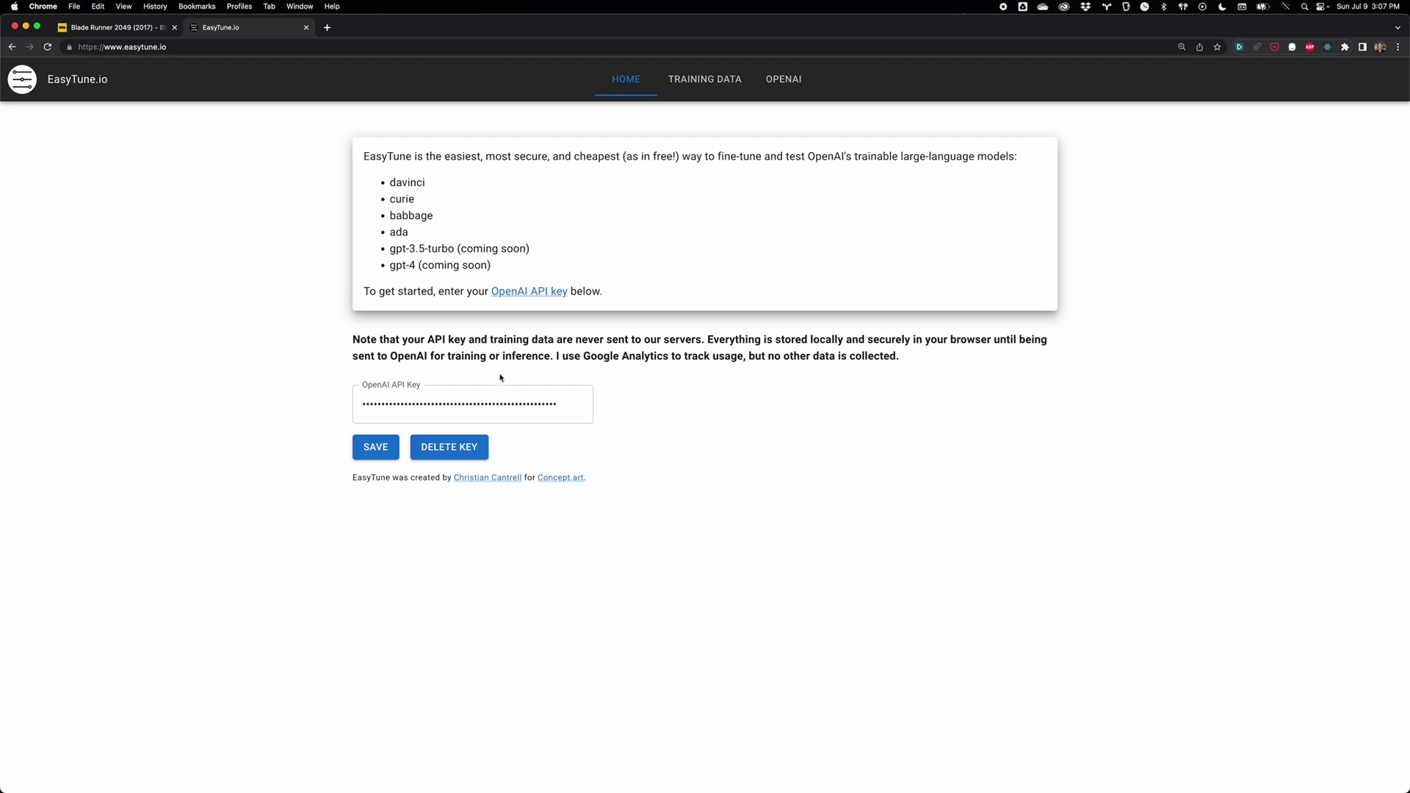
pyautogui.click(508, 401)
pyautogui.doubleClick(506, 402)
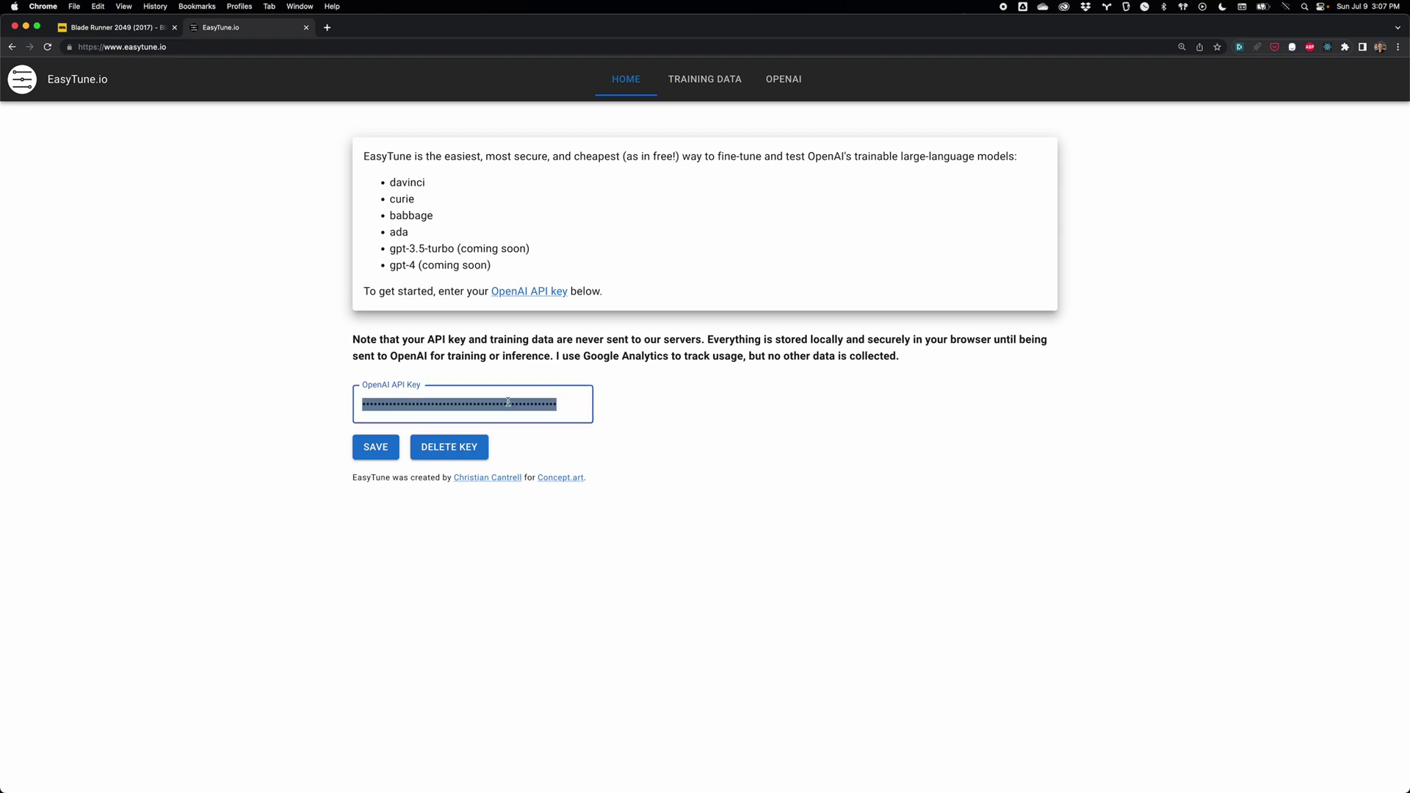
pyautogui.click(446, 403)
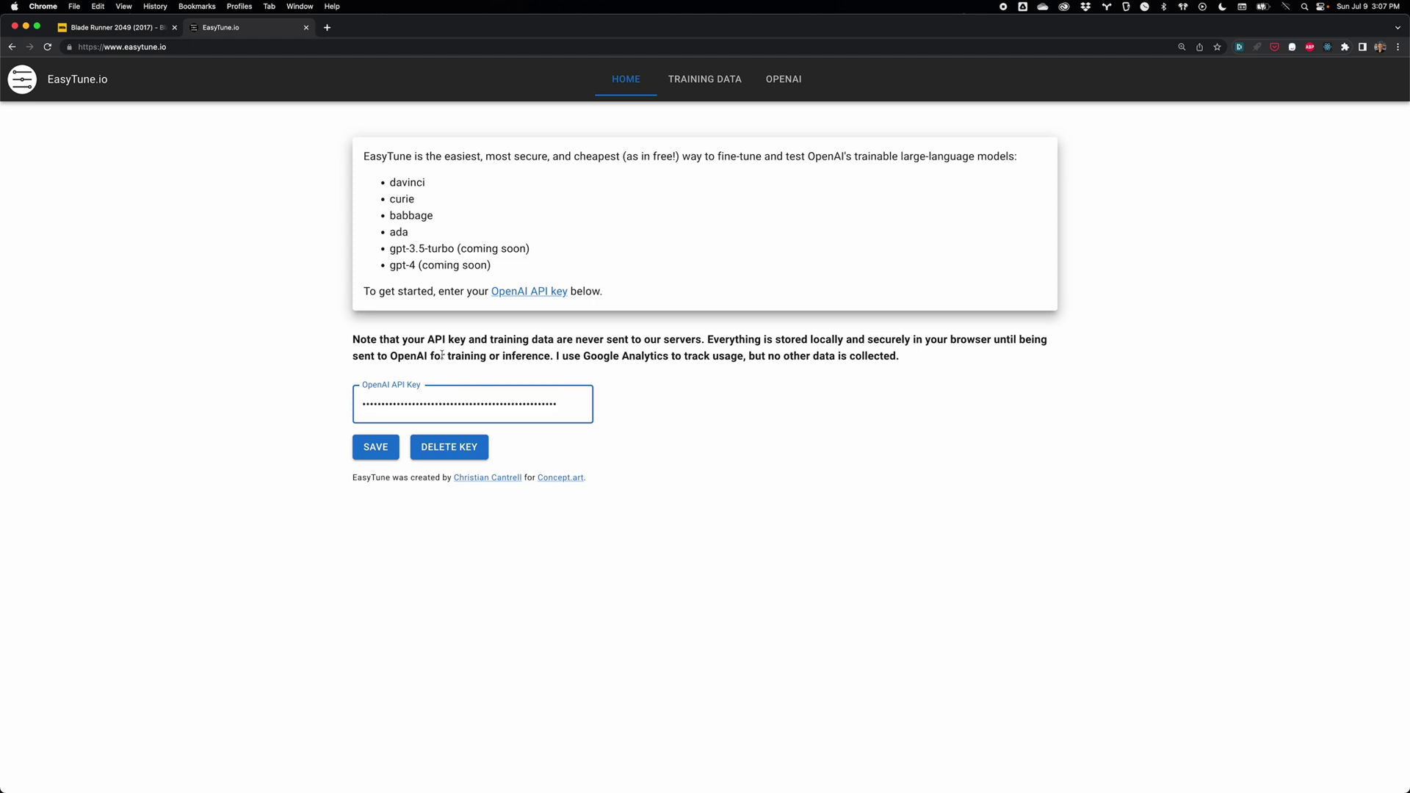
pyautogui.tripleClick(443, 355)
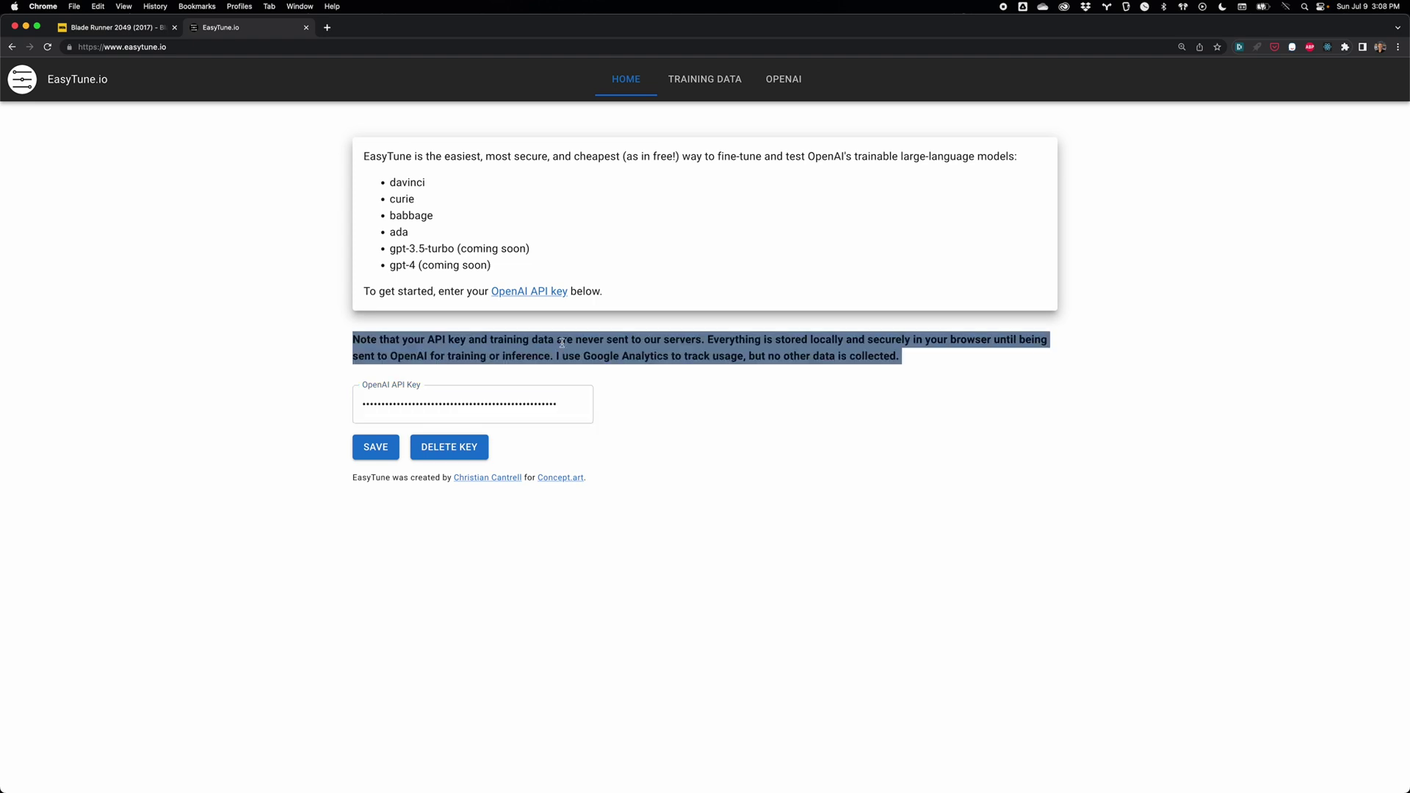
pyautogui.click(609, 344)
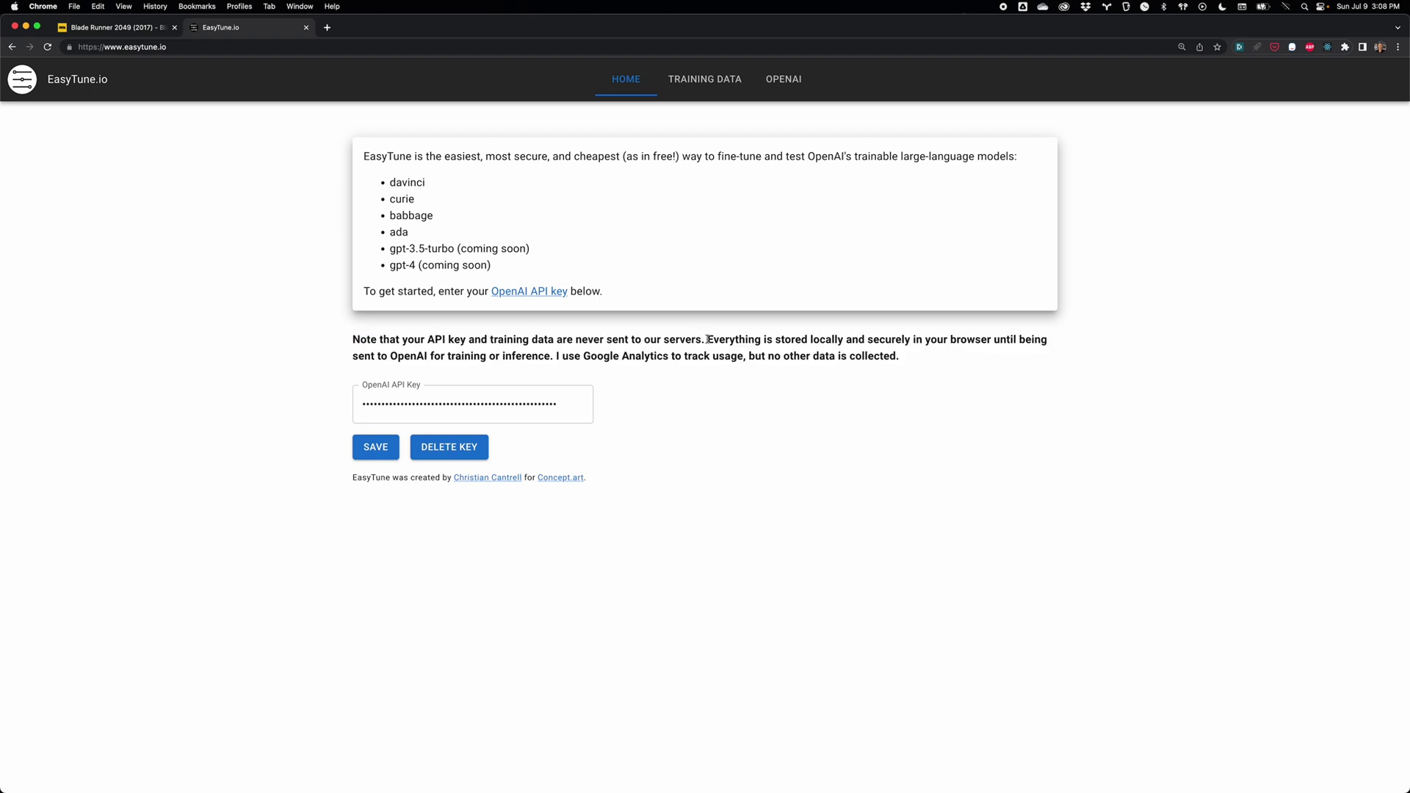
pyautogui.moveTo(708, 341); pyautogui.dragTo(555, 363)
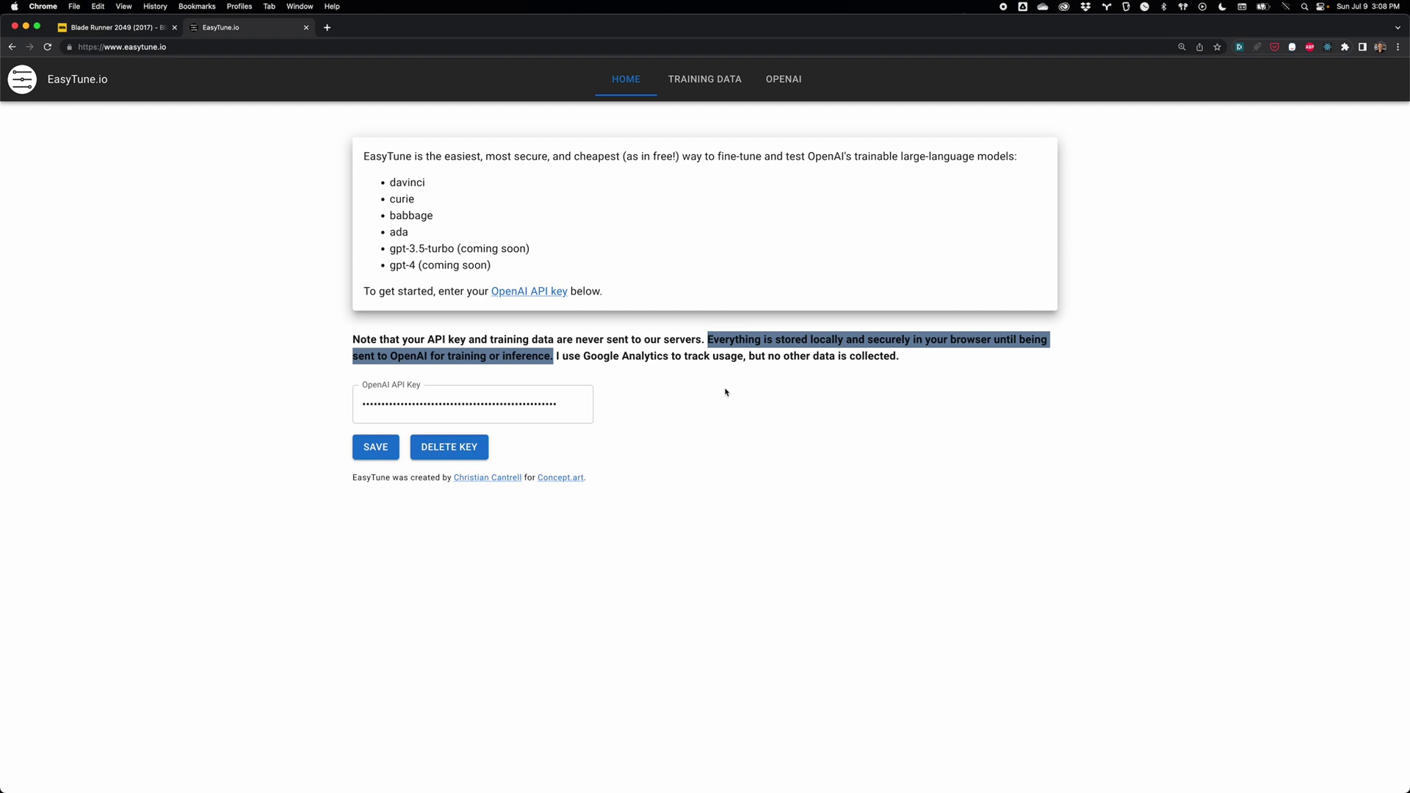
pyautogui.click(710, 356)
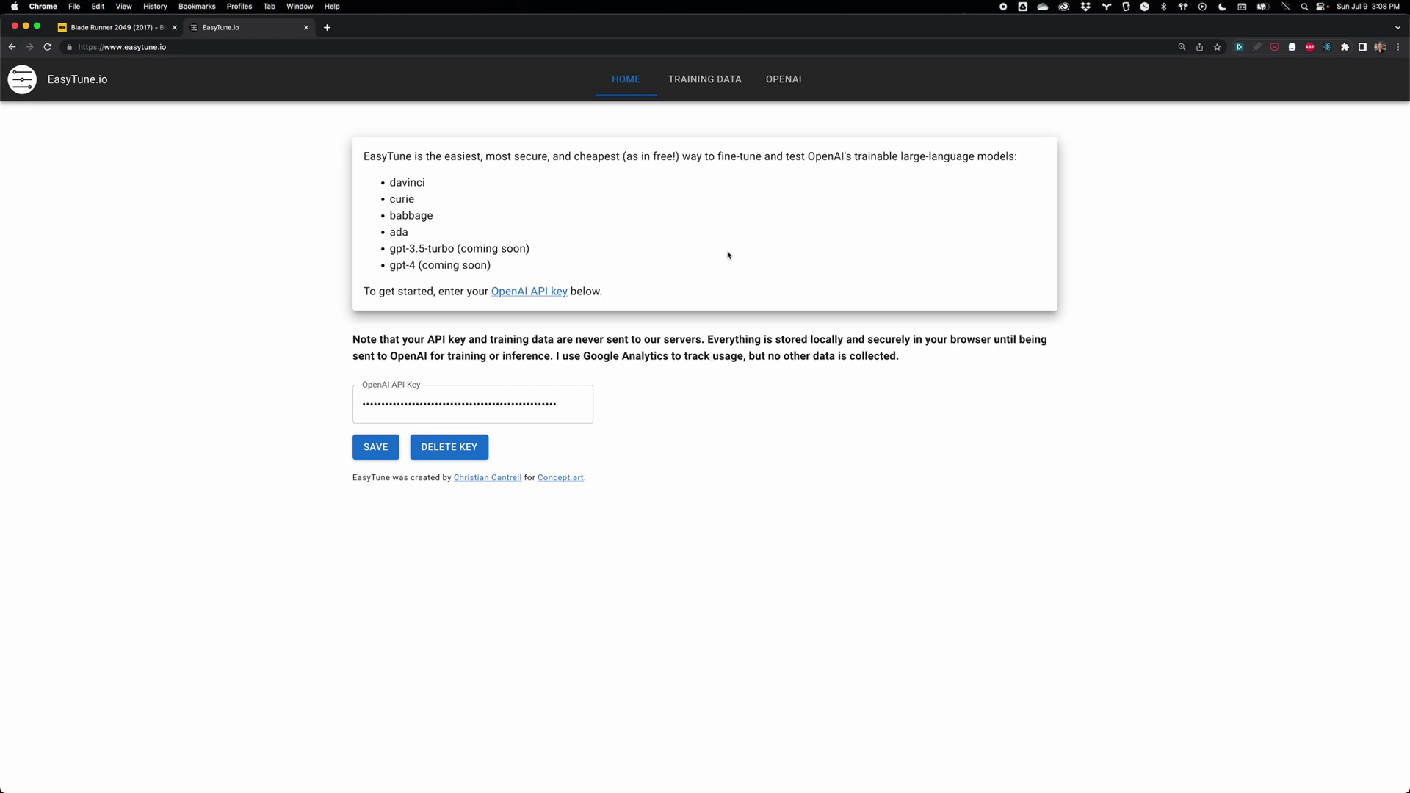
# On the Training Data page, try the JSONL/CSV file import and cancel the file picker
pyautogui.click(713, 85)
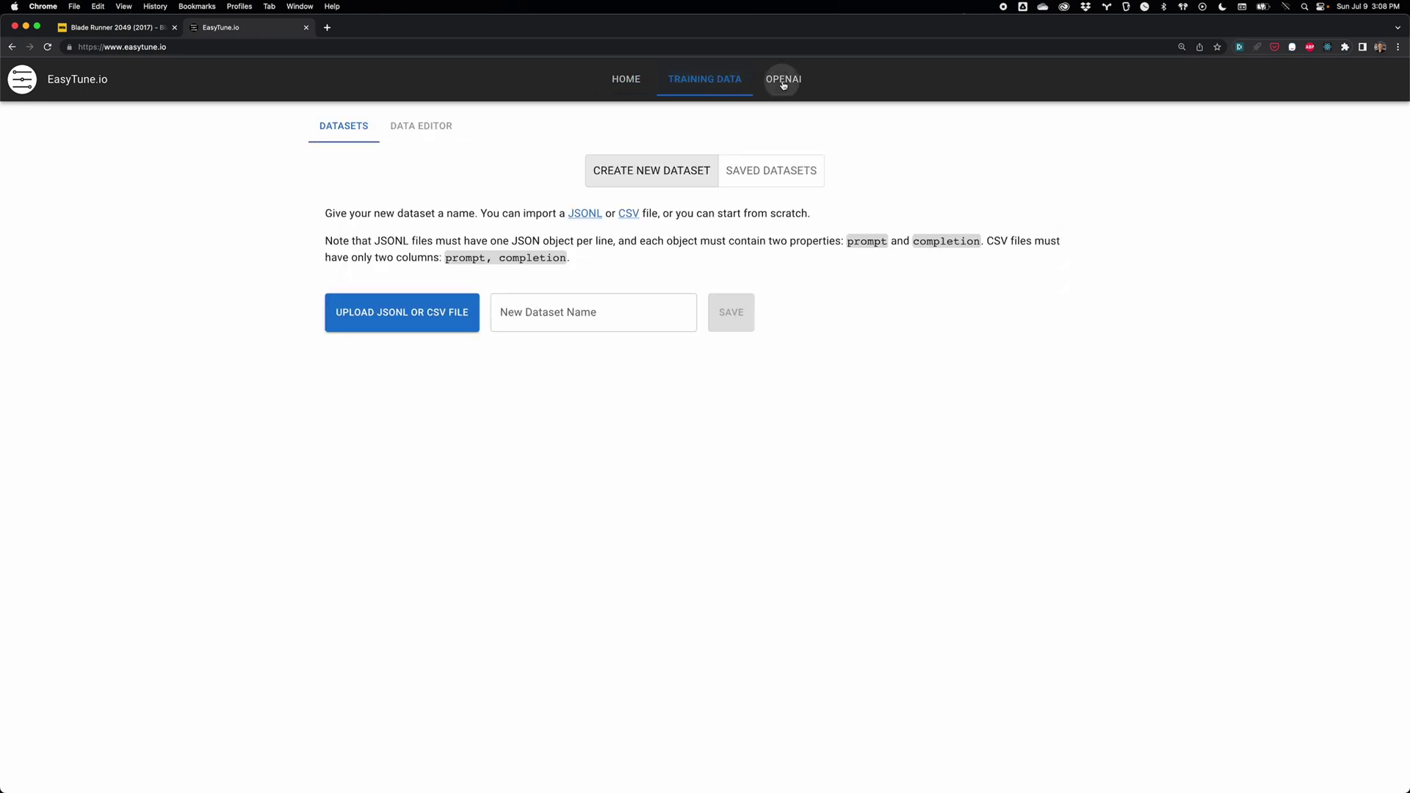
pyautogui.click(784, 84)
pyautogui.click(727, 85)
pyautogui.click(602, 319)
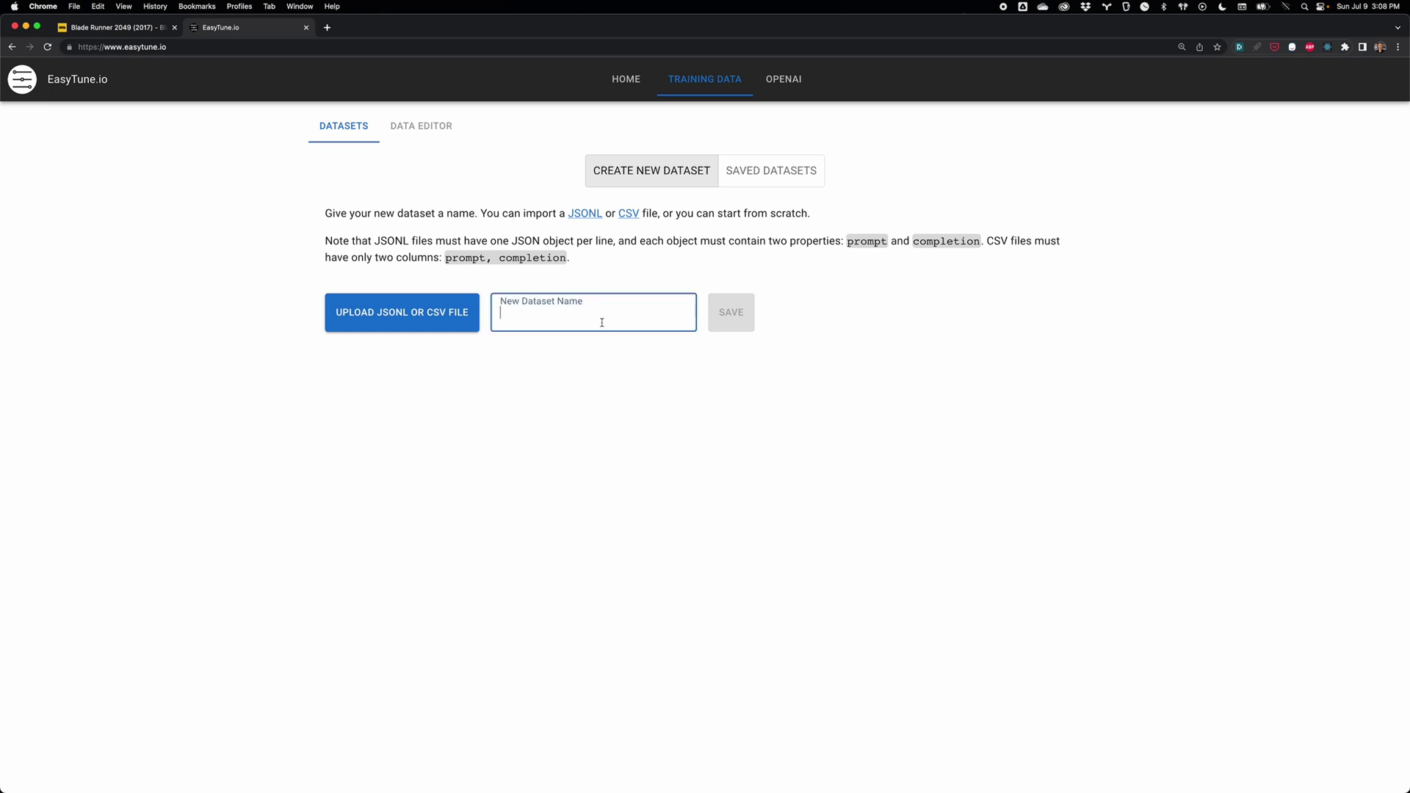
pyautogui.click(523, 213)
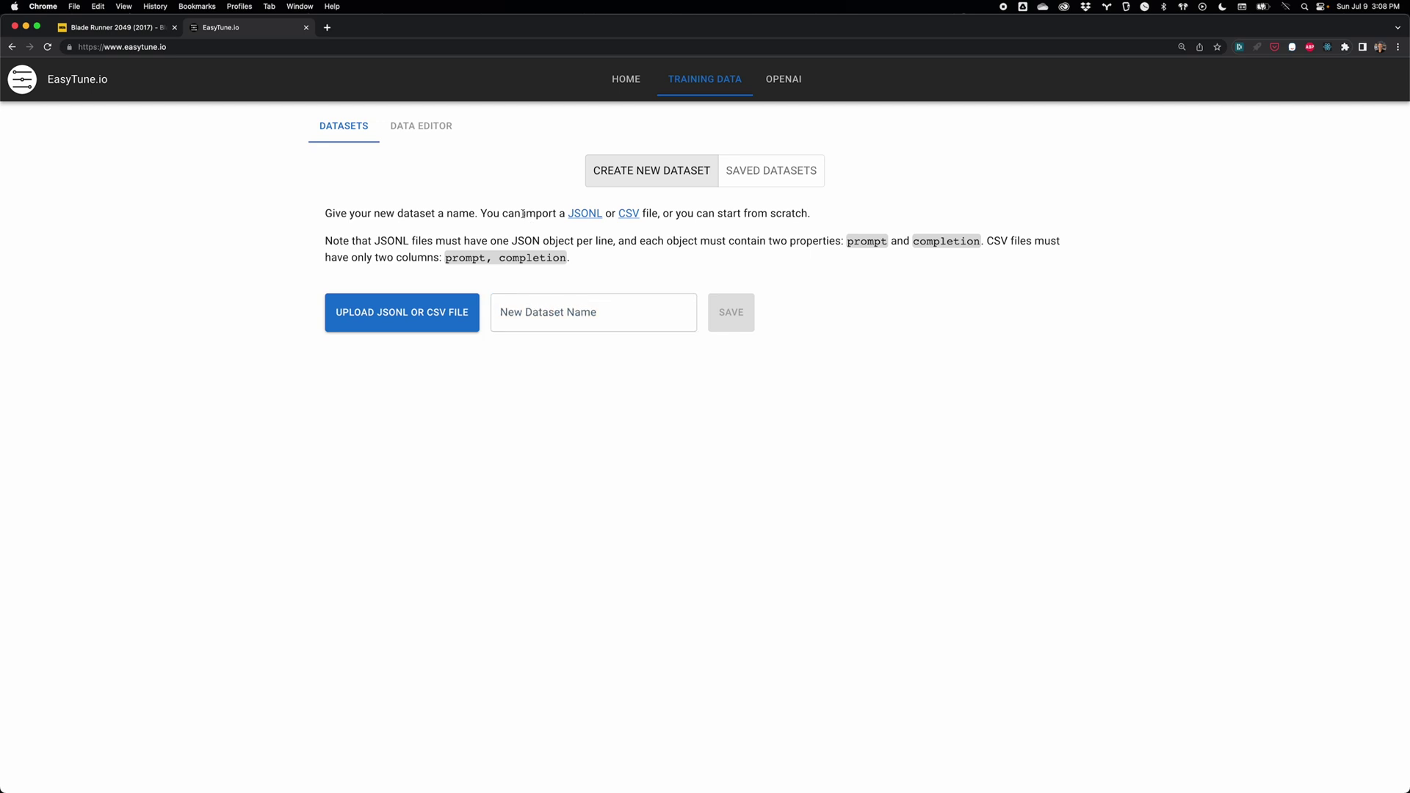
pyautogui.click(450, 321)
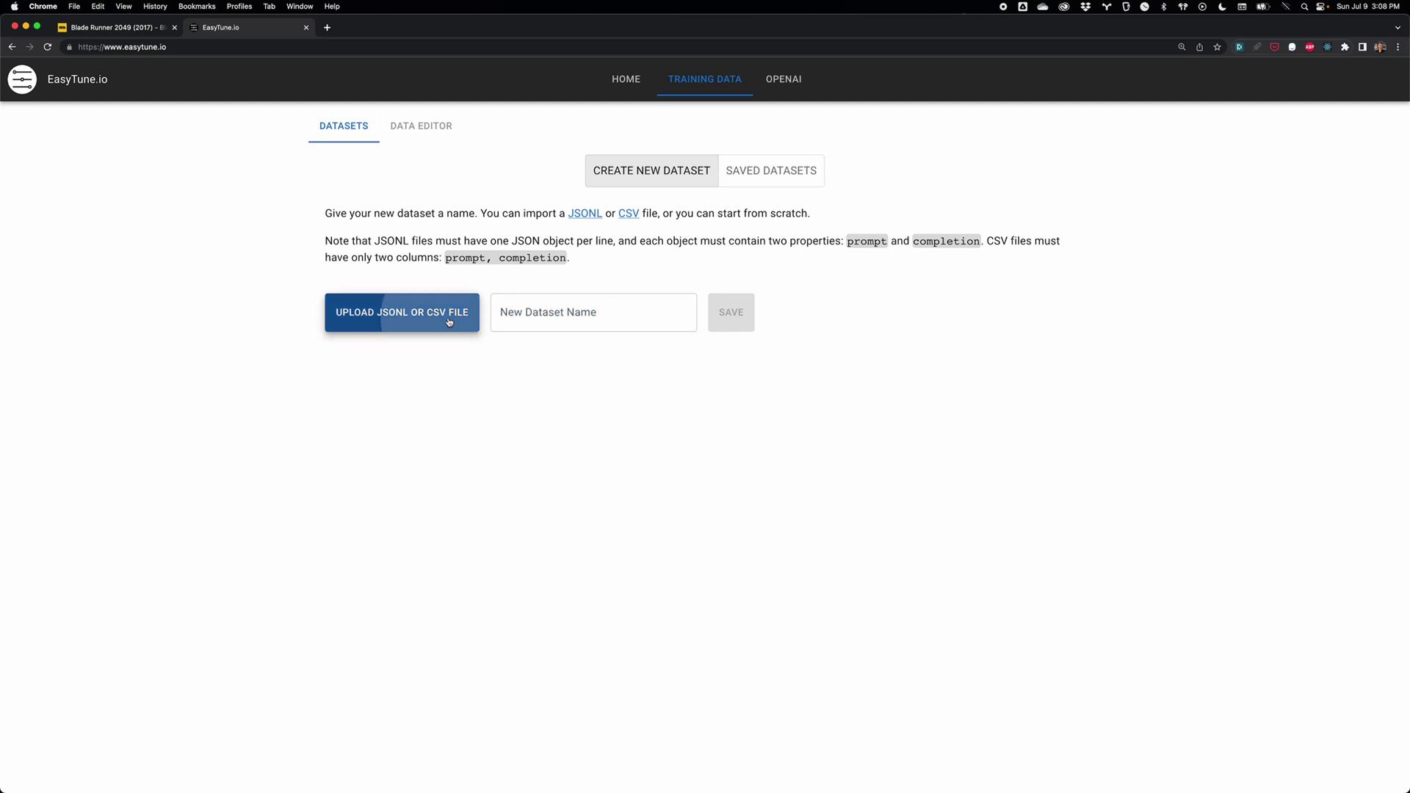
pyautogui.press('Escape')
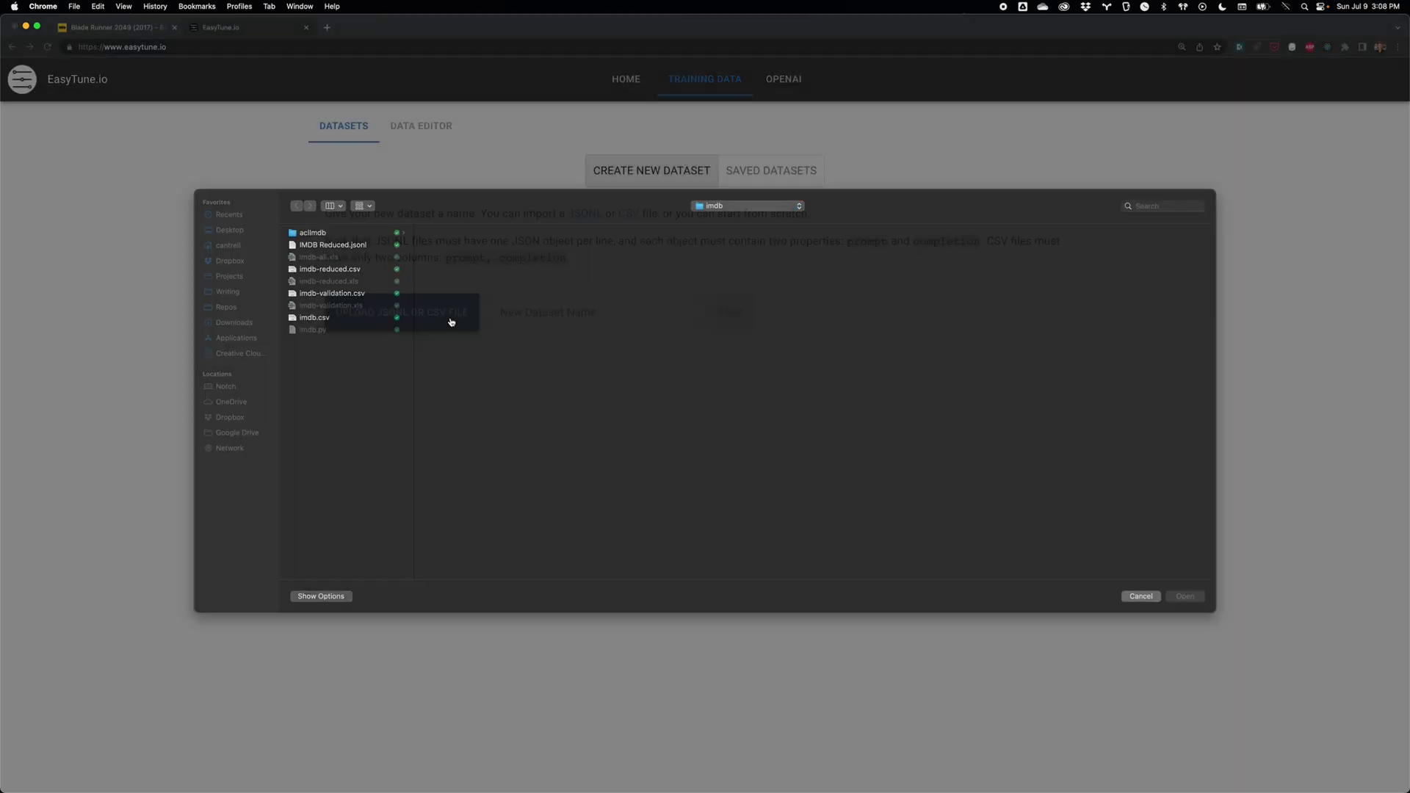
# Choose the IMDB dataset under Saved Datasets and load its 25,000 rows
pyautogui.click(773, 175)
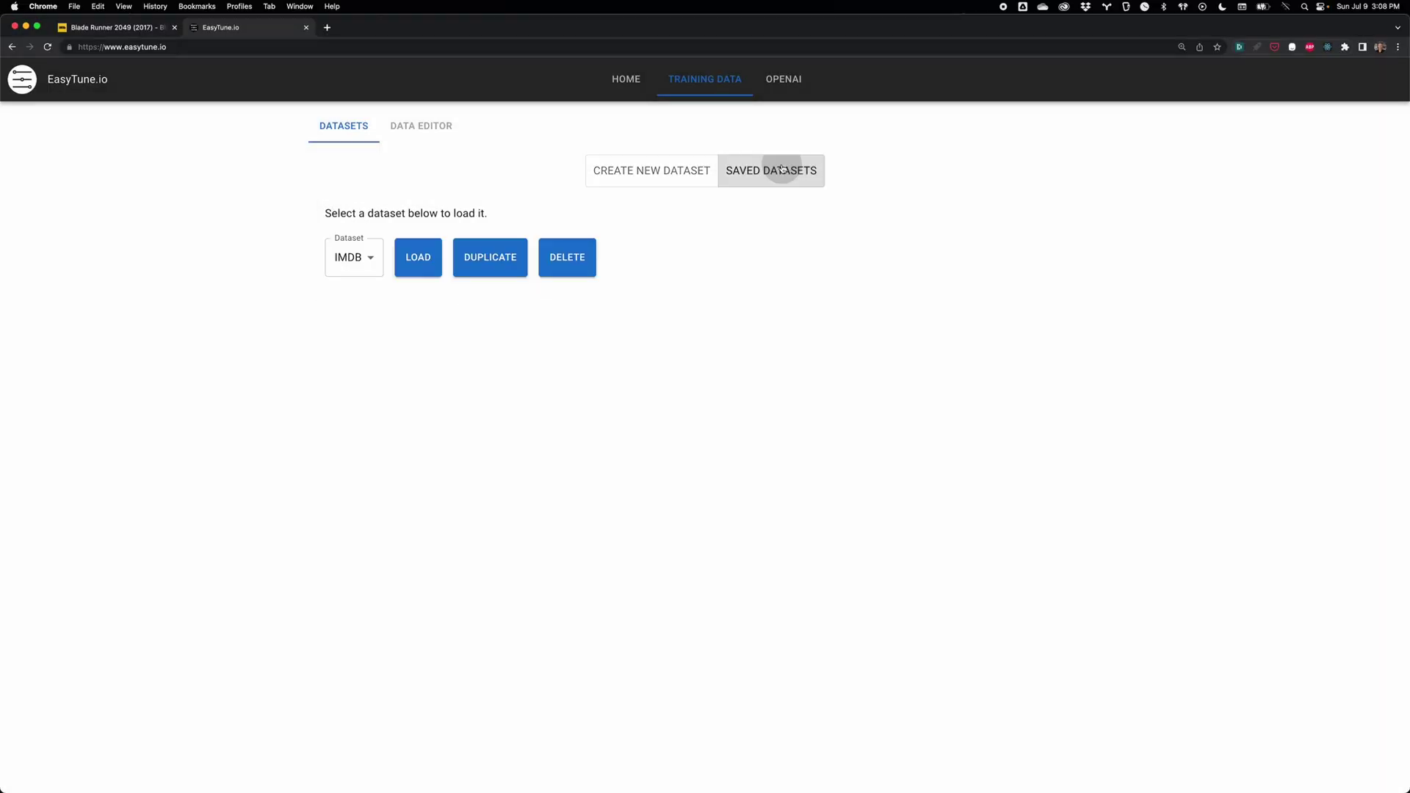
pyautogui.click(366, 267)
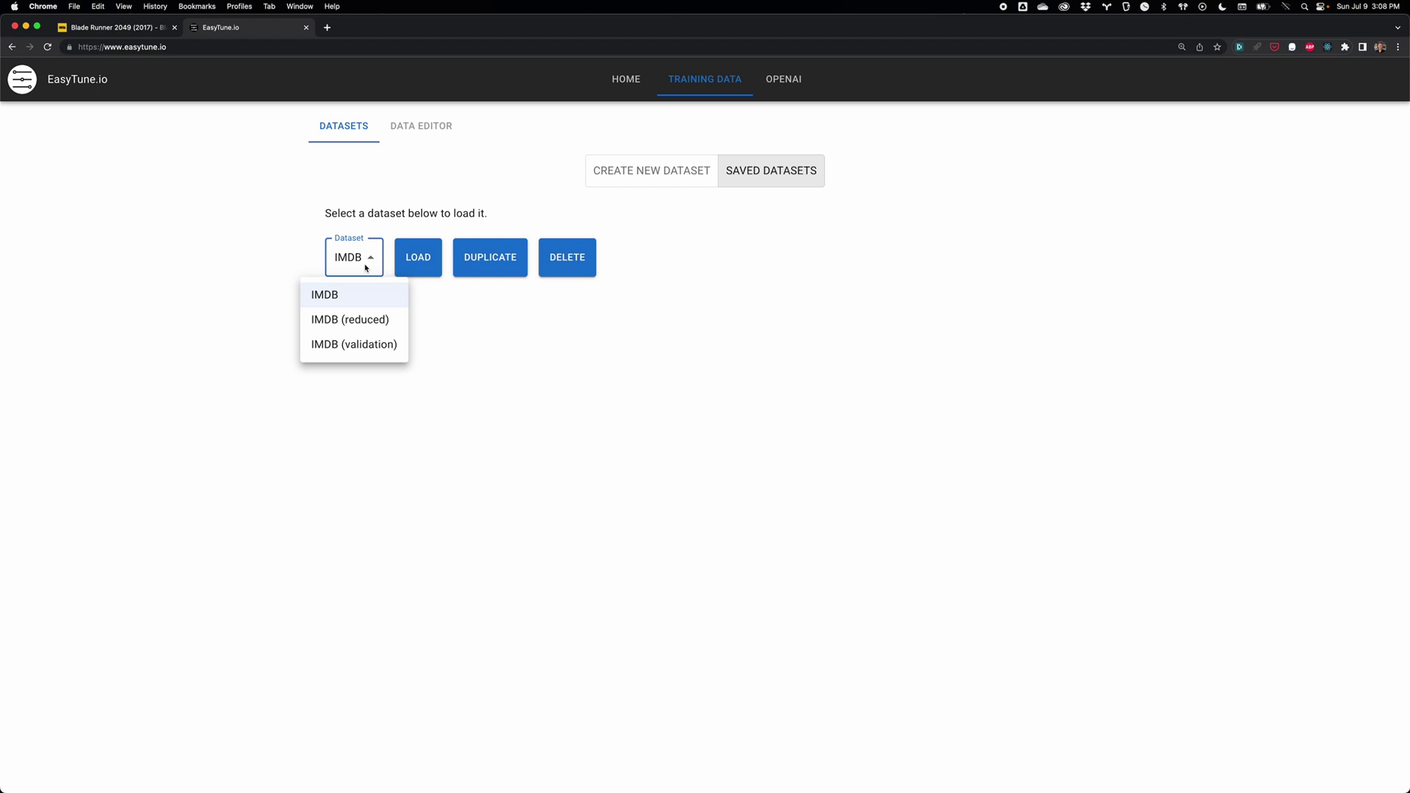
pyautogui.click(366, 266)
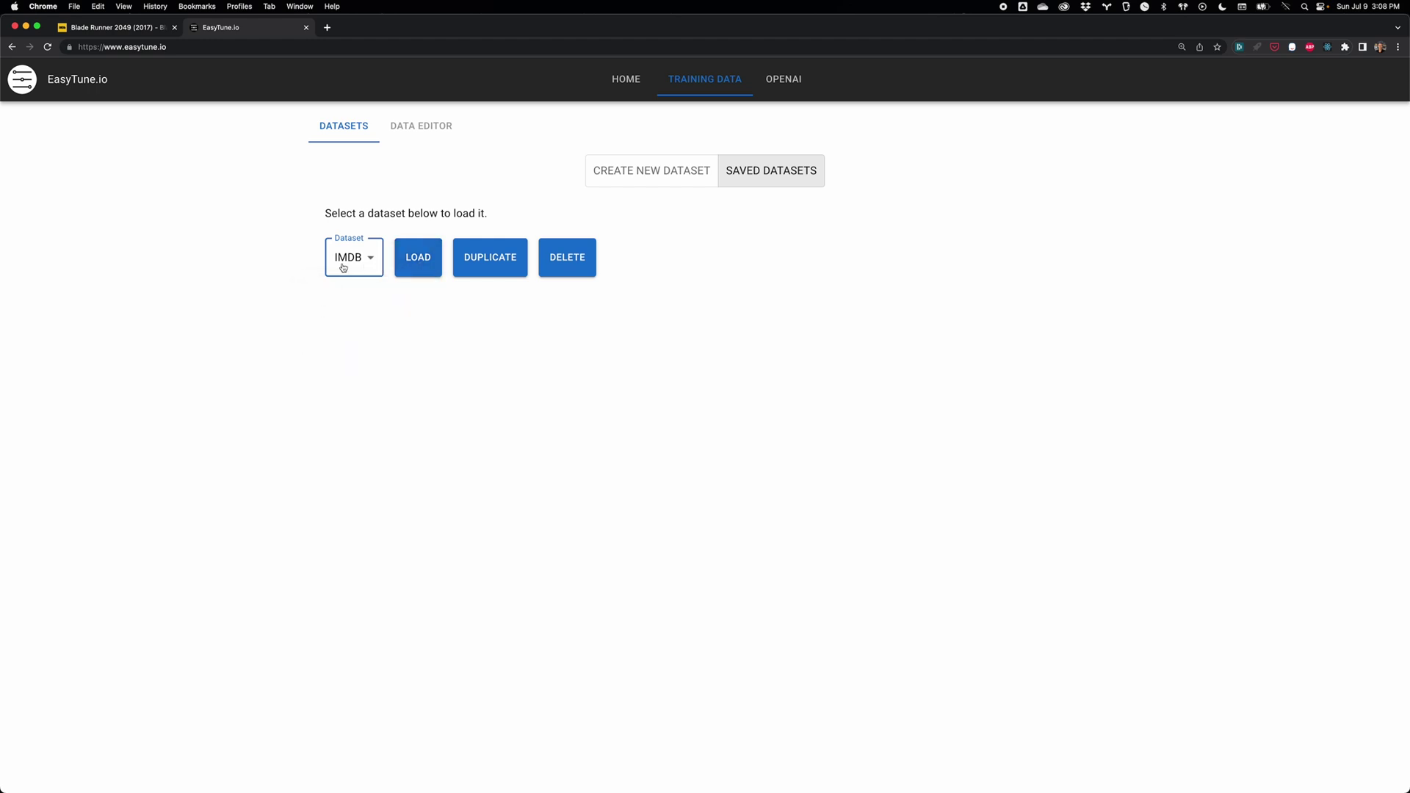
pyautogui.click(345, 267)
pyautogui.click(360, 295)
pyautogui.click(416, 261)
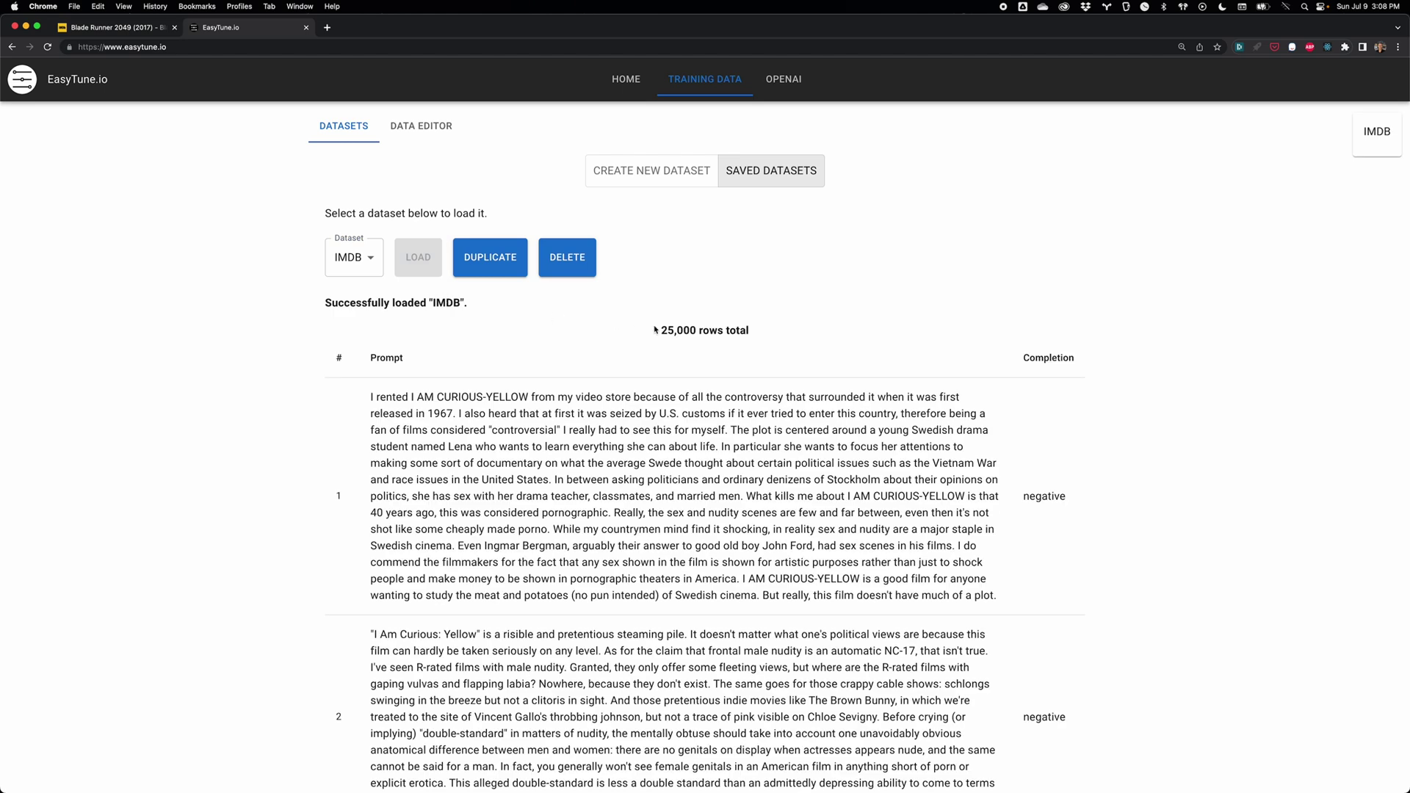
pyautogui.moveTo(655, 330); pyautogui.dragTo(750, 334)
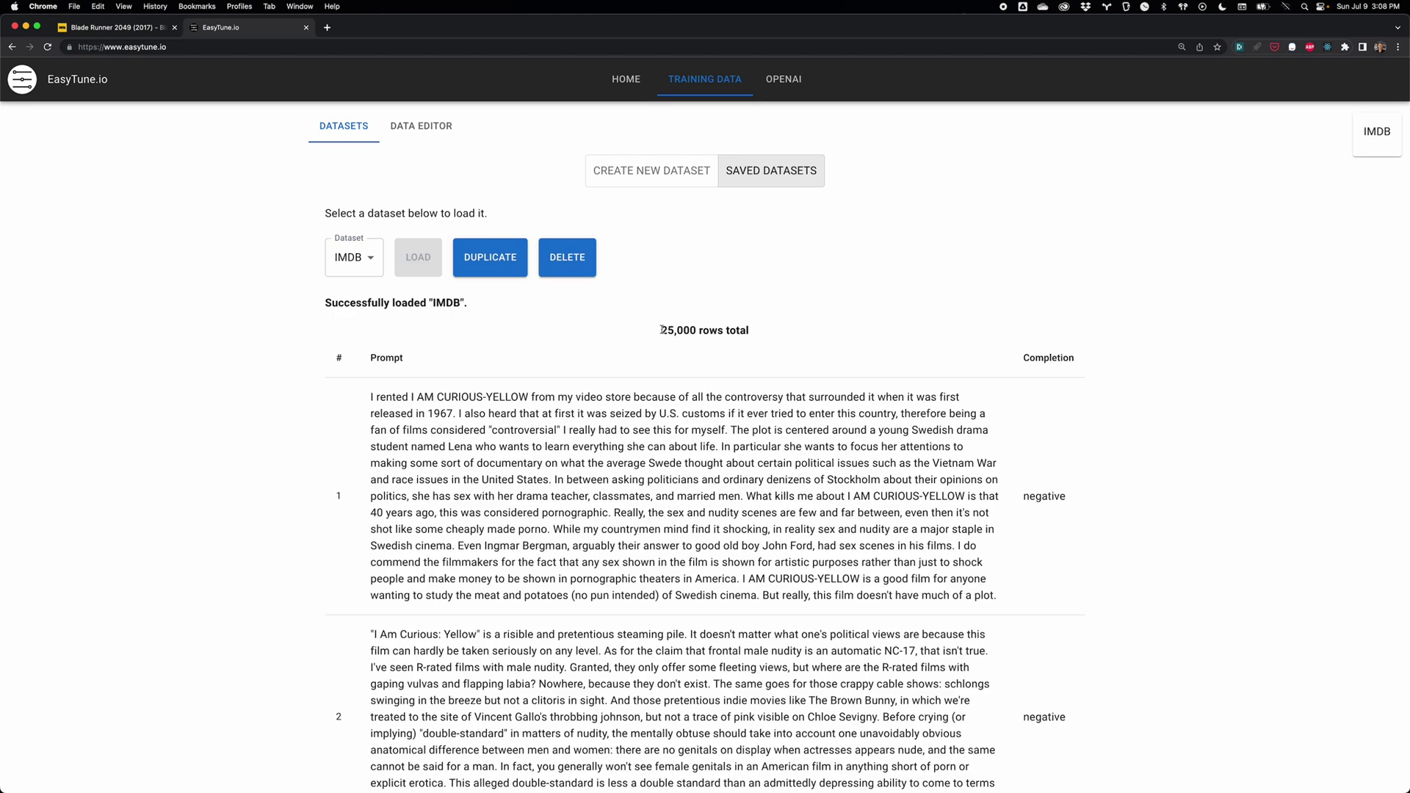
pyautogui.click(746, 330)
pyautogui.scroll(-5, 873, 474)
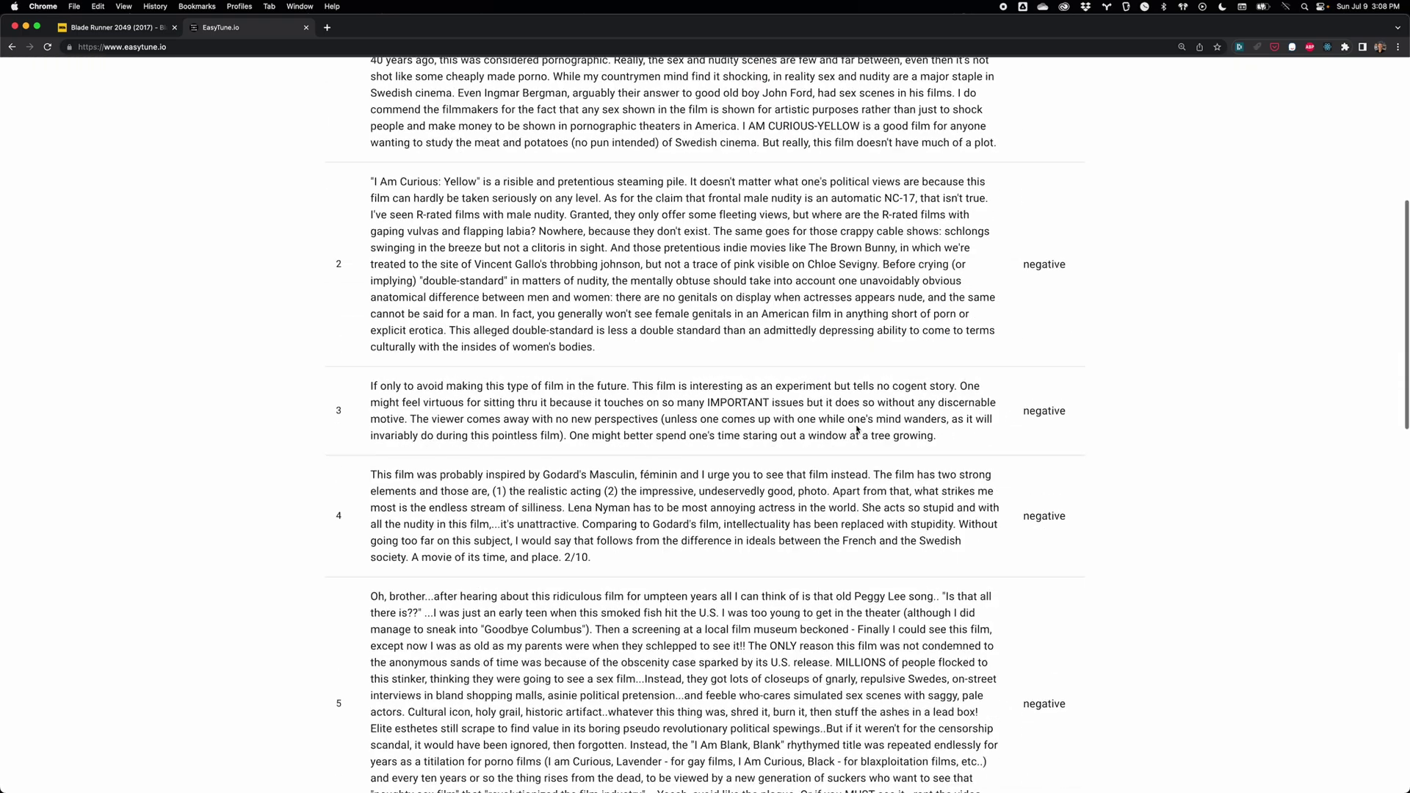
pyautogui.scroll(-5, 872, 474)
pyautogui.scroll(-5, 872, 474)
pyautogui.scroll(-3, 873, 474)
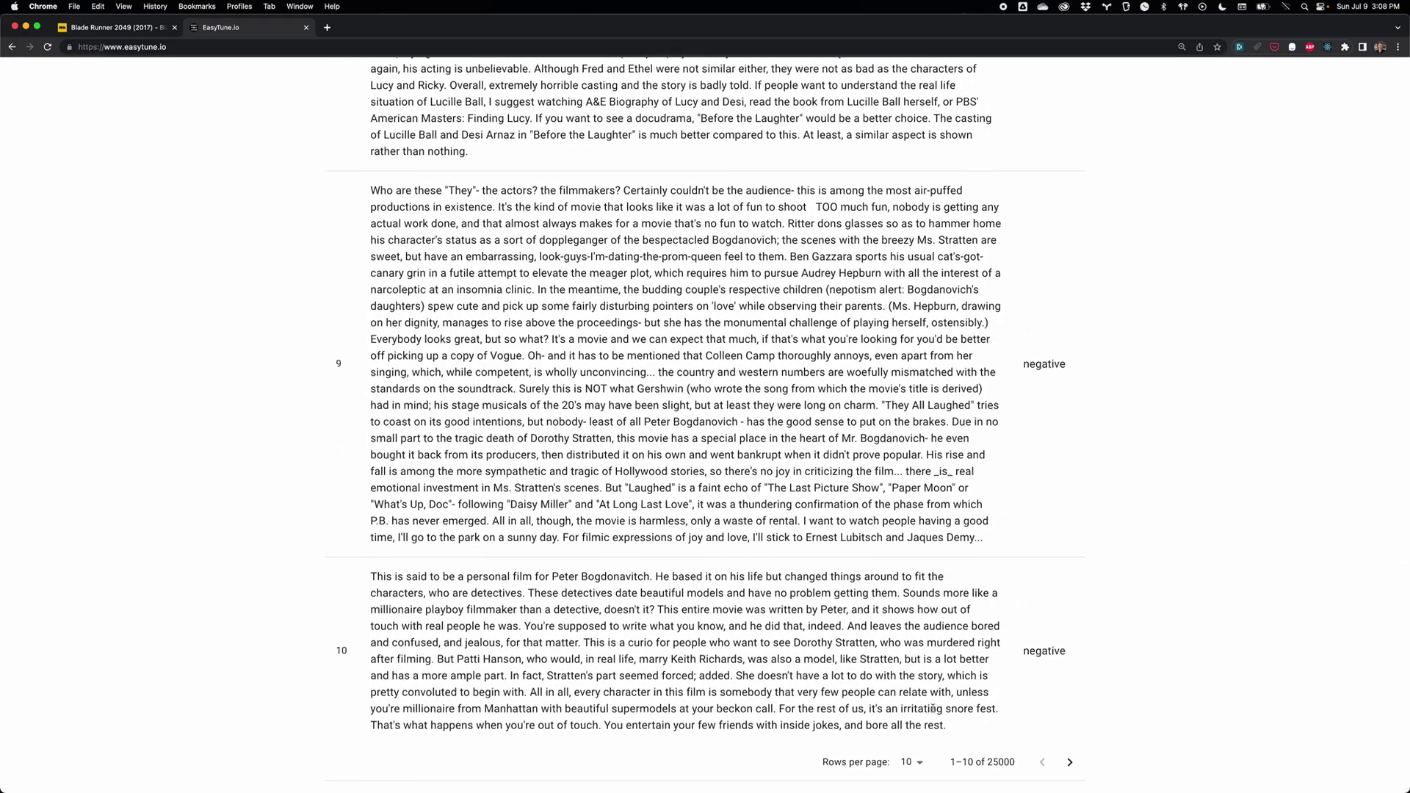
# Show 100 rows per page, move to the next page, then return to 10 rows
pyautogui.click(923, 762)
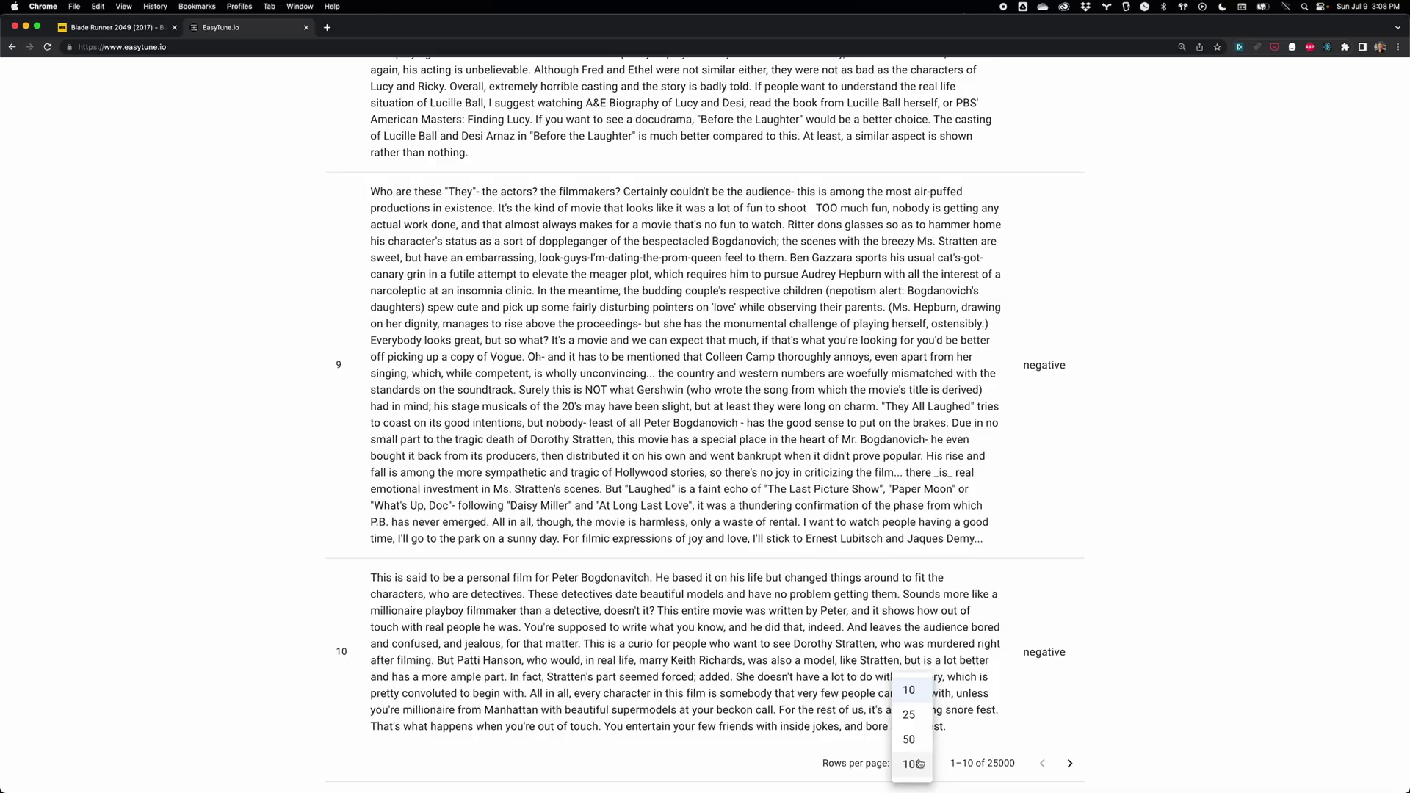
pyautogui.click(920, 761)
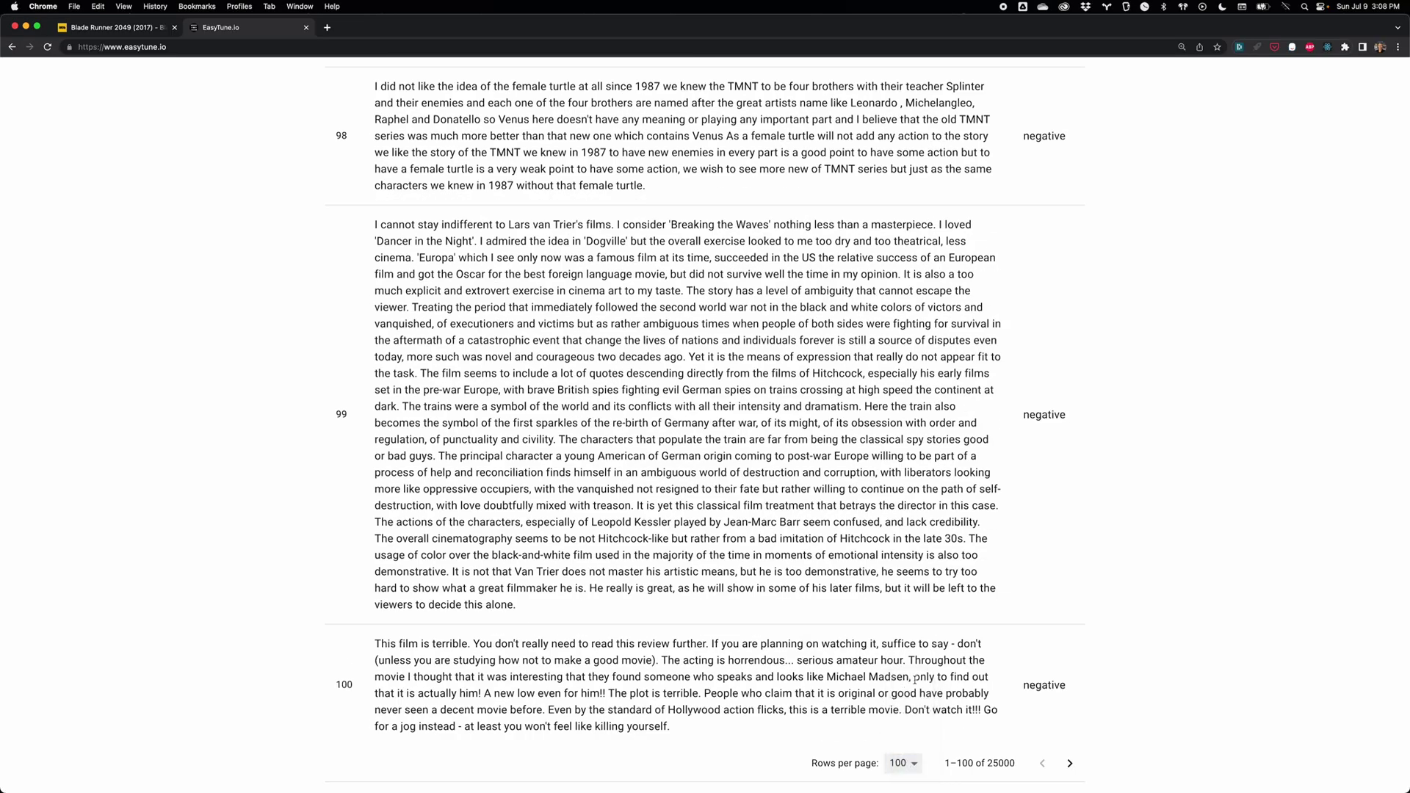
pyautogui.click(1069, 762)
pyautogui.scroll(-10, 970, 700)
pyautogui.scroll(-5, 971, 697)
pyautogui.scroll(-5, 971, 694)
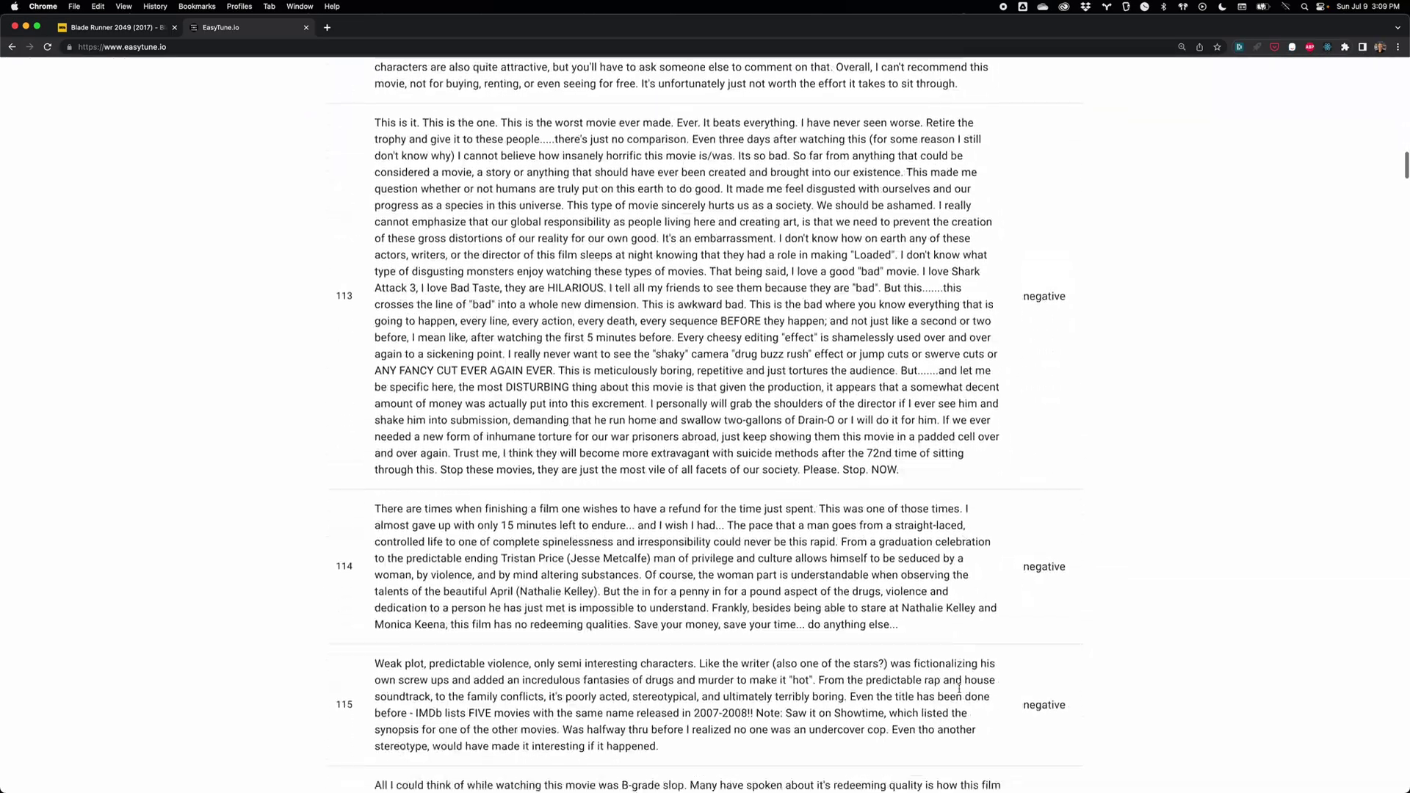
pyautogui.scroll(-5, 971, 691)
pyautogui.scroll(-5, 971, 687)
pyautogui.scroll(-10, 971, 685)
pyautogui.scroll(-10, 970, 682)
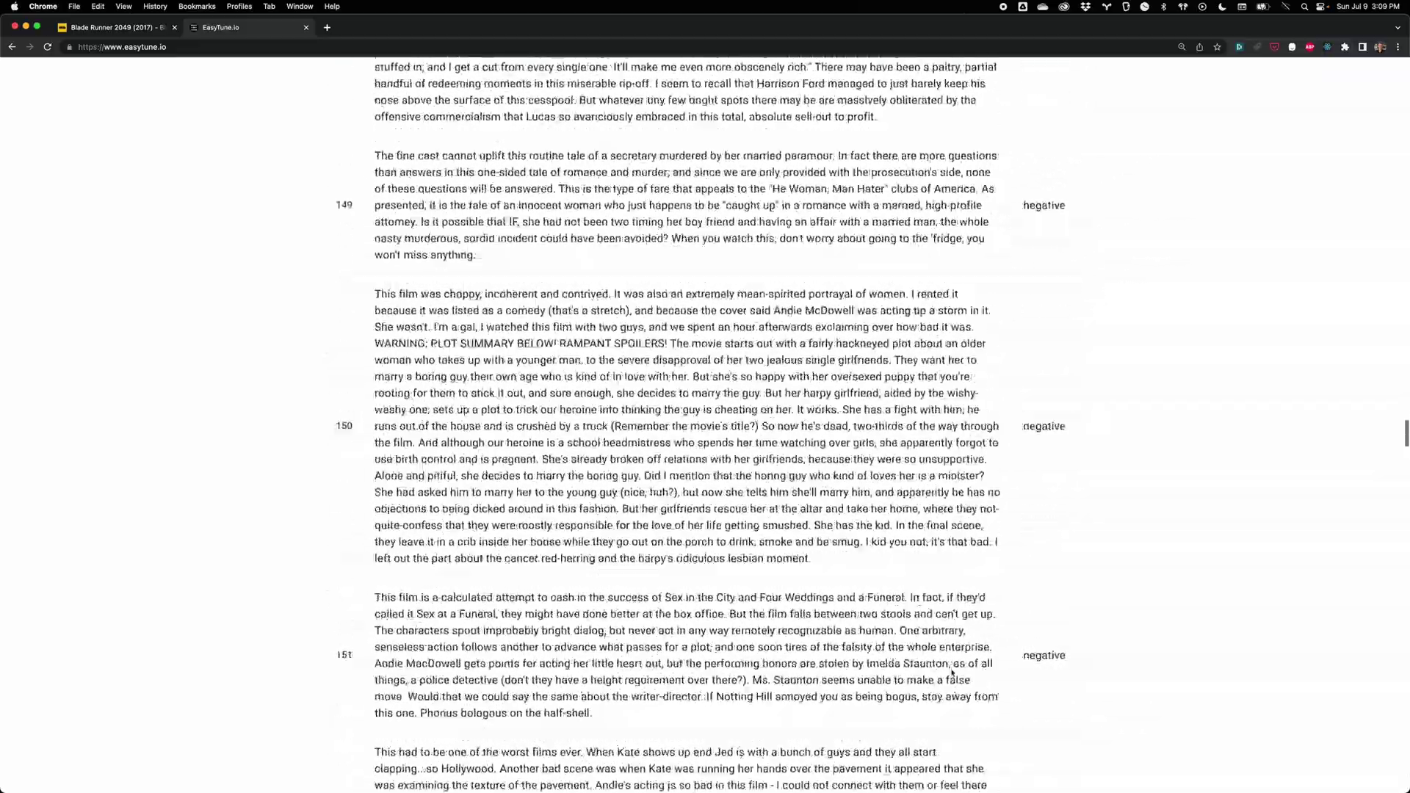
pyautogui.scroll(-10, 970, 681)
pyautogui.scroll(-10, 971, 681)
pyautogui.scroll(-10, 971, 681)
pyautogui.scroll(-10, 970, 682)
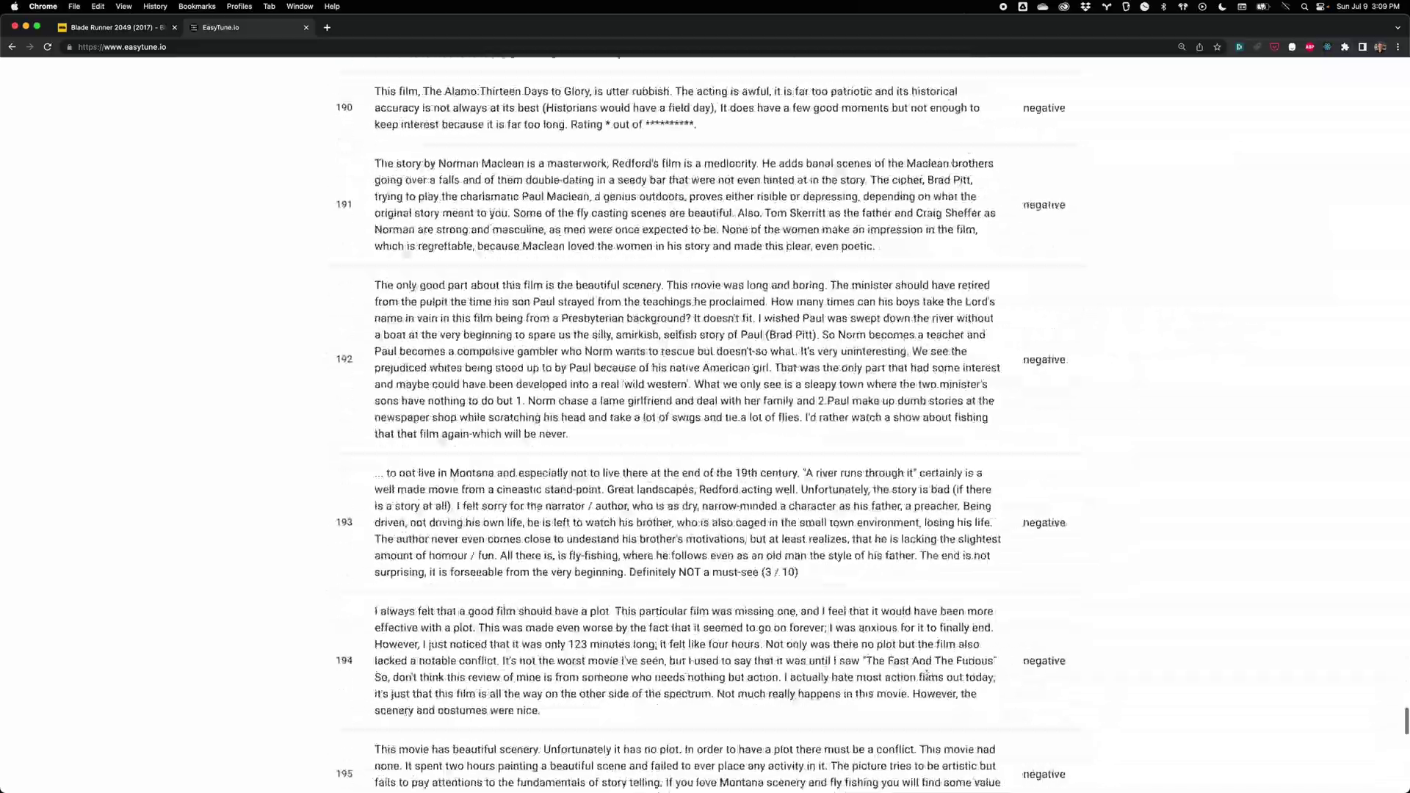
pyautogui.scroll(-10, 948, 717)
pyautogui.scroll(-5, 908, 768)
pyautogui.click(901, 761)
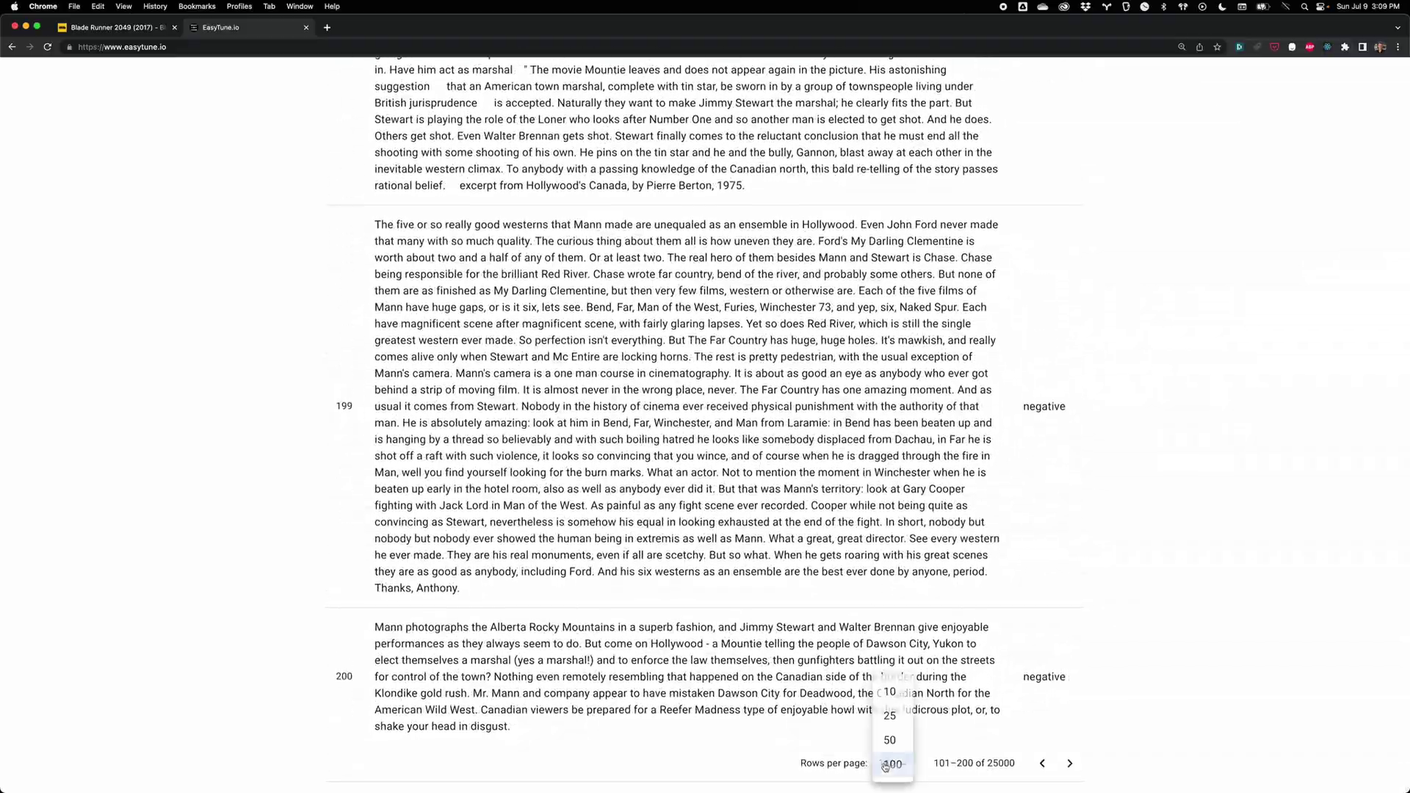
pyautogui.click(890, 692)
pyautogui.scroll(10, 828, 467)
pyautogui.scroll(10, 803, 460)
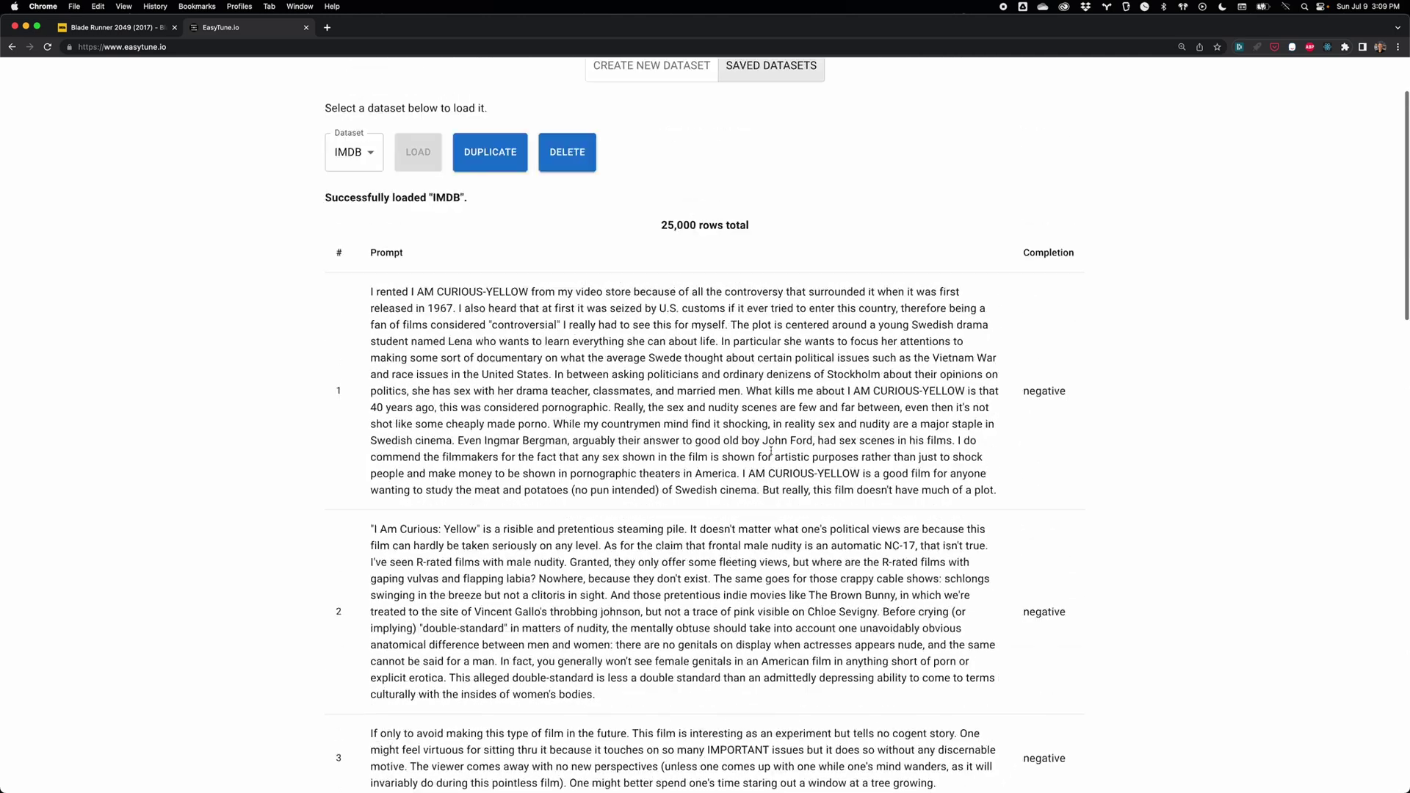
pyautogui.scroll(5, 705, 375)
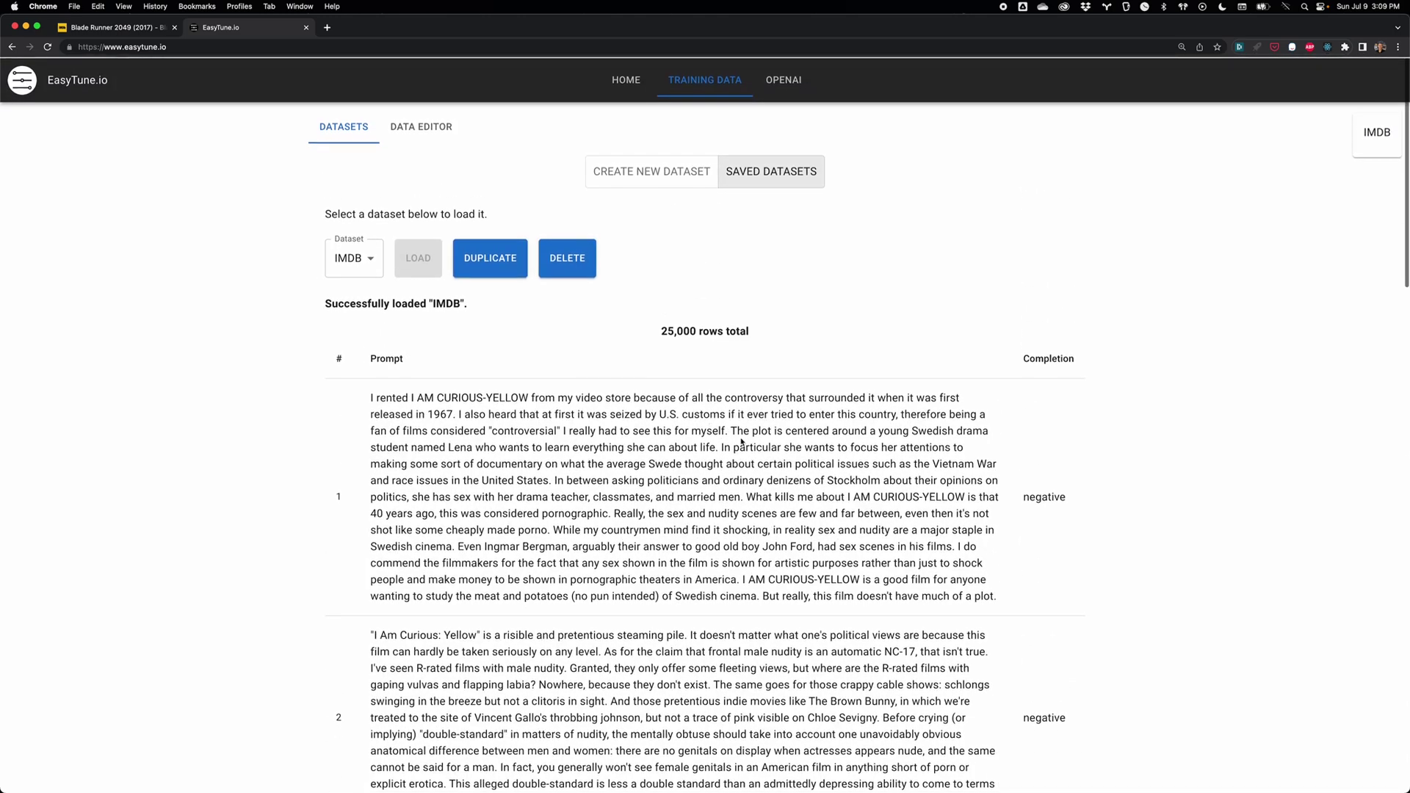
# In the Data Editor, look through the Import and De-dupe options
pyautogui.click(430, 128)
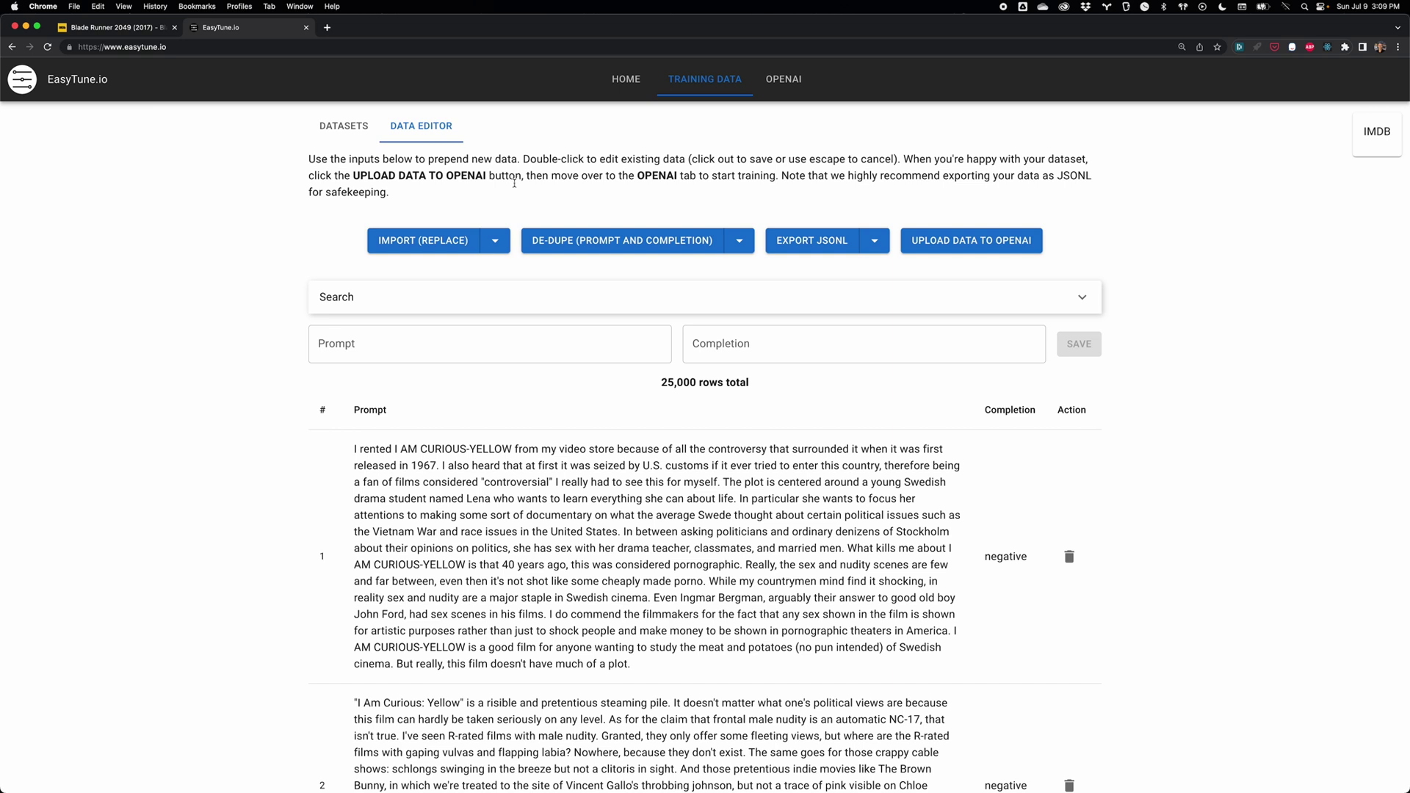
pyautogui.click(500, 245)
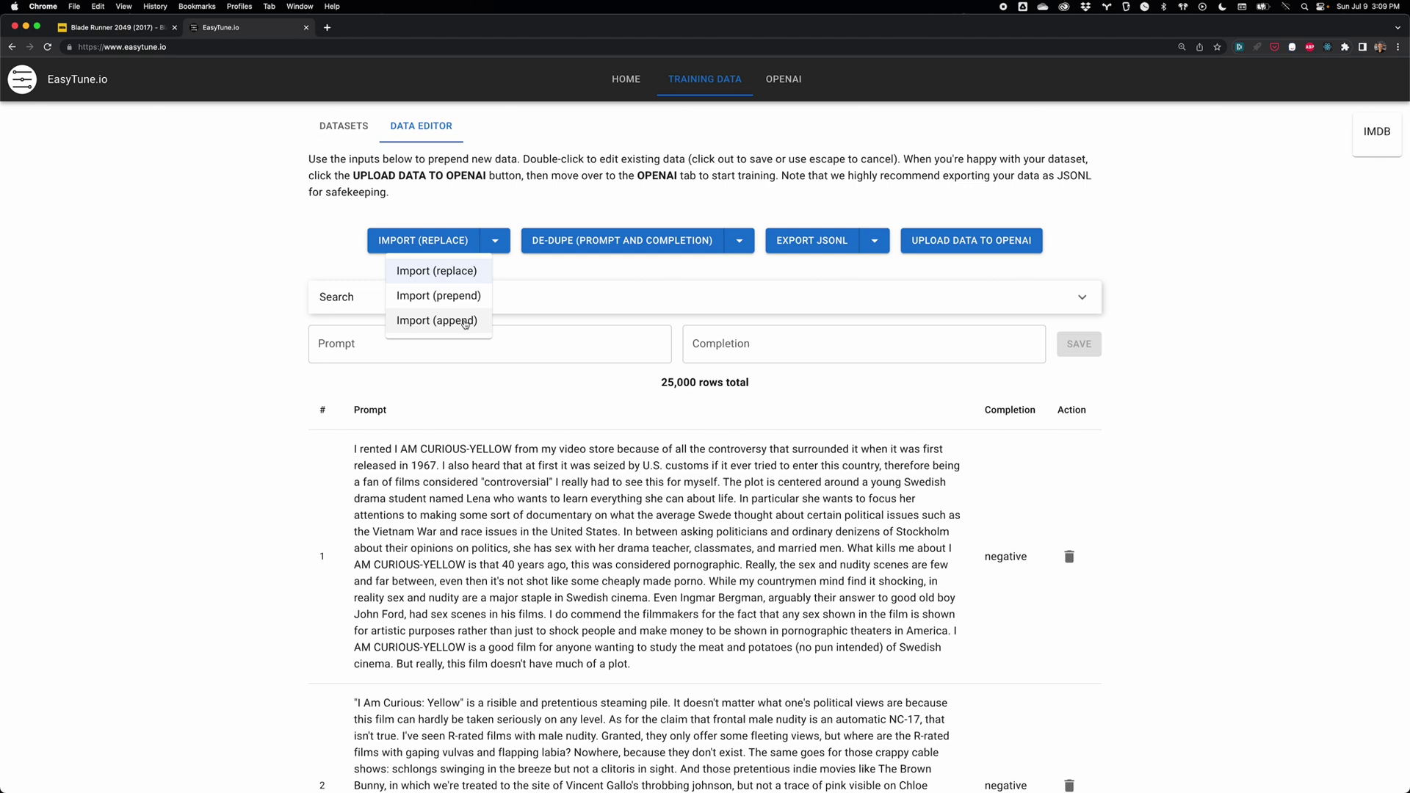
pyautogui.click(502, 242)
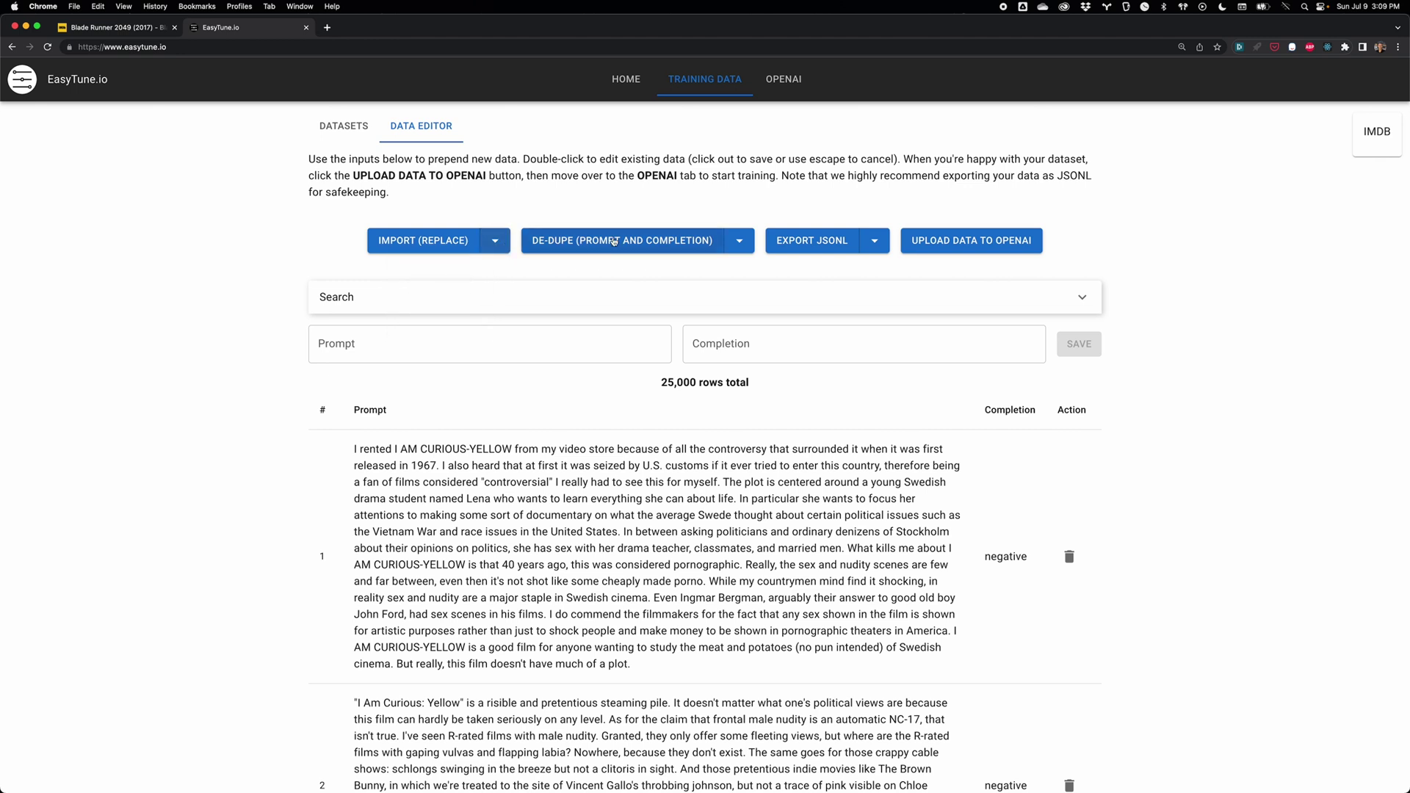
pyautogui.click(740, 242)
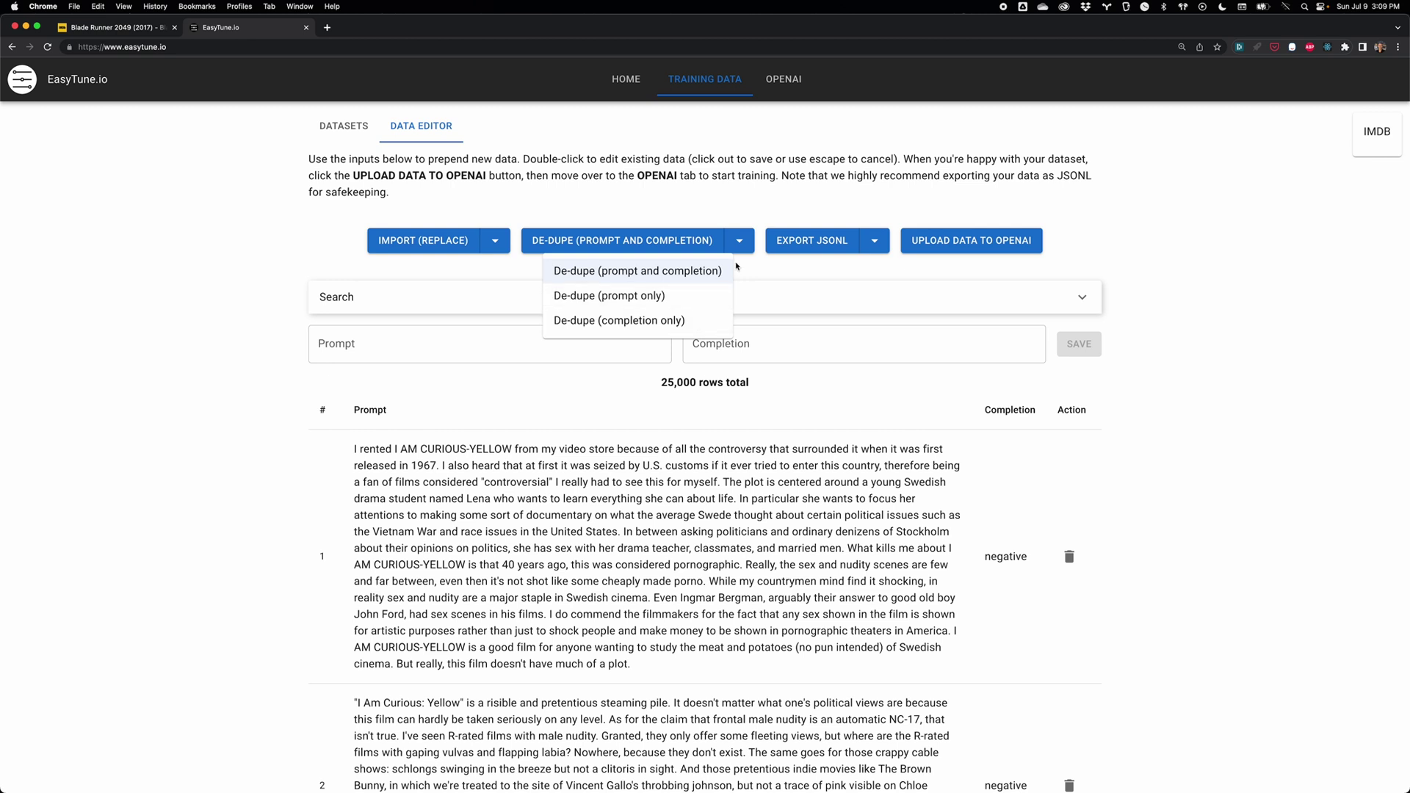
pyautogui.click(740, 241)
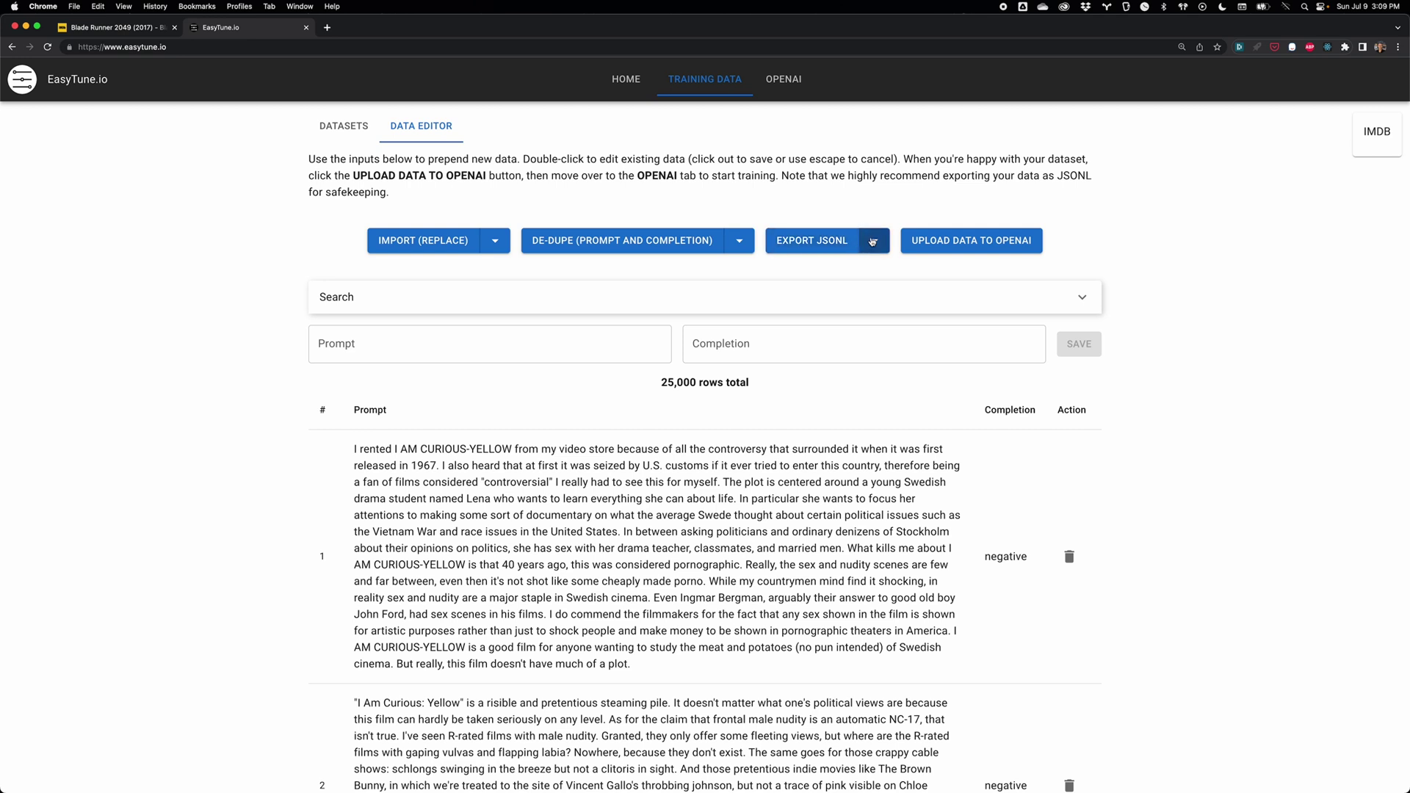
# Choose Export JSONL, cancel the save dialog, and close the Export menu
pyautogui.click(874, 242)
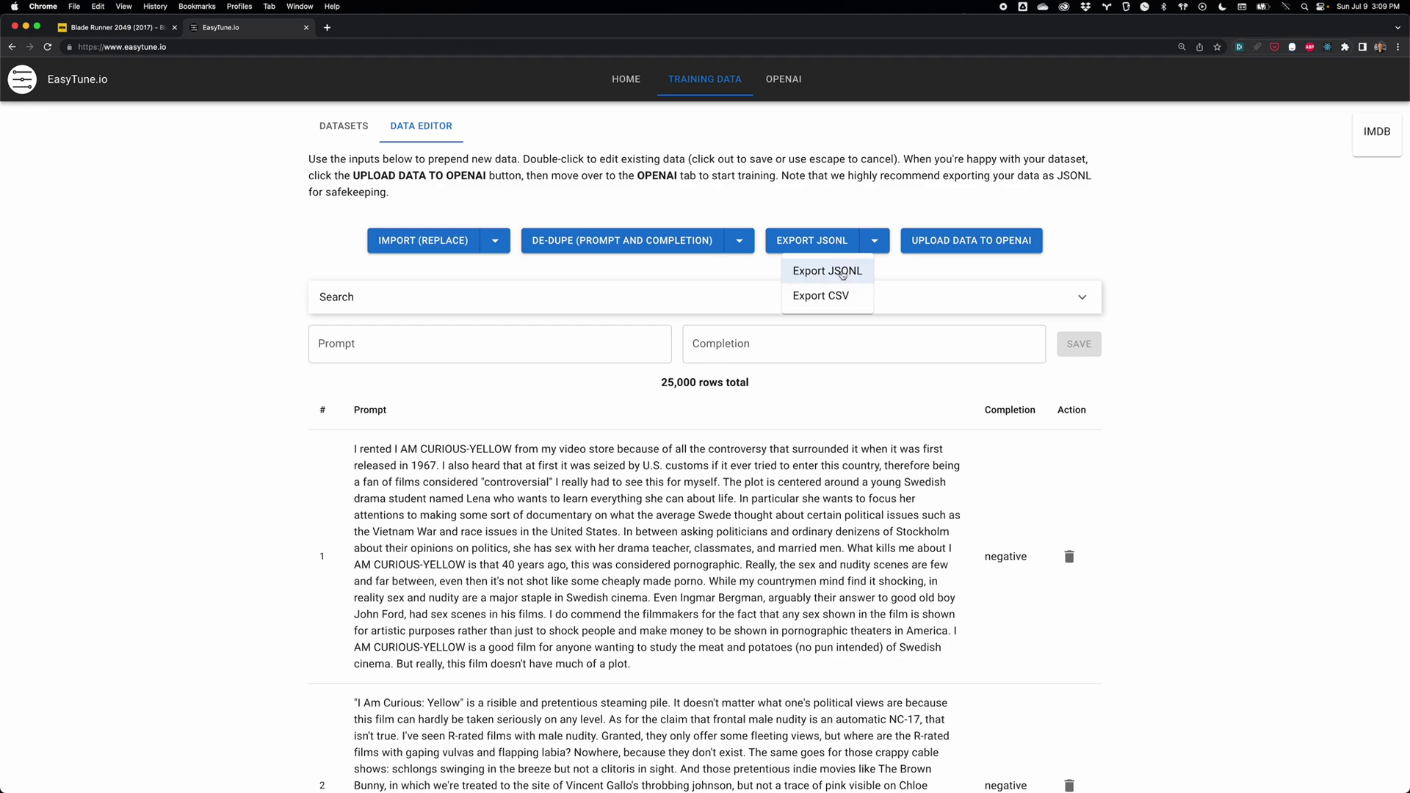
pyautogui.click(843, 271)
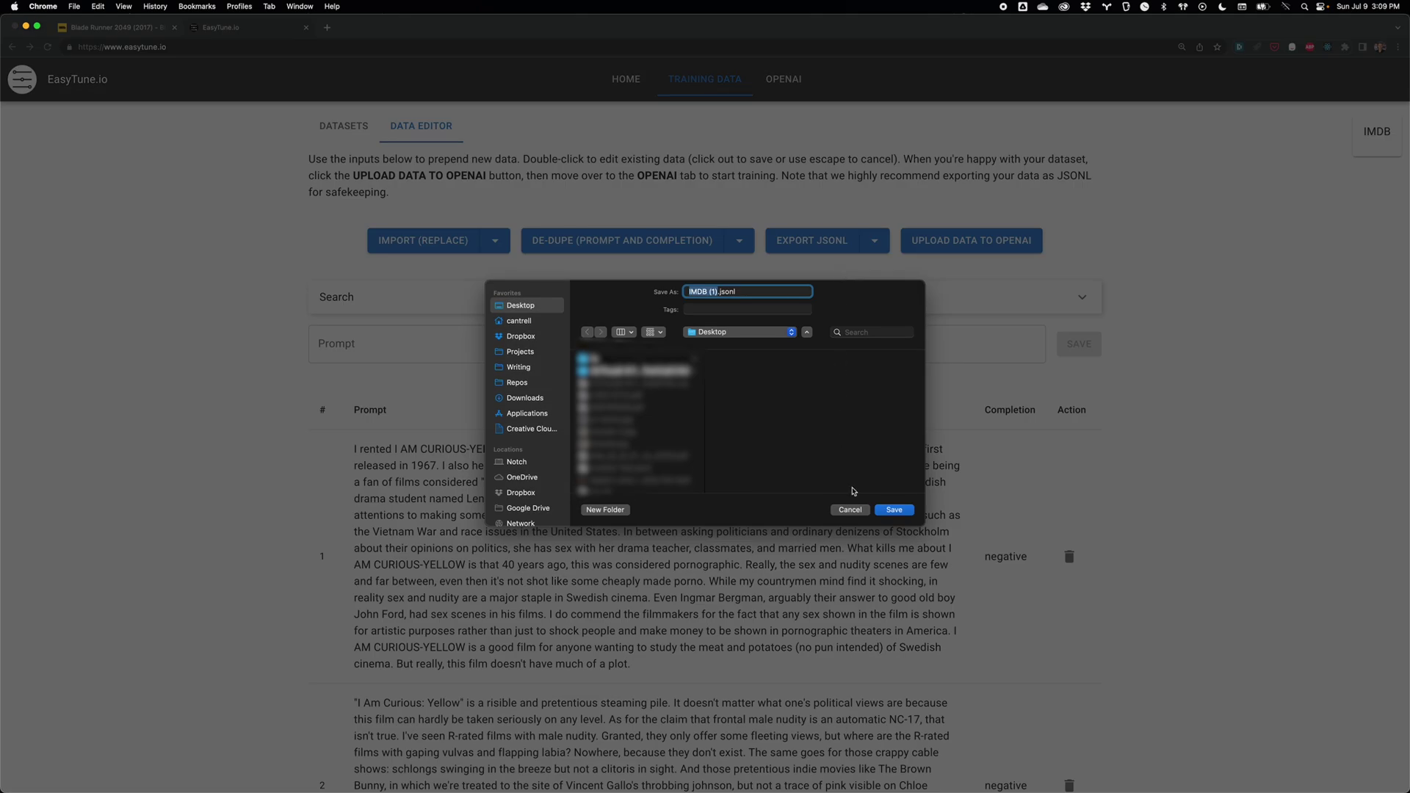
pyautogui.click(857, 509)
pyautogui.click(881, 240)
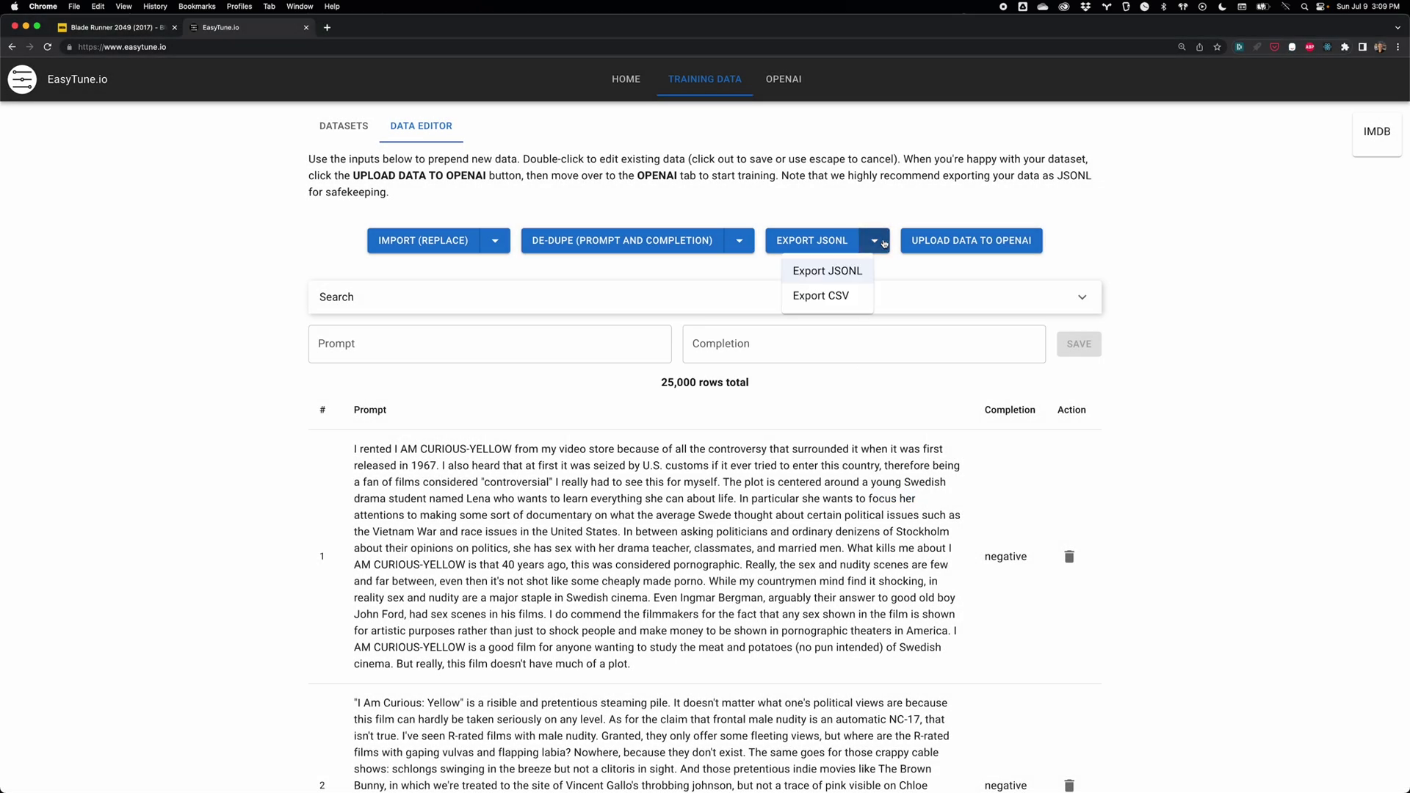
pyautogui.click(882, 243)
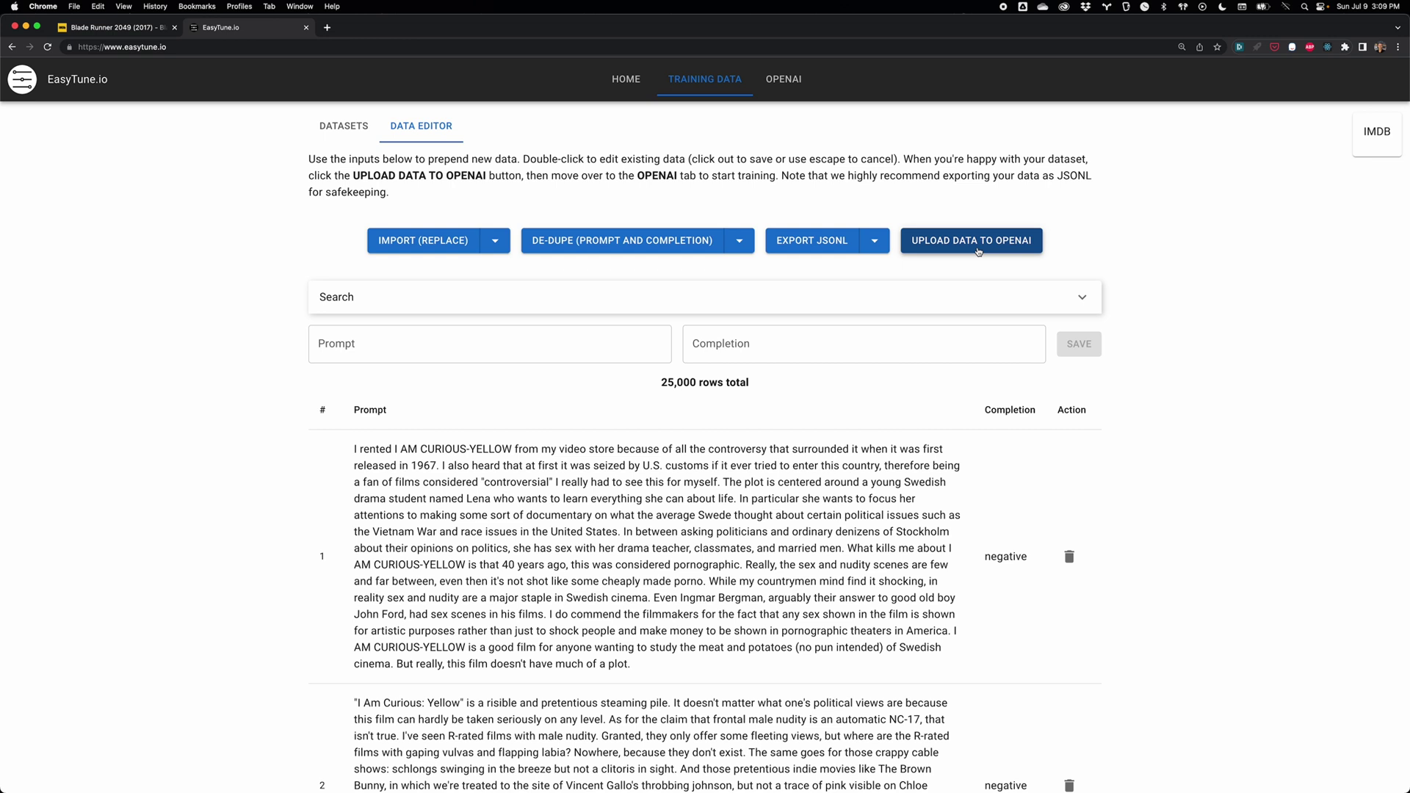
# Add a test row with a new prompt and completion
pyautogui.click(475, 344)
pyautogui.write('It')
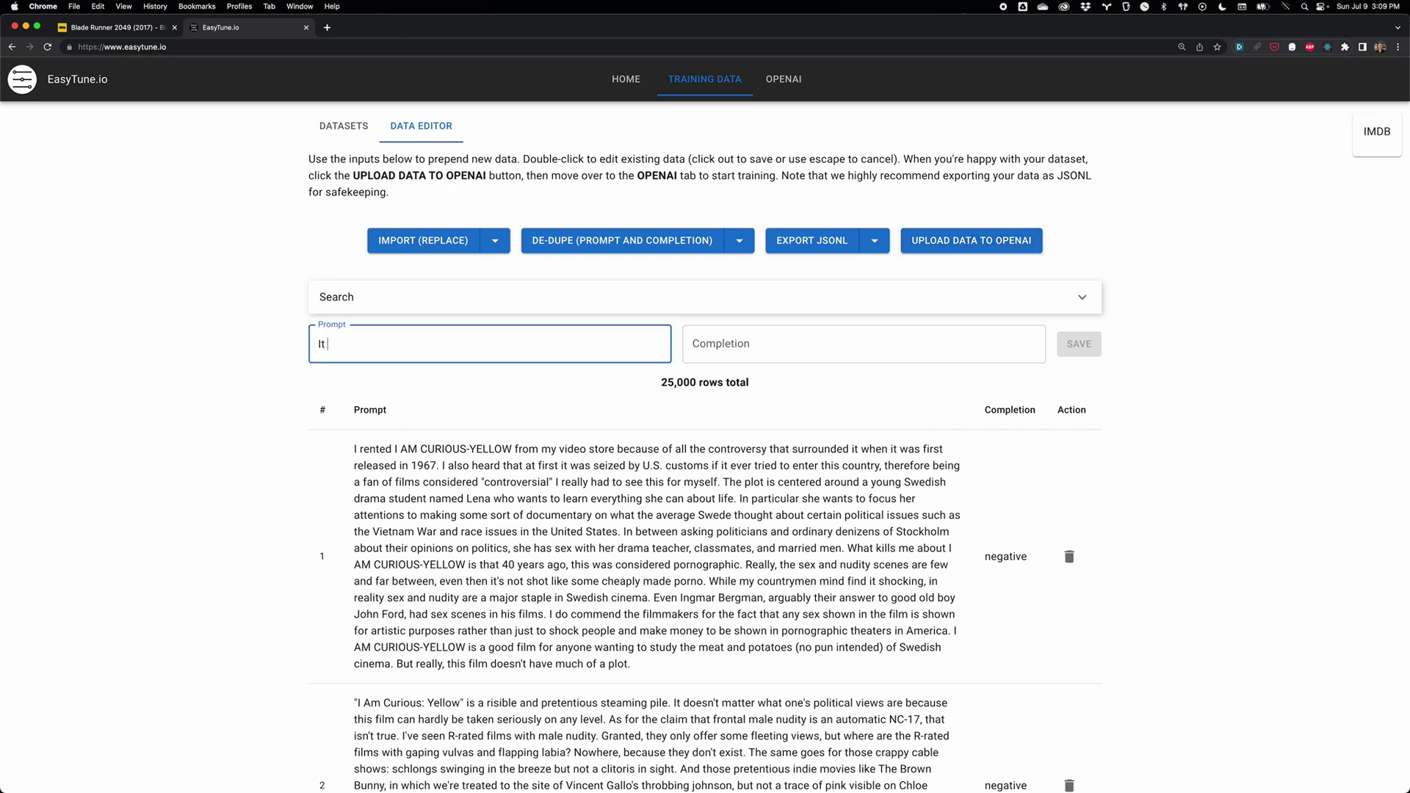
pyautogui.write(' made me hap')
pyautogui.write('py!')
pyautogui.click(702, 343)
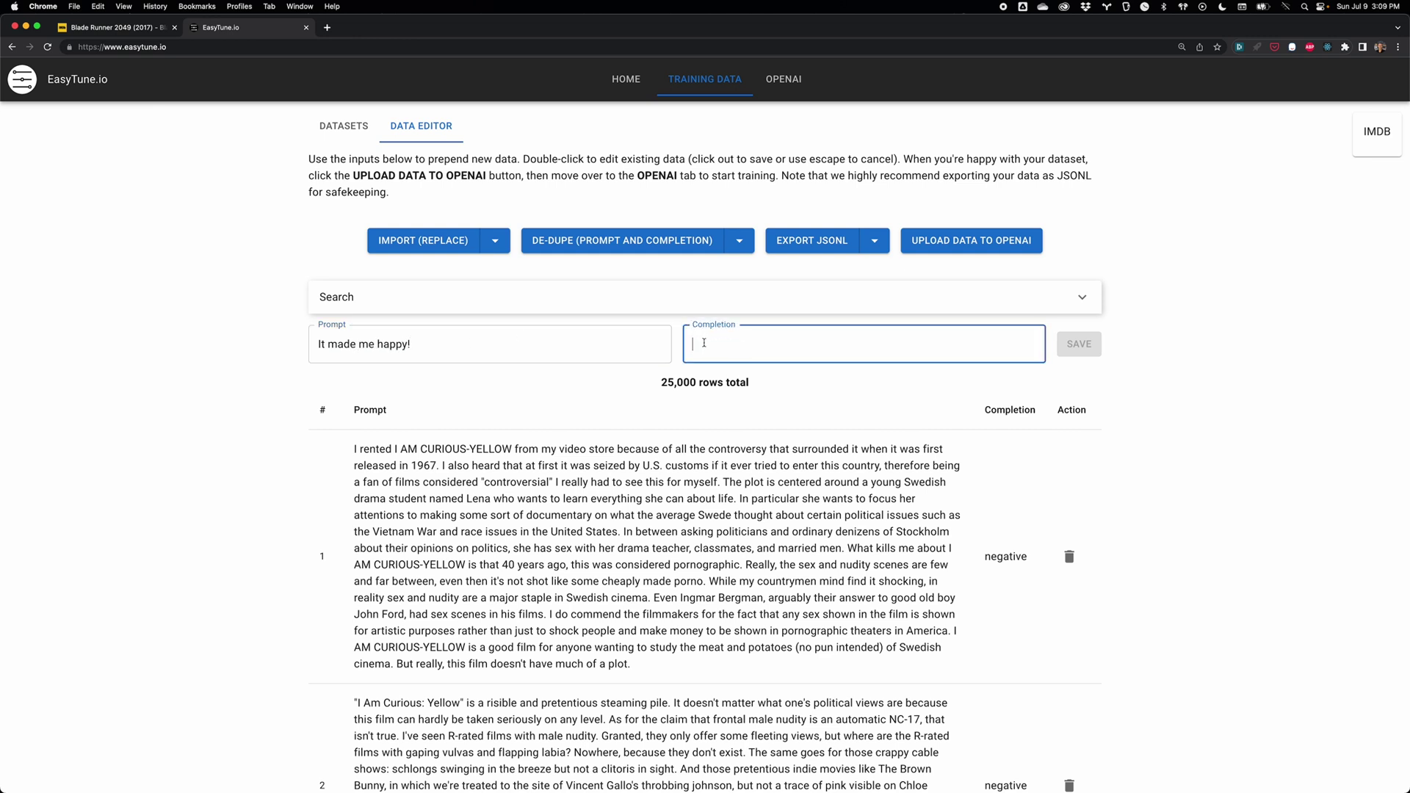
pyautogui.write('posit')
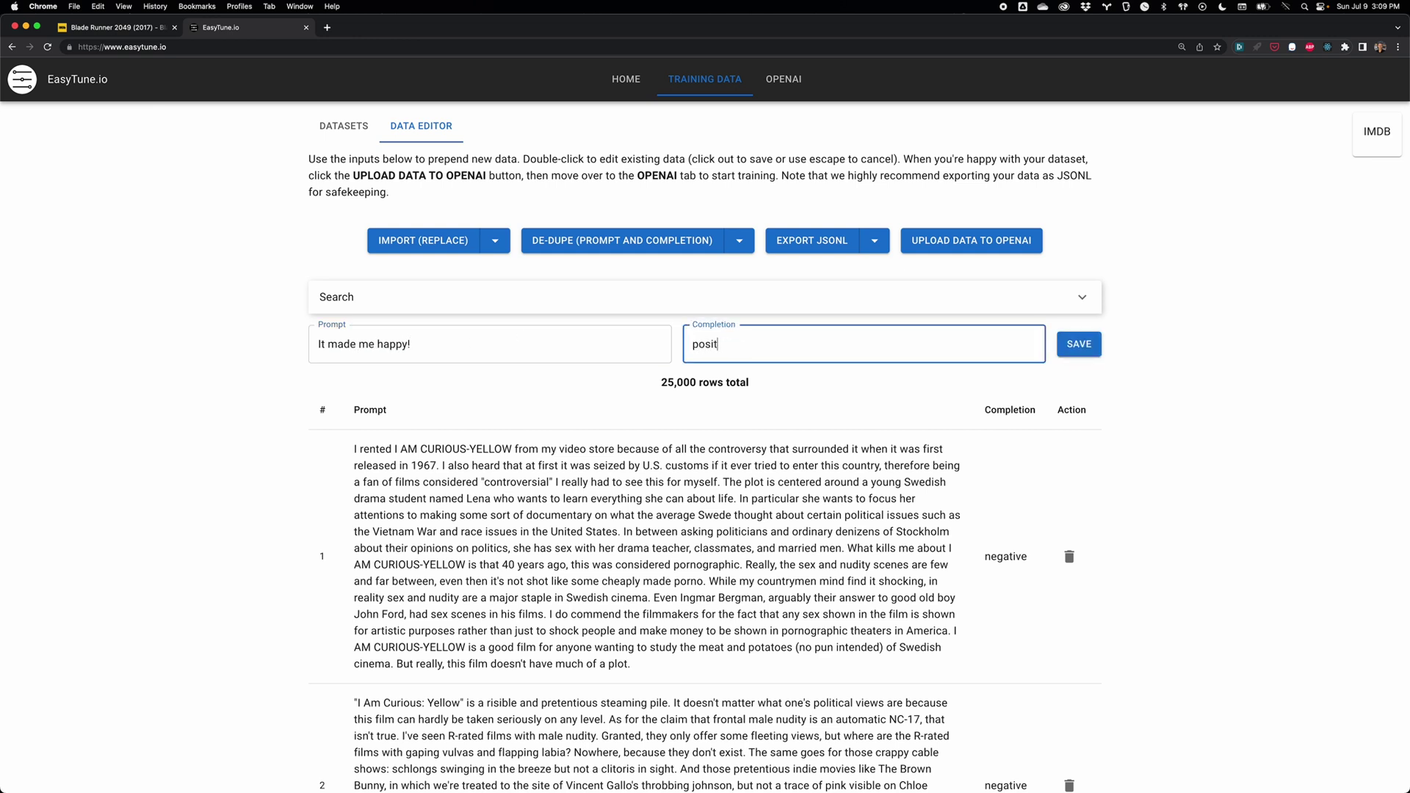
pyautogui.write('ive')
pyautogui.click(1073, 345)
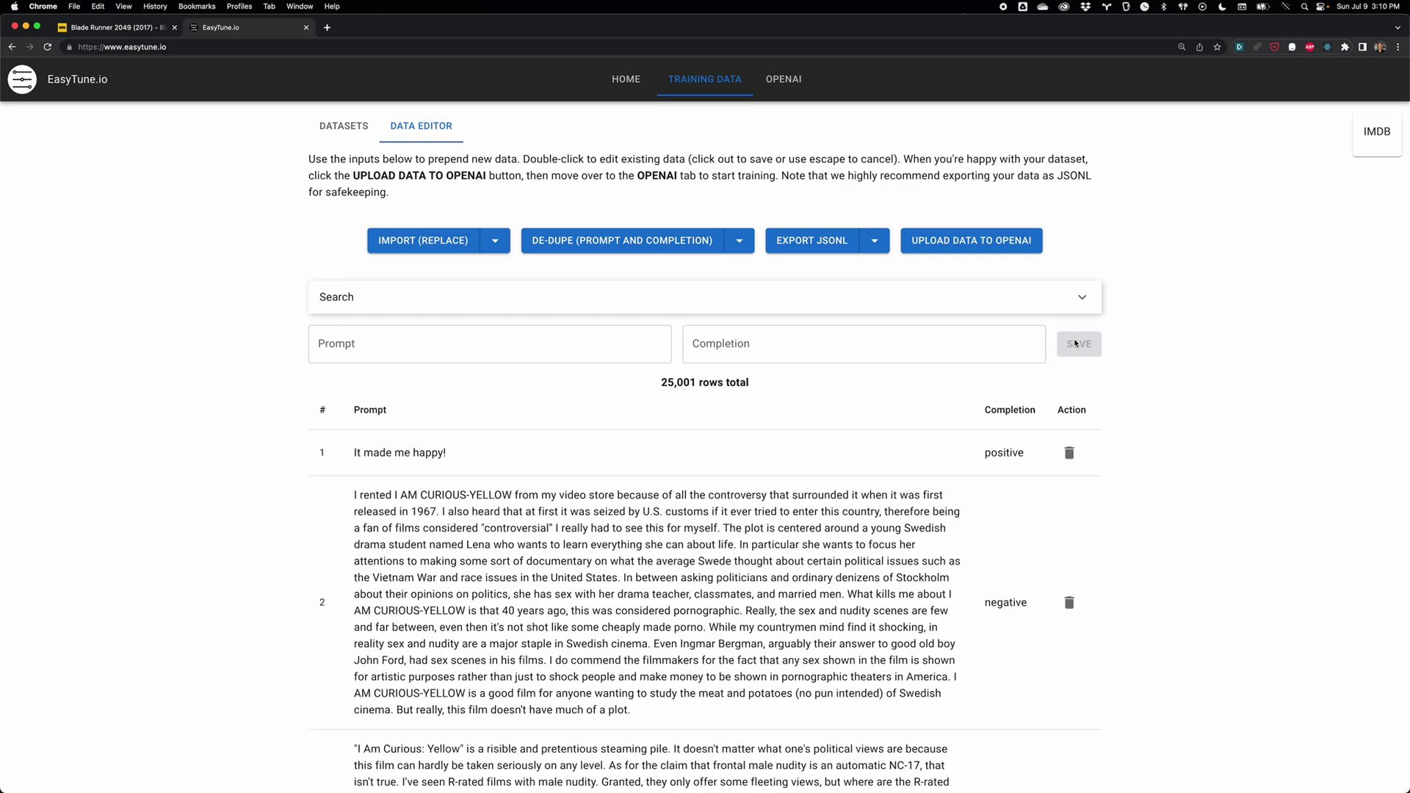
# Edit the test row's prompt, relabel it 'negative', then delete the row
pyautogui.doubleClick(424, 454)
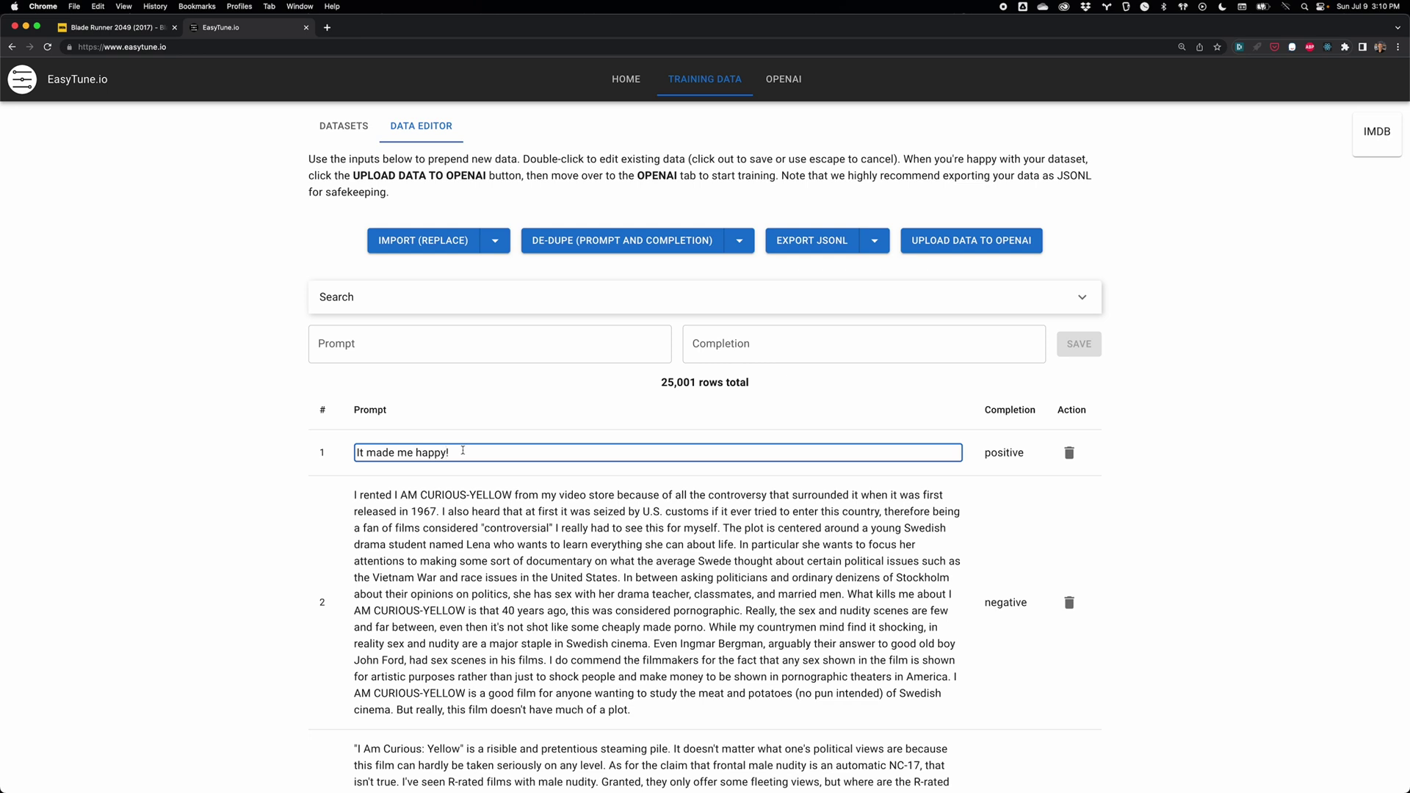
pyautogui.press('BackSpace')
pyautogui.write('when it')
pyautogui.write(' ended')
pyautogui.doubleClick(1013, 453)
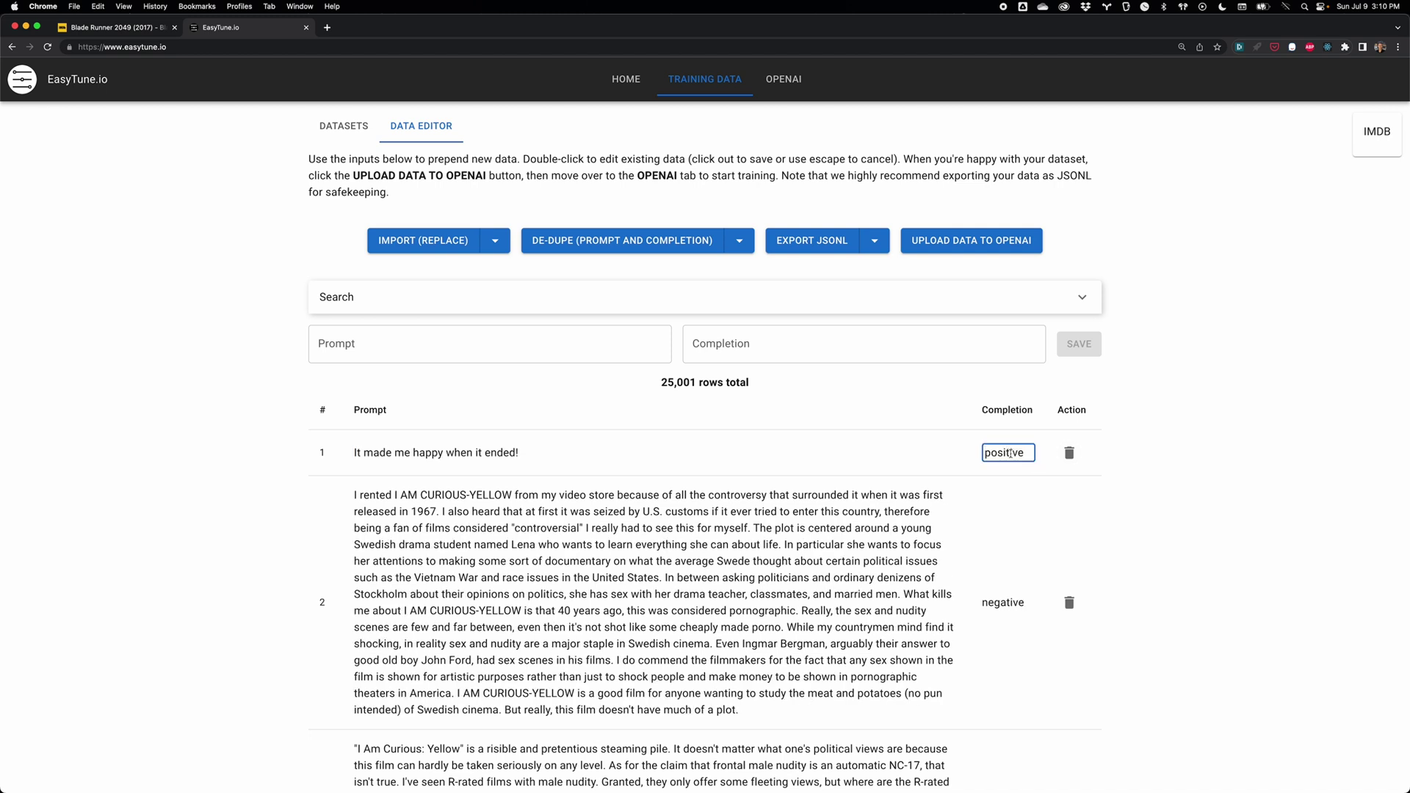
pyautogui.doubleClick(1018, 453)
pyautogui.write('negat')
pyautogui.write('ive')
pyautogui.click(1153, 461)
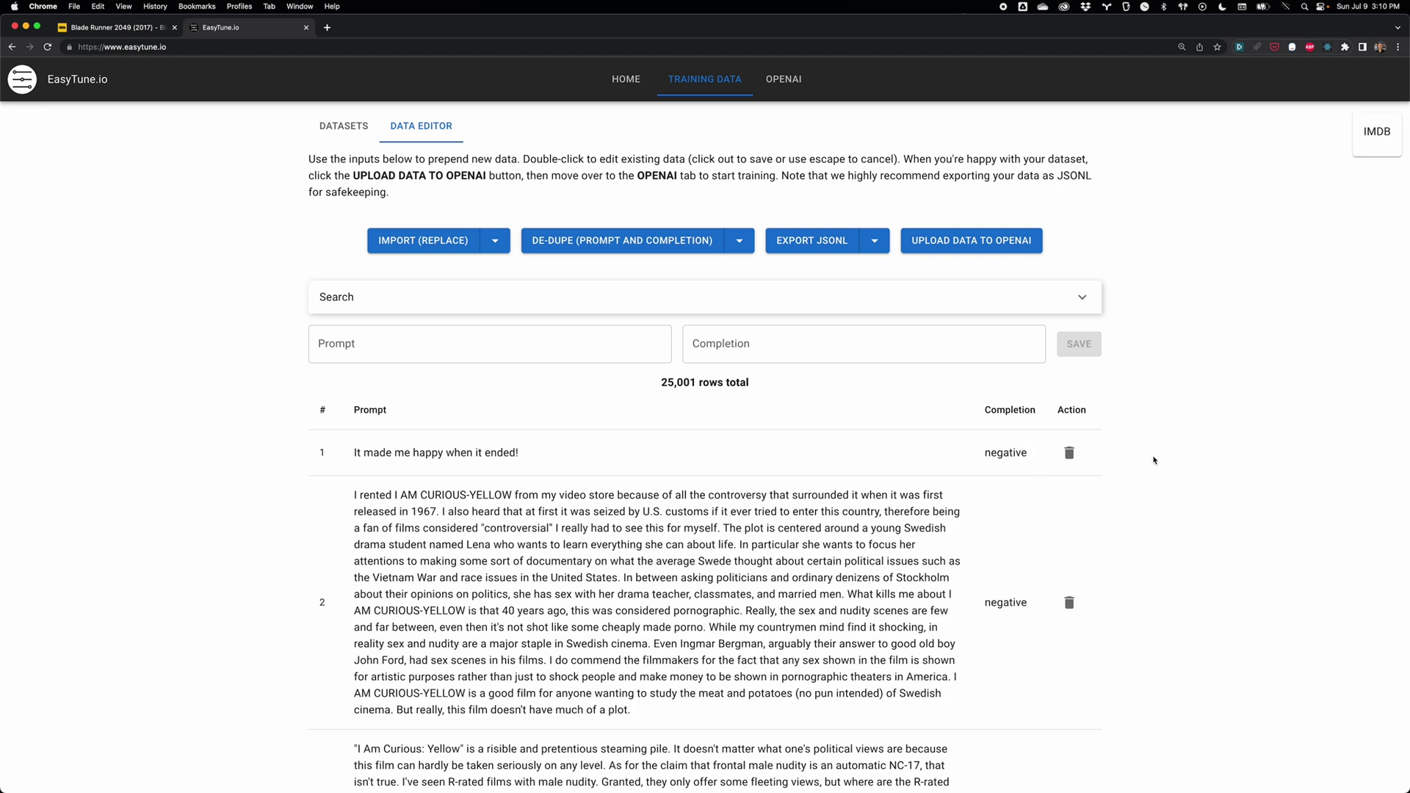
pyautogui.click(1068, 452)
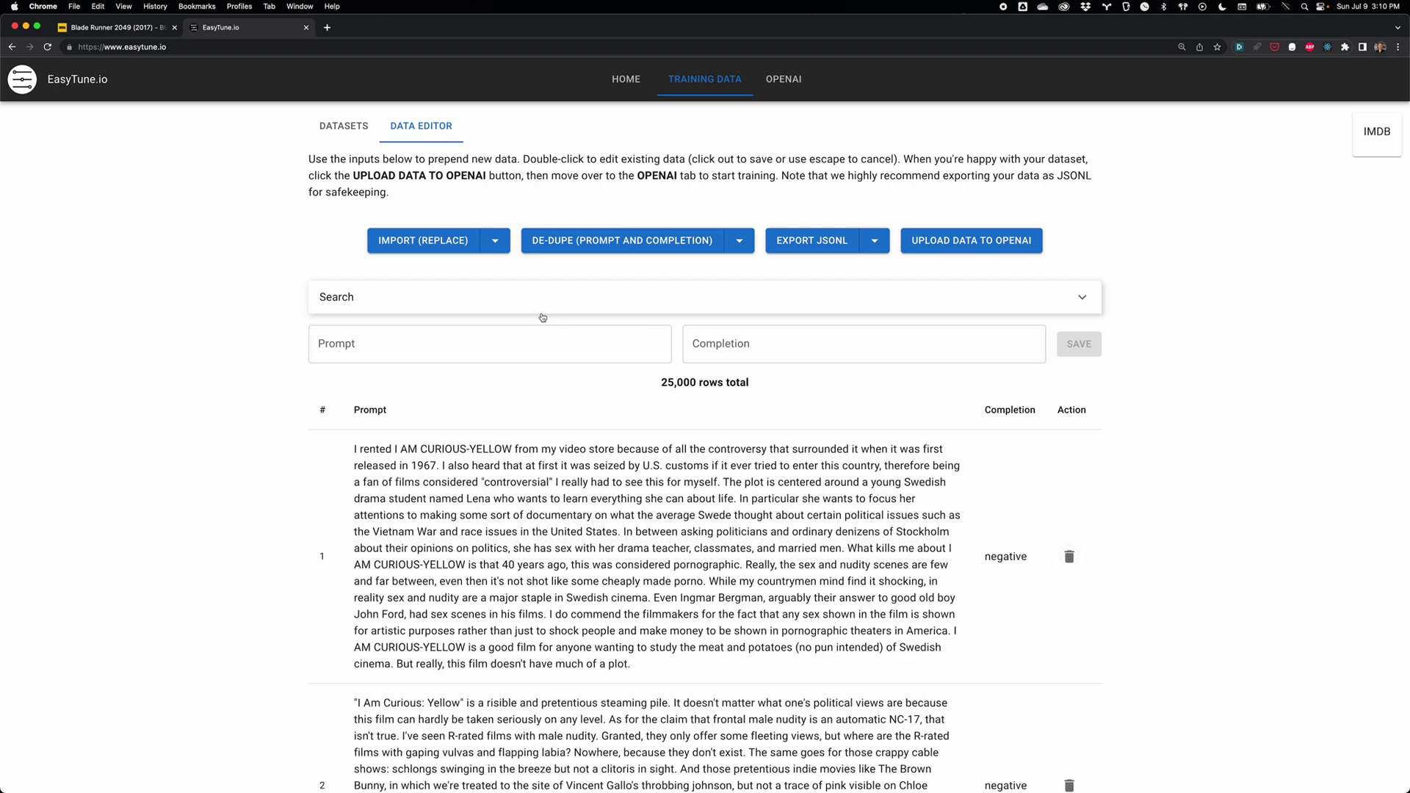
pyautogui.click(519, 306)
# Search prompts for 'blade runner' and completions for 'positive', toggle case sensitivity, then clear
pyautogui.click(457, 345)
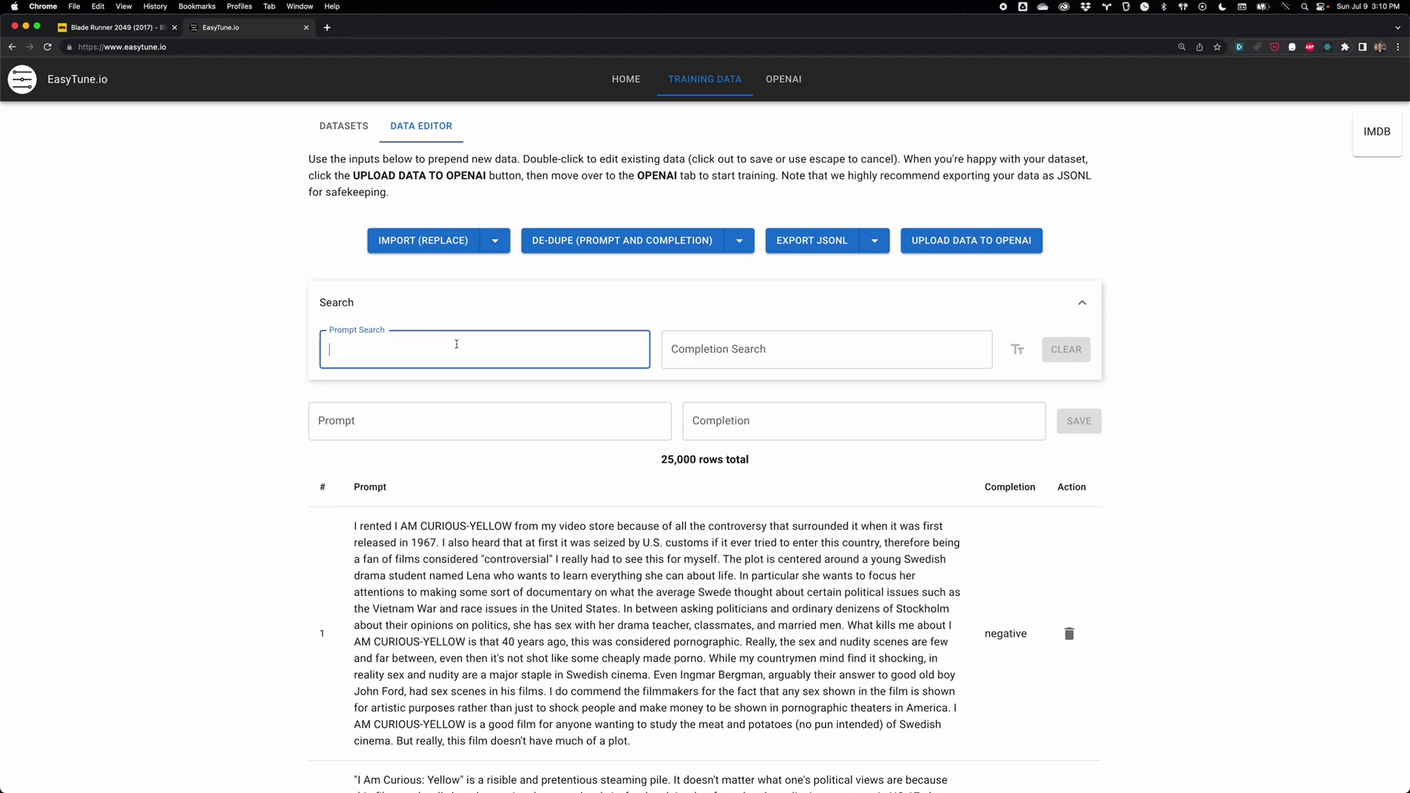
pyautogui.write('blade')
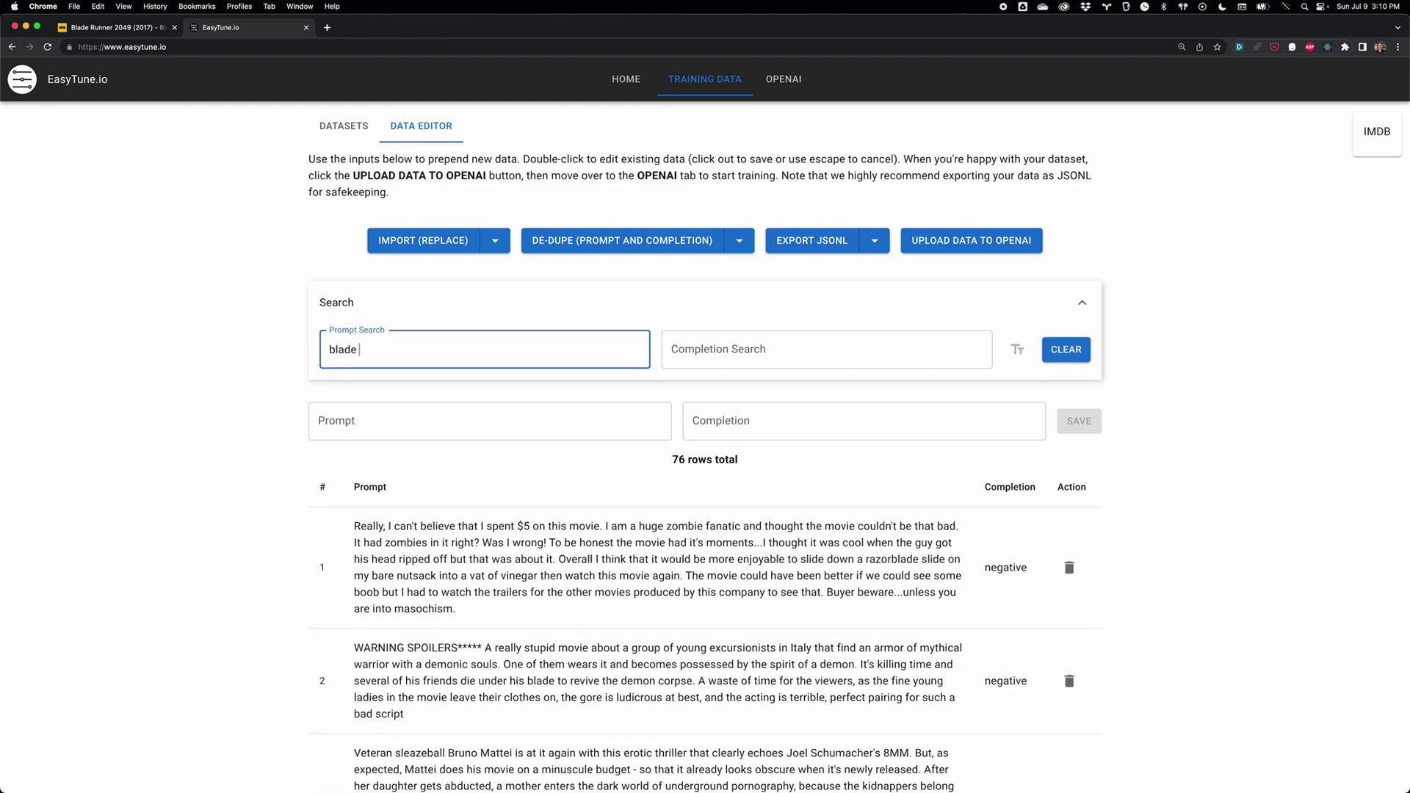
pyautogui.write('runner')
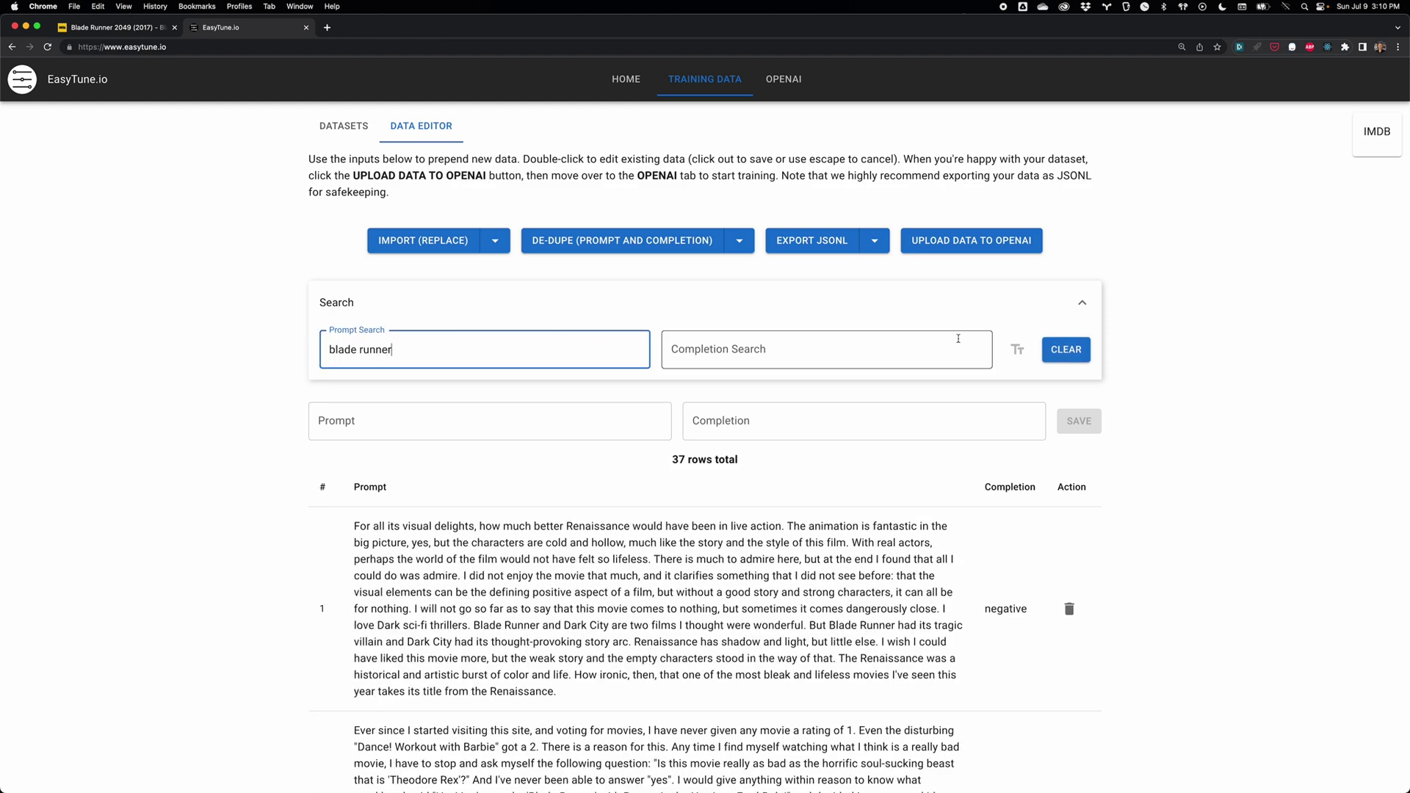
pyautogui.click(1016, 350)
pyautogui.click(1013, 355)
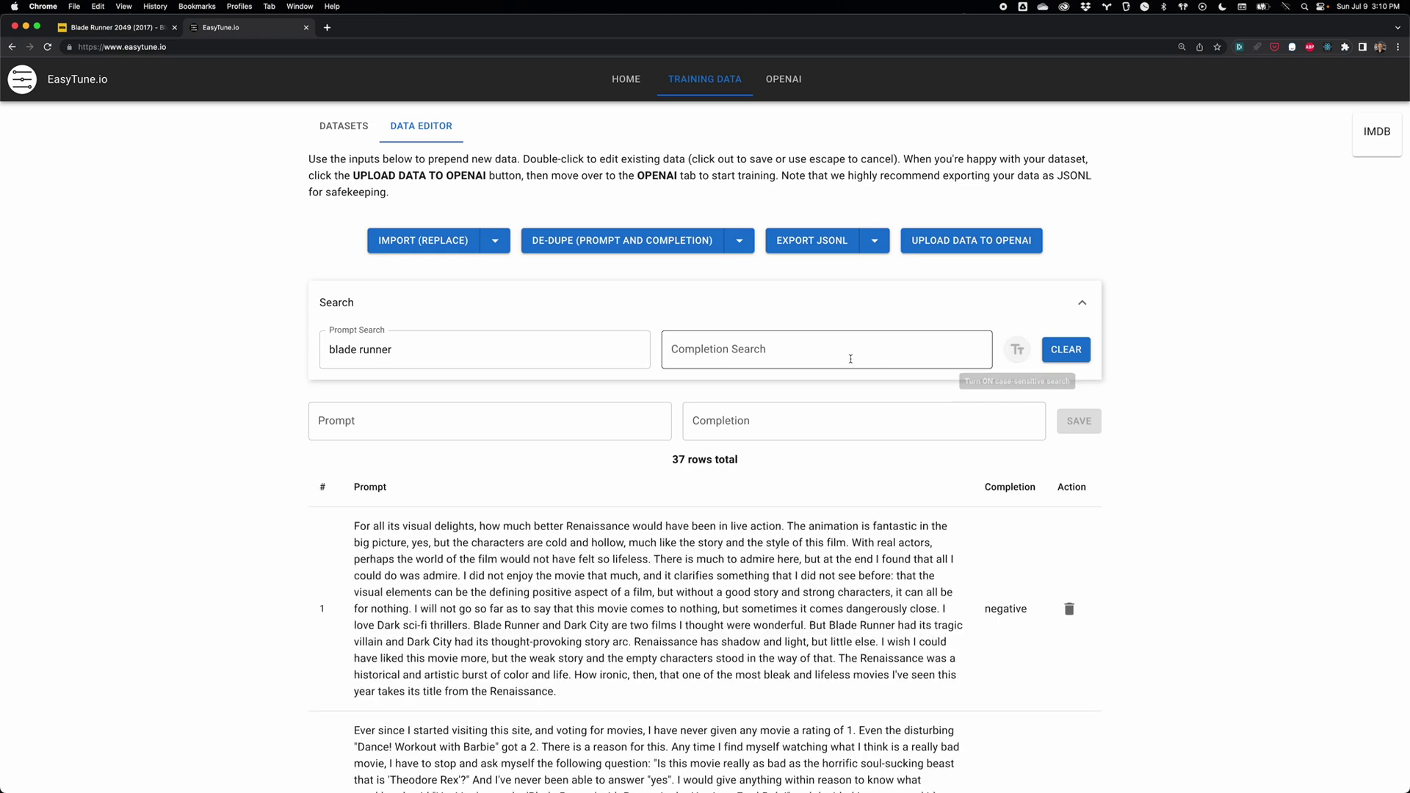
pyautogui.click(812, 352)
pyautogui.write('n')
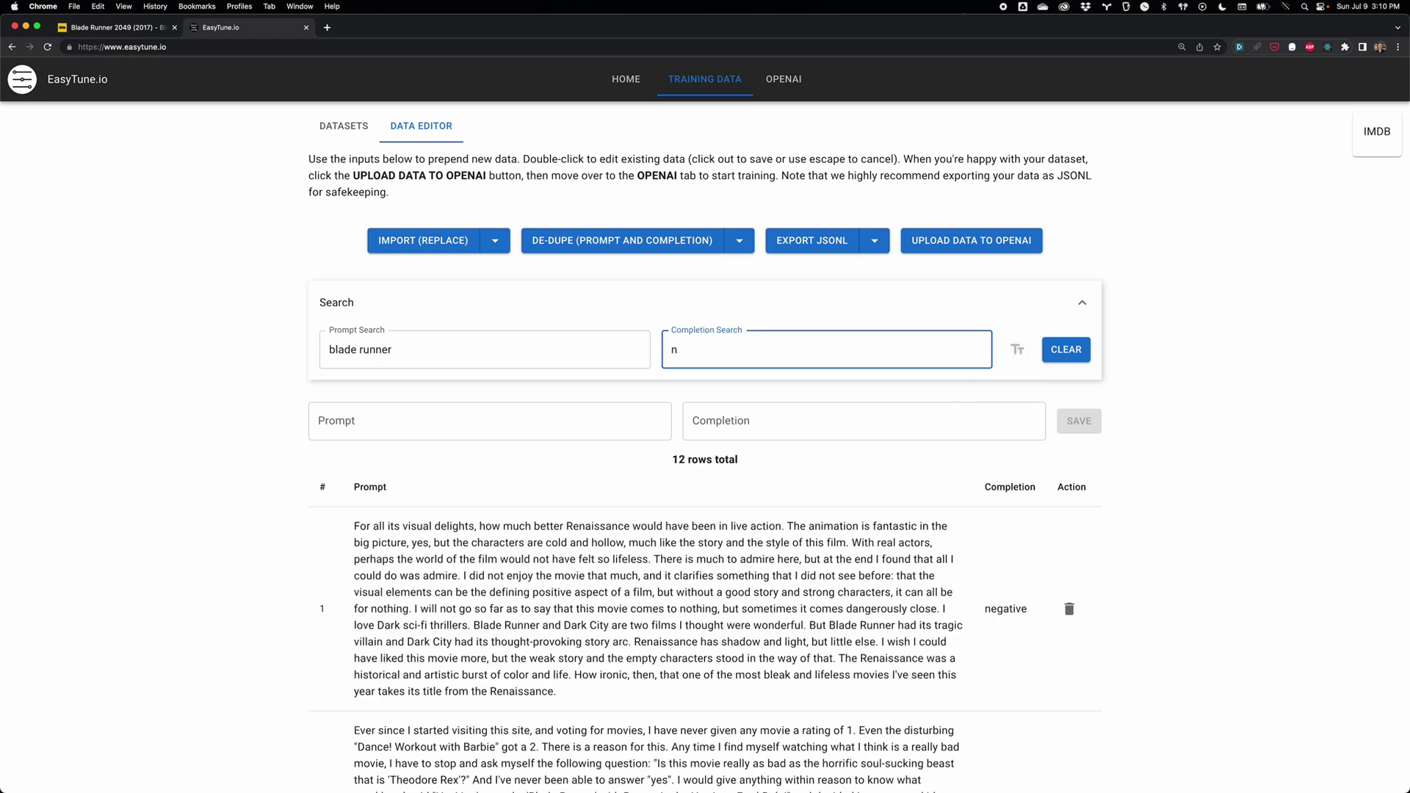
pyautogui.write('e')
pyautogui.press('BackSpace')
pyautogui.press('BackSpace')
pyautogui.write('po')
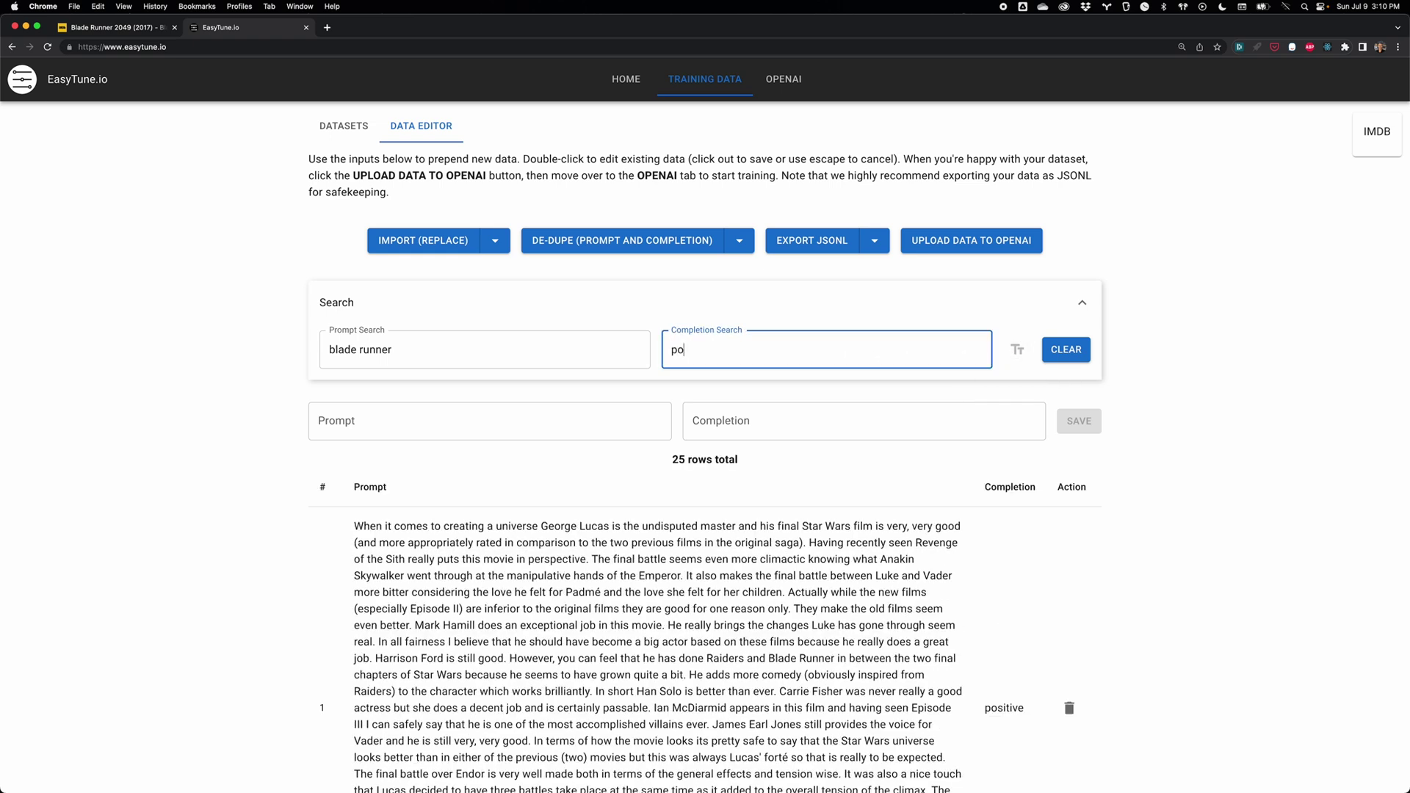
pyautogui.write('sitive')
pyautogui.click(1065, 350)
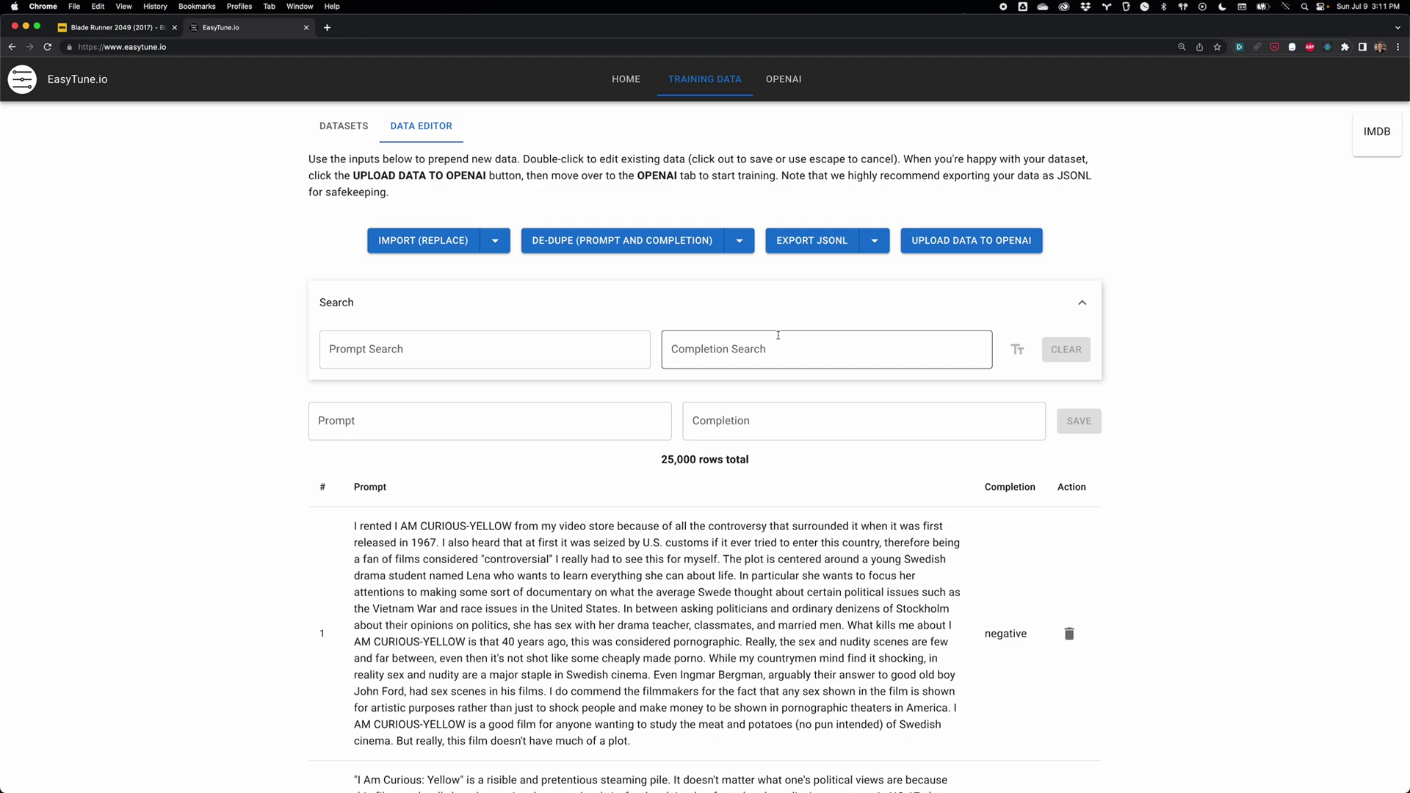
# Open Upload Data to OpenAI and read the prompt and completion terminator explanations
pyautogui.click(944, 242)
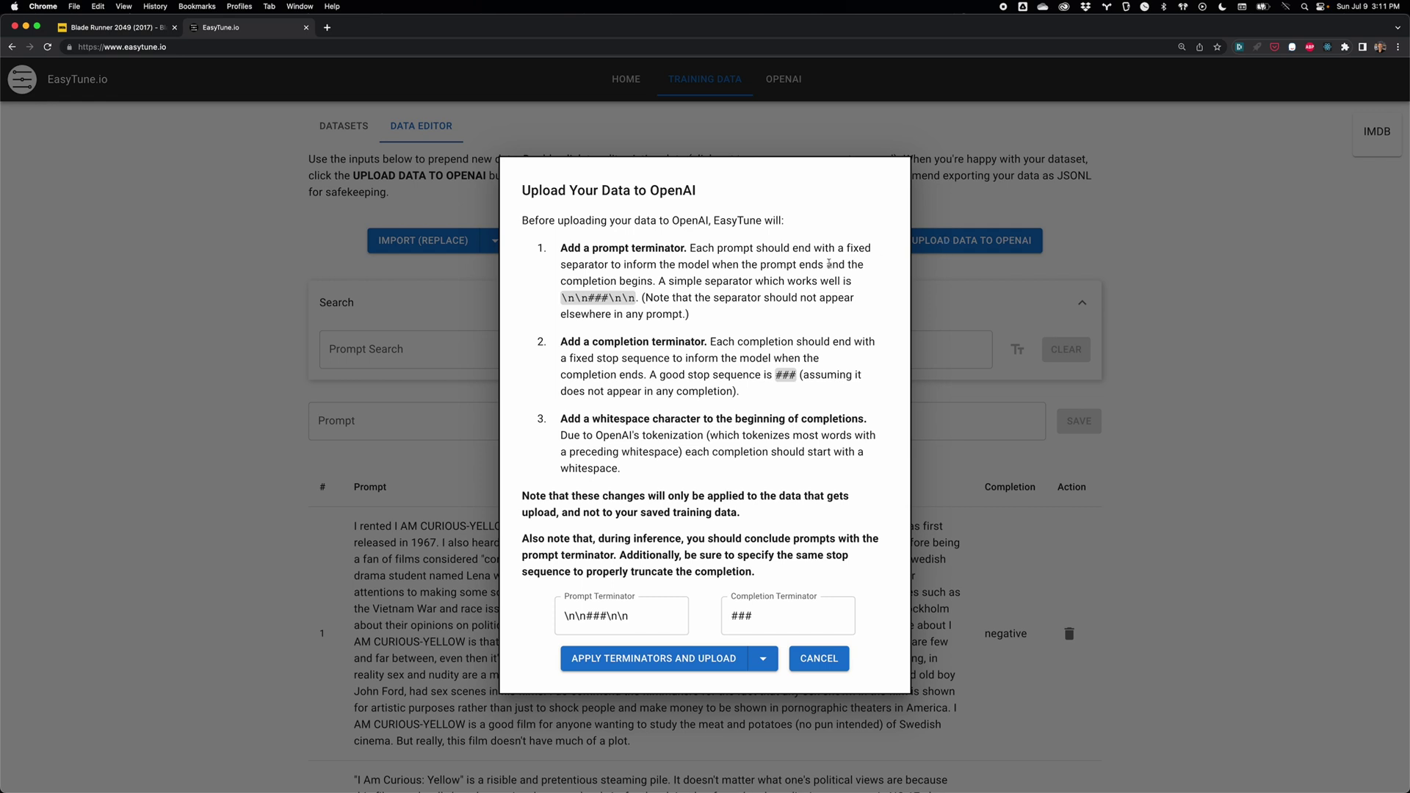
pyautogui.moveTo(562, 249); pyautogui.dragTo(689, 314)
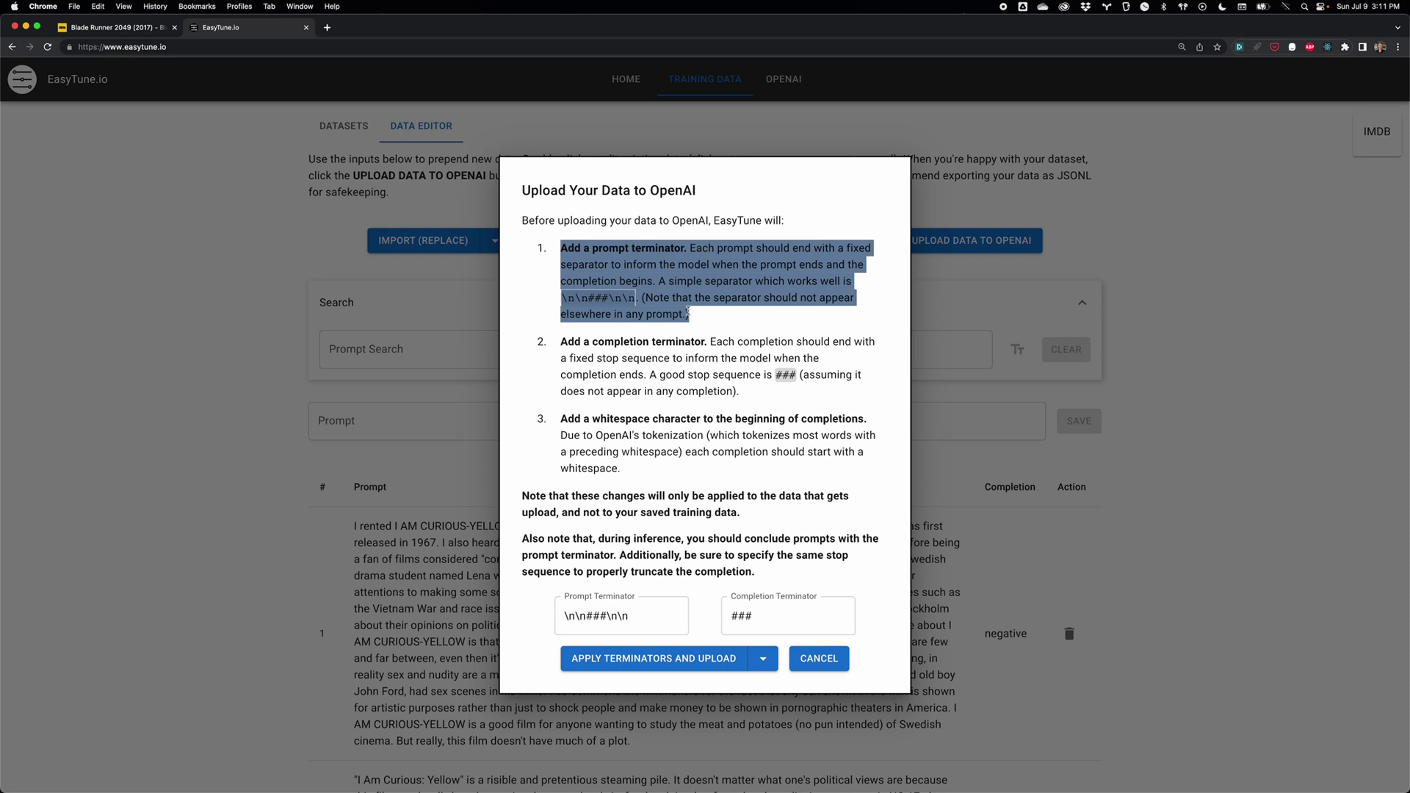
pyautogui.click(688, 312)
pyautogui.moveTo(562, 341); pyautogui.dragTo(741, 394)
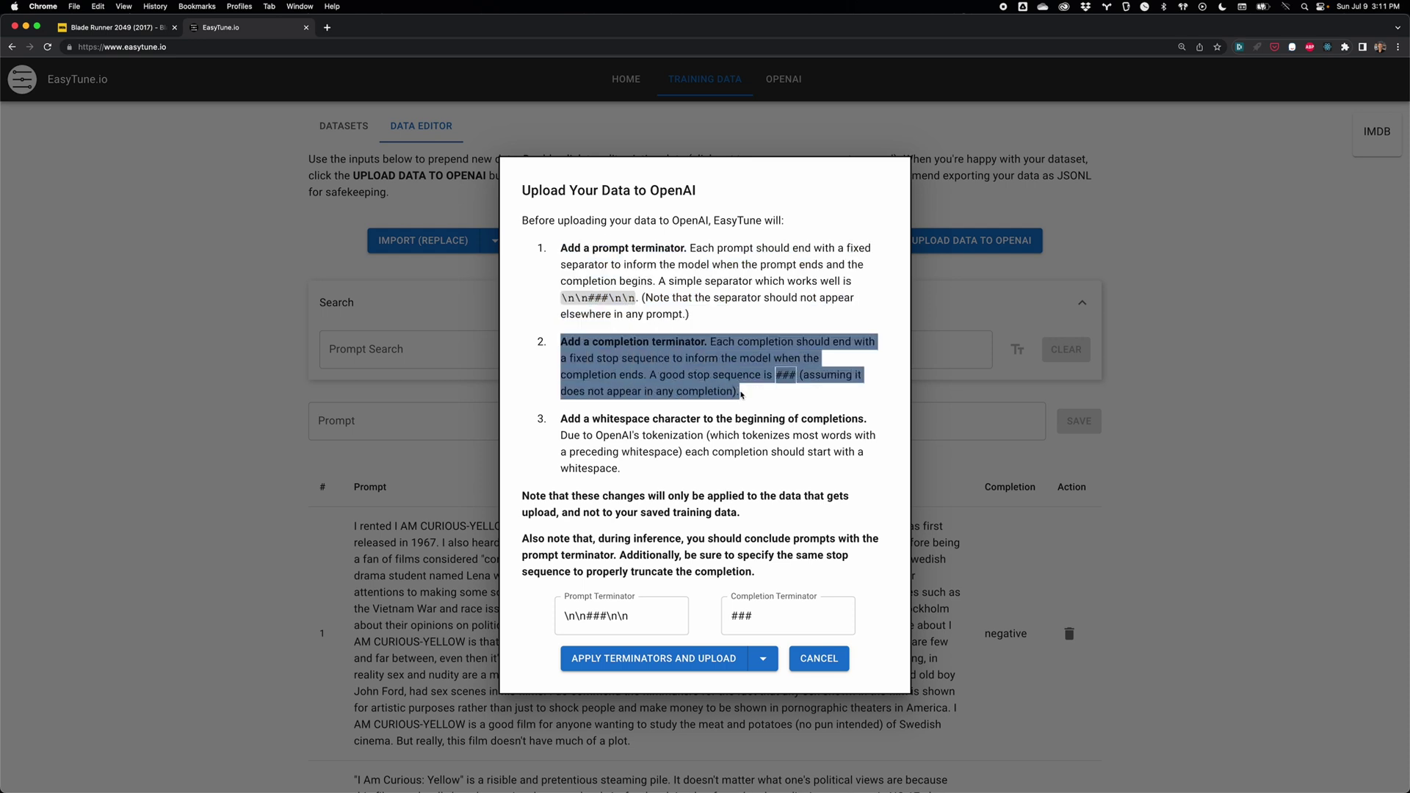
pyautogui.click(708, 358)
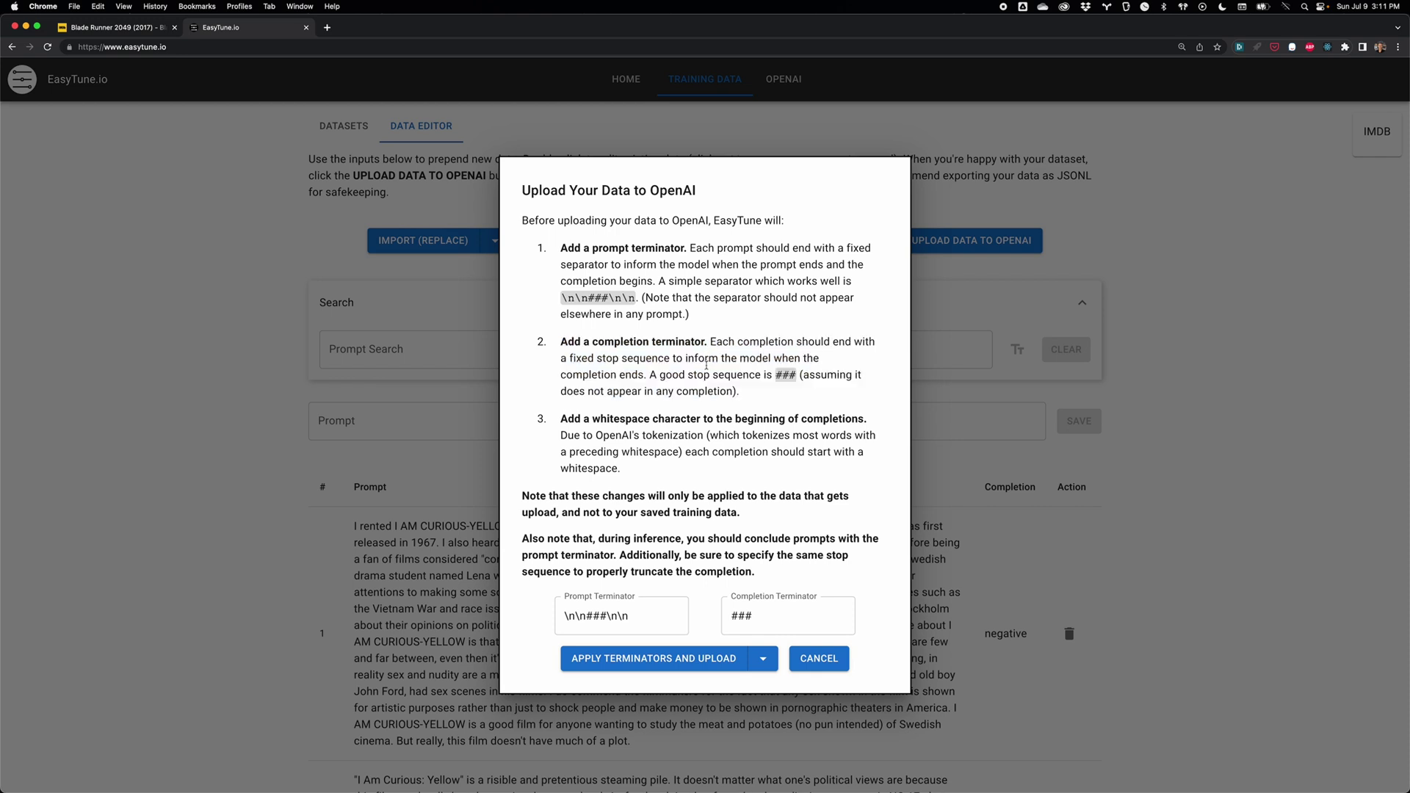
# Check the terminators \n\n###\n\n and ###, opening and closing the upload options
pyautogui.tripleClick(649, 610)
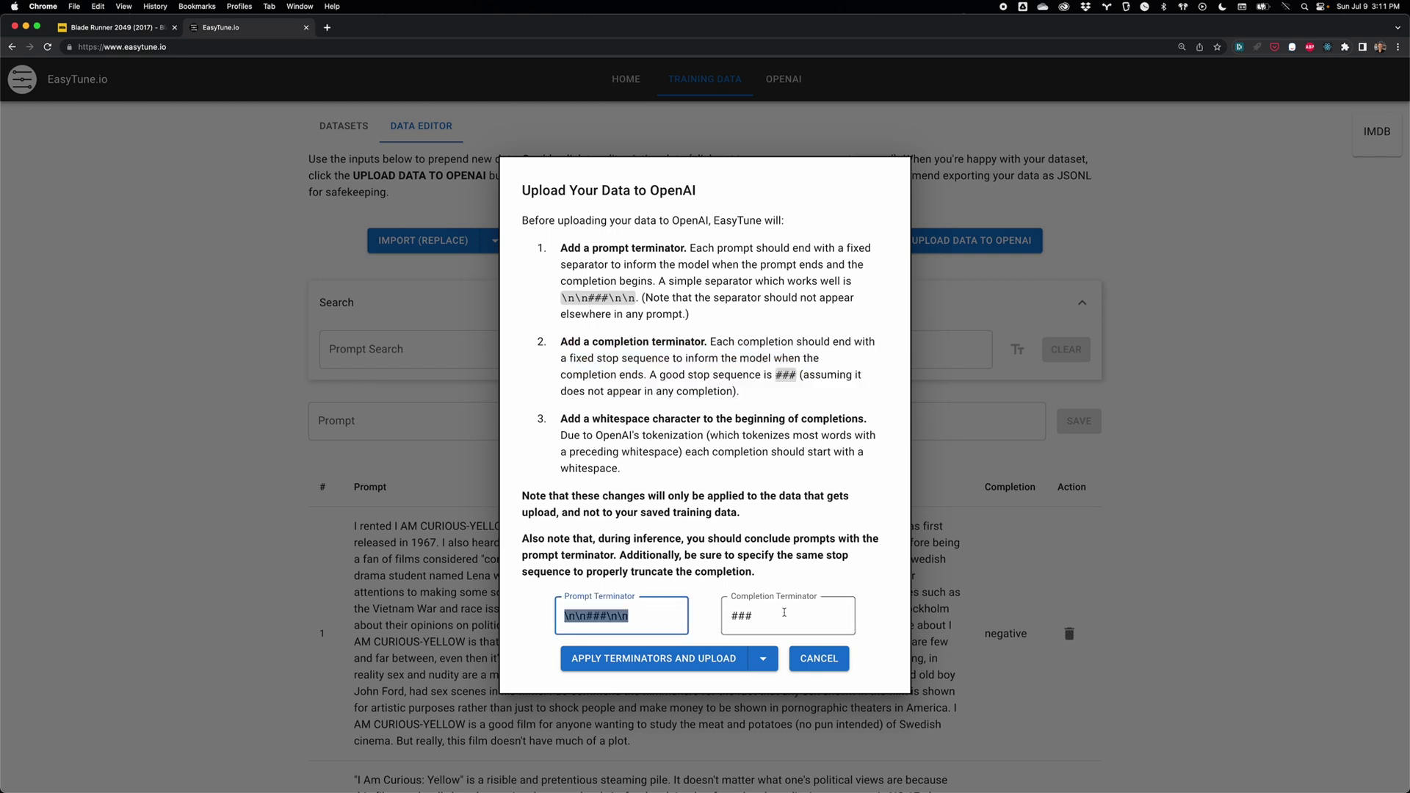
pyautogui.tripleClick(784, 613)
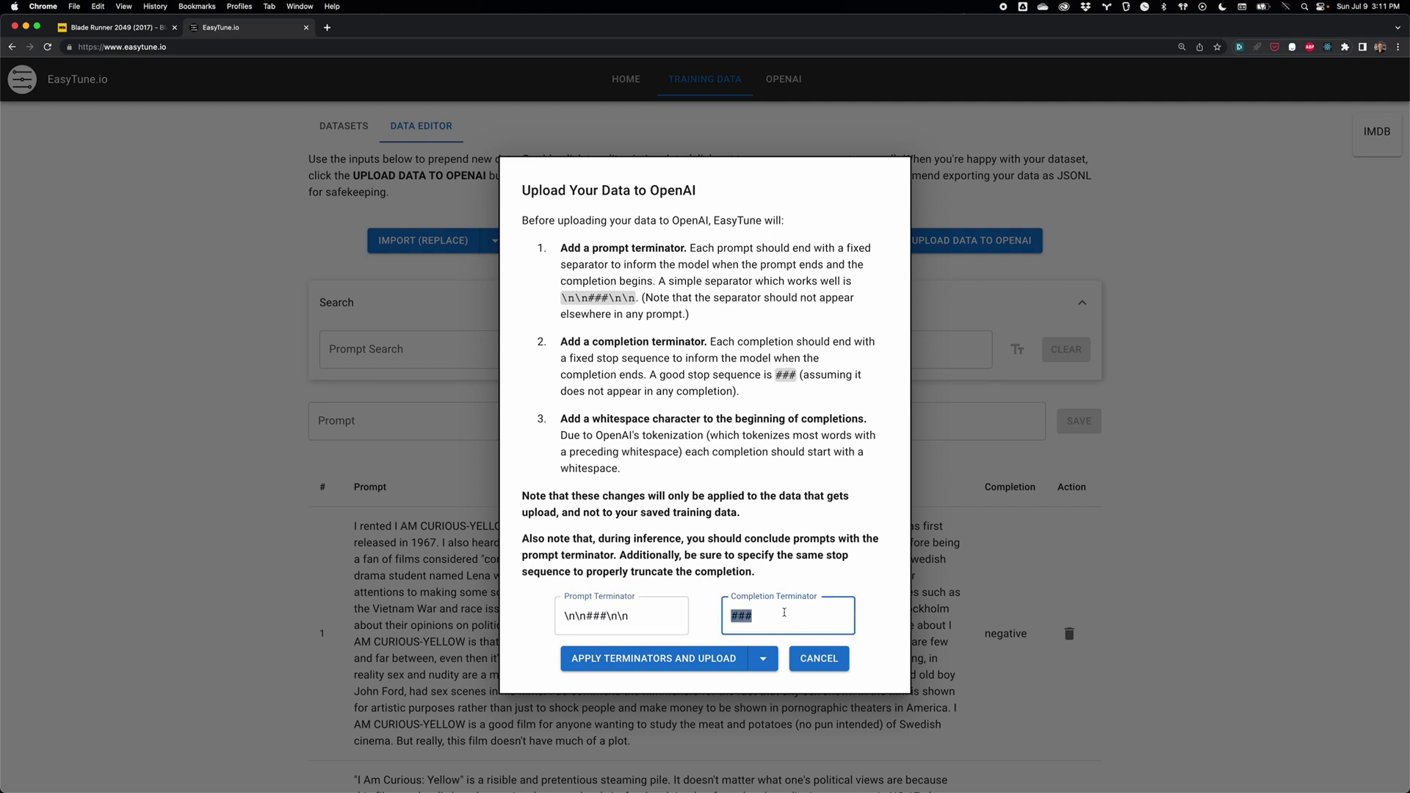
pyautogui.click(763, 660)
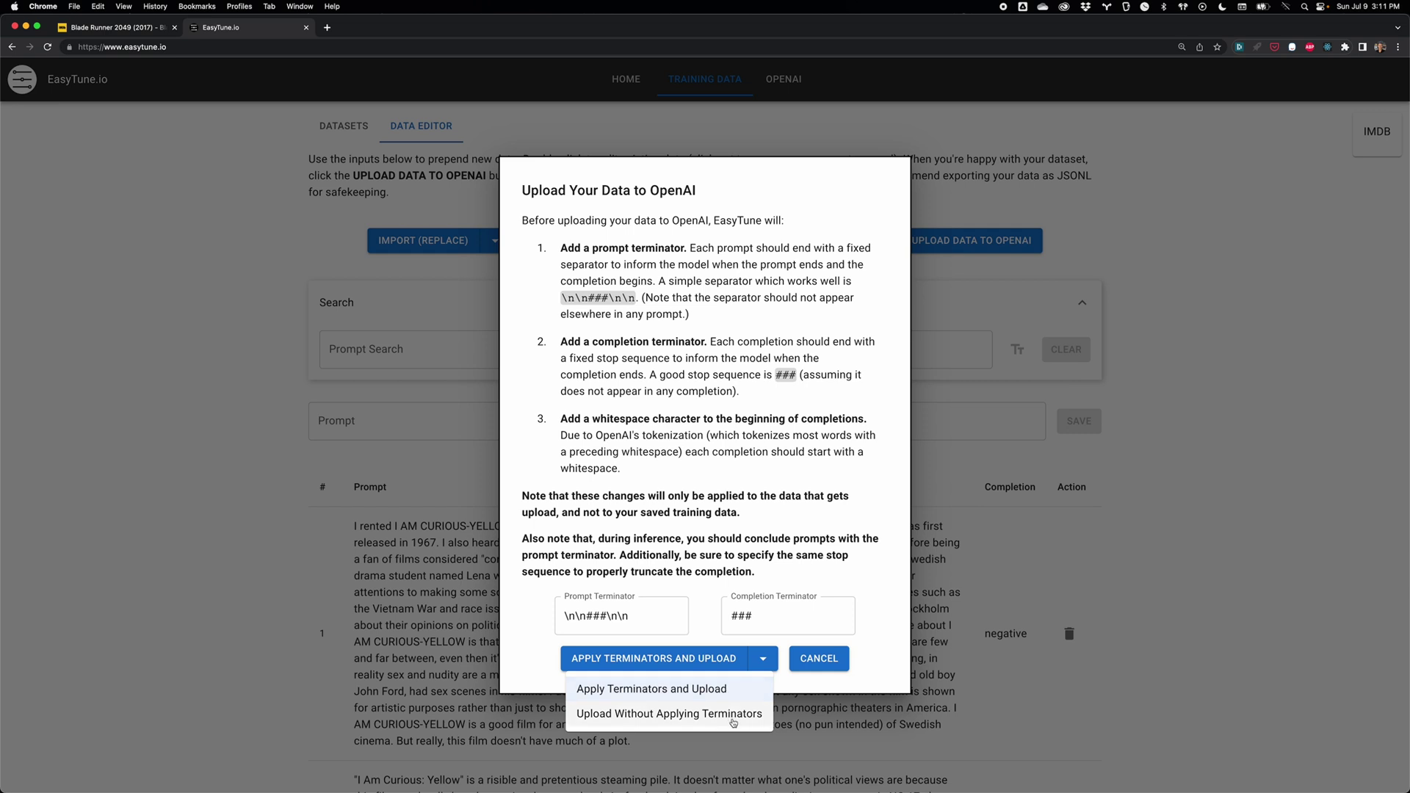
pyautogui.click(764, 613)
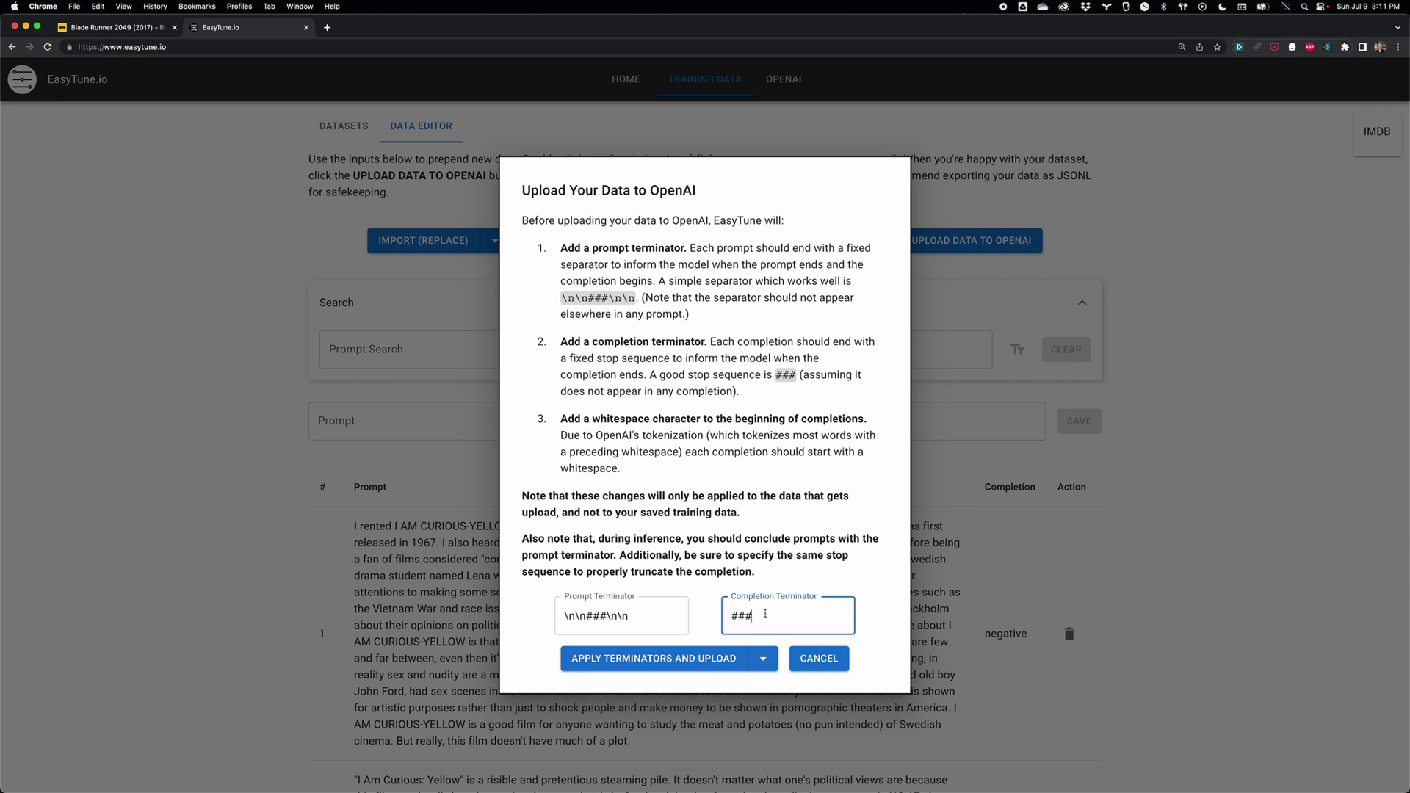
pyautogui.click(696, 379)
pyautogui.moveTo(564, 298); pyautogui.dragTo(635, 298)
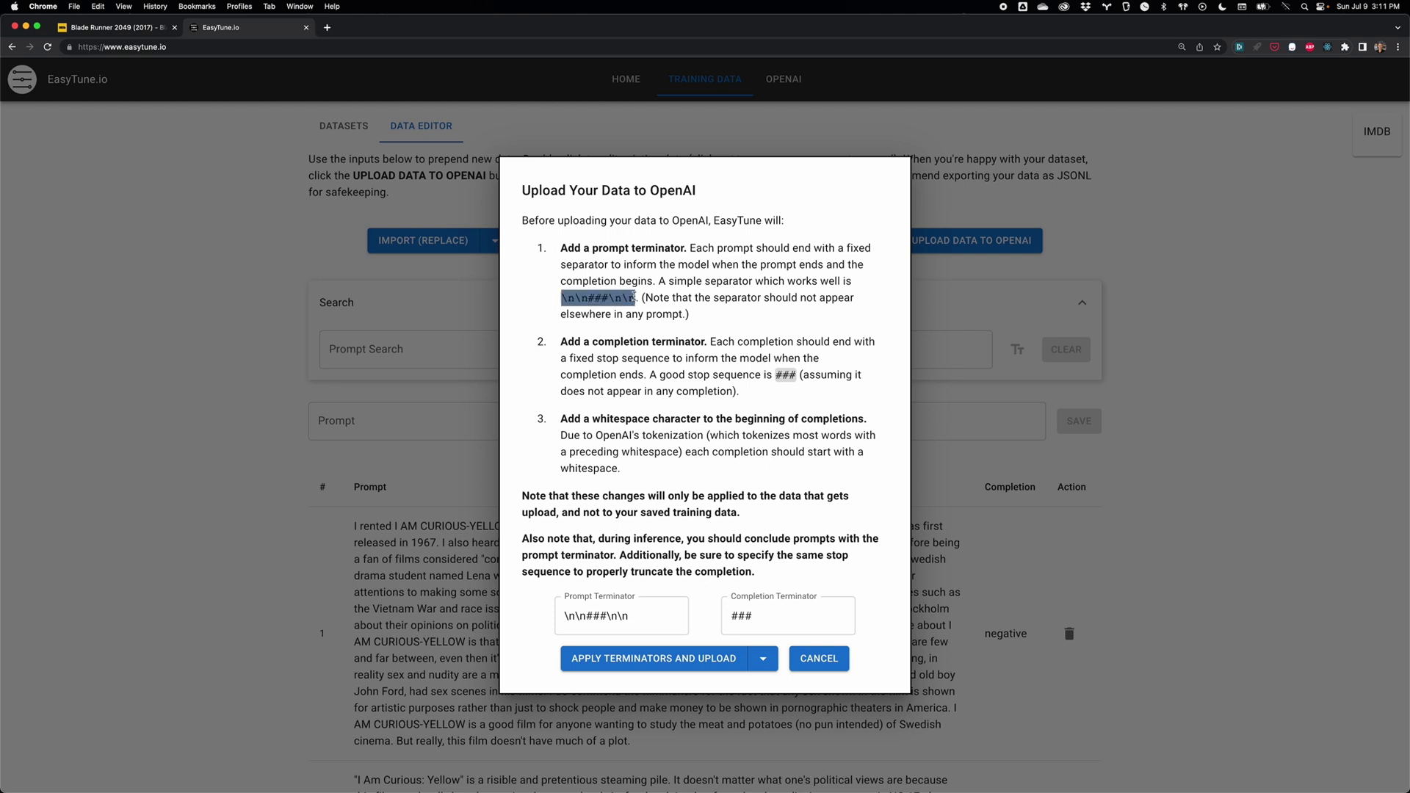
pyautogui.click(790, 377)
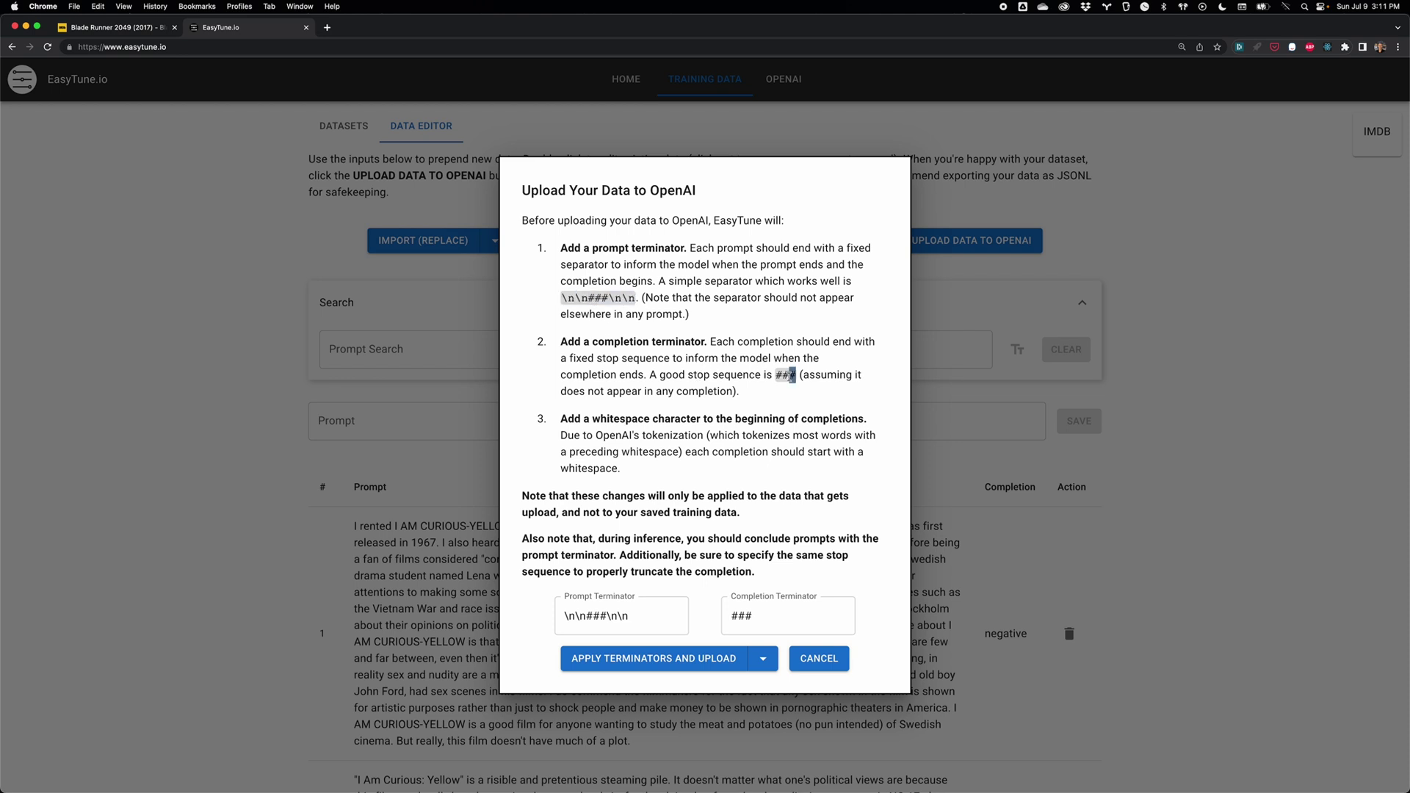
pyautogui.tripleClick(787, 376)
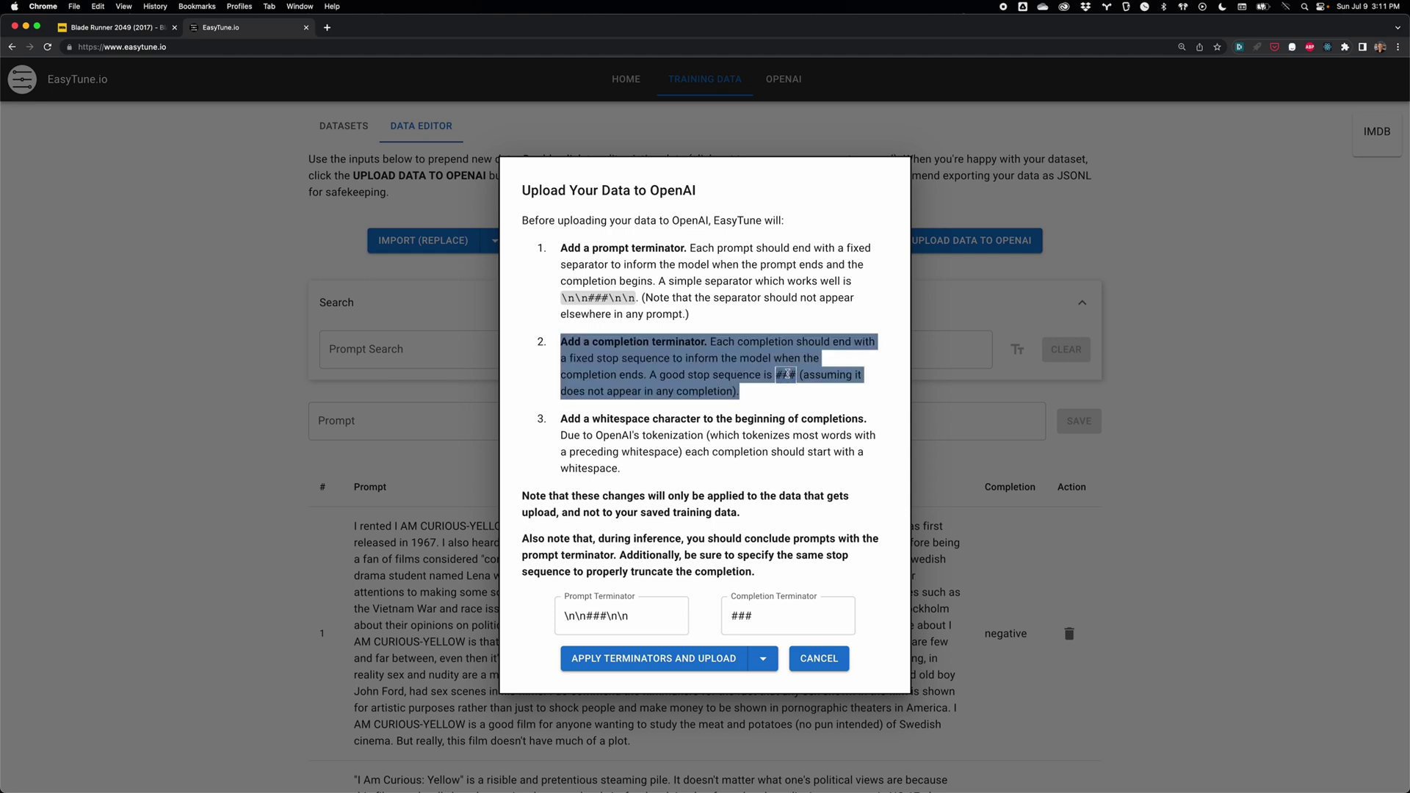
pyautogui.click(759, 421)
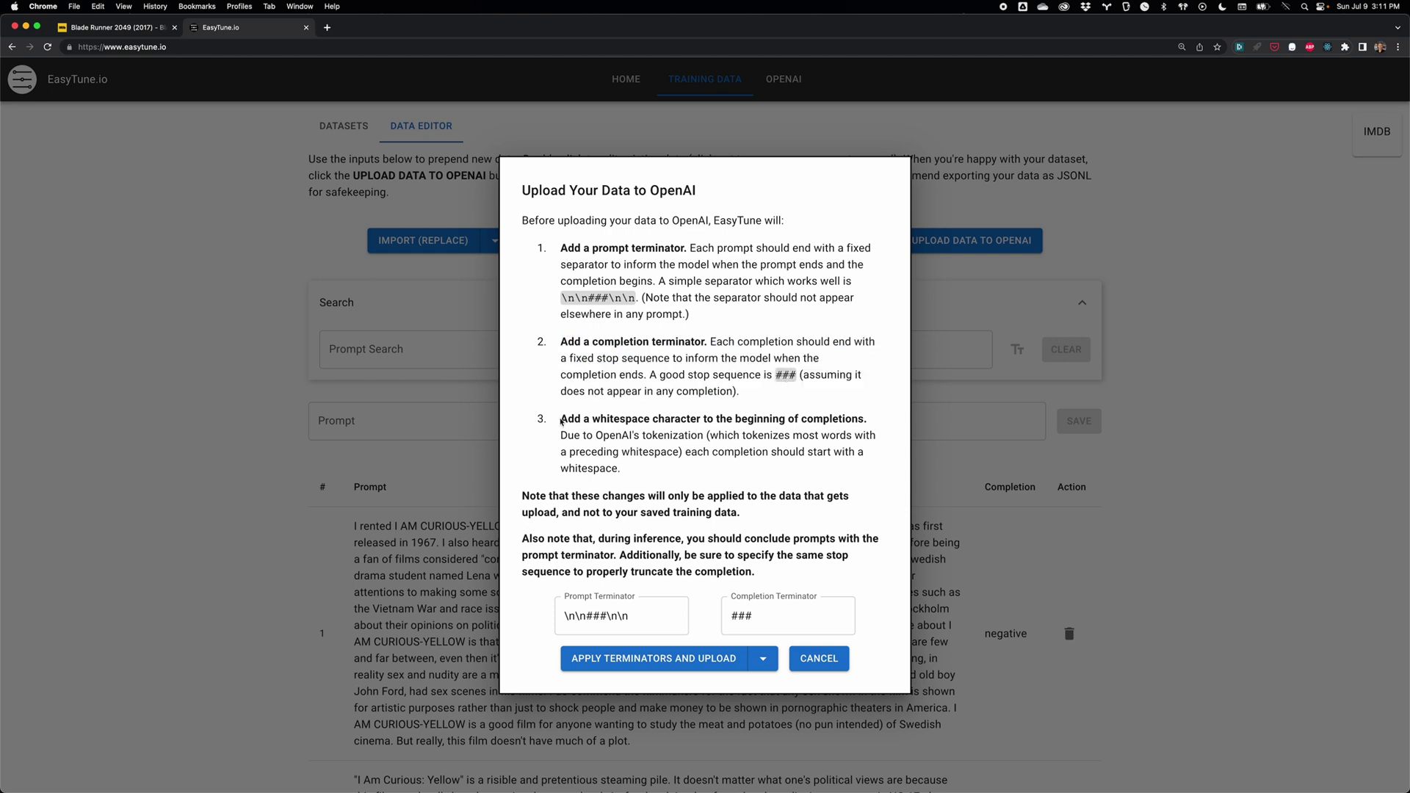
# Read the notes on leading whitespace and on changes applying only to the uploaded copy
pyautogui.moveTo(563, 420); pyautogui.dragTo(634, 471)
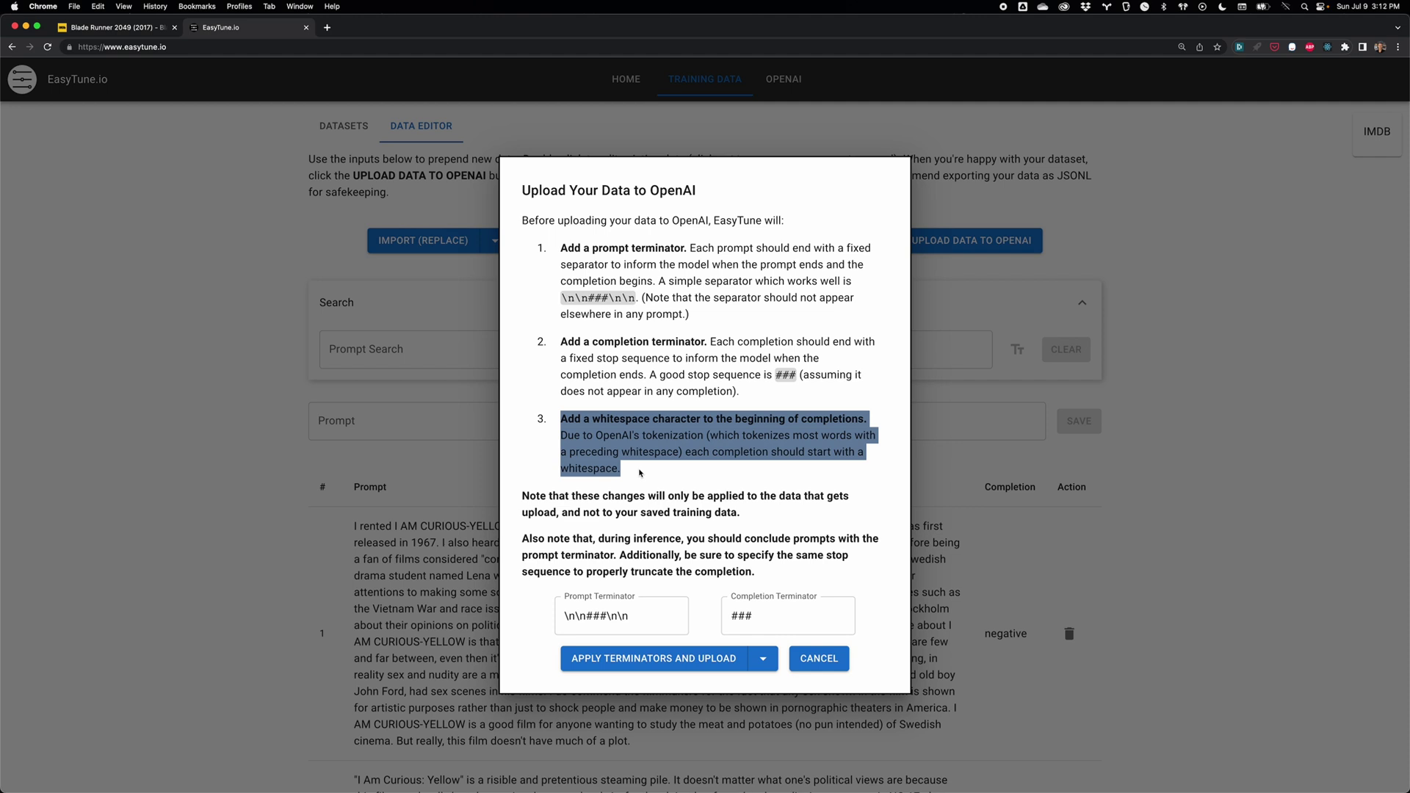
pyautogui.click(639, 473)
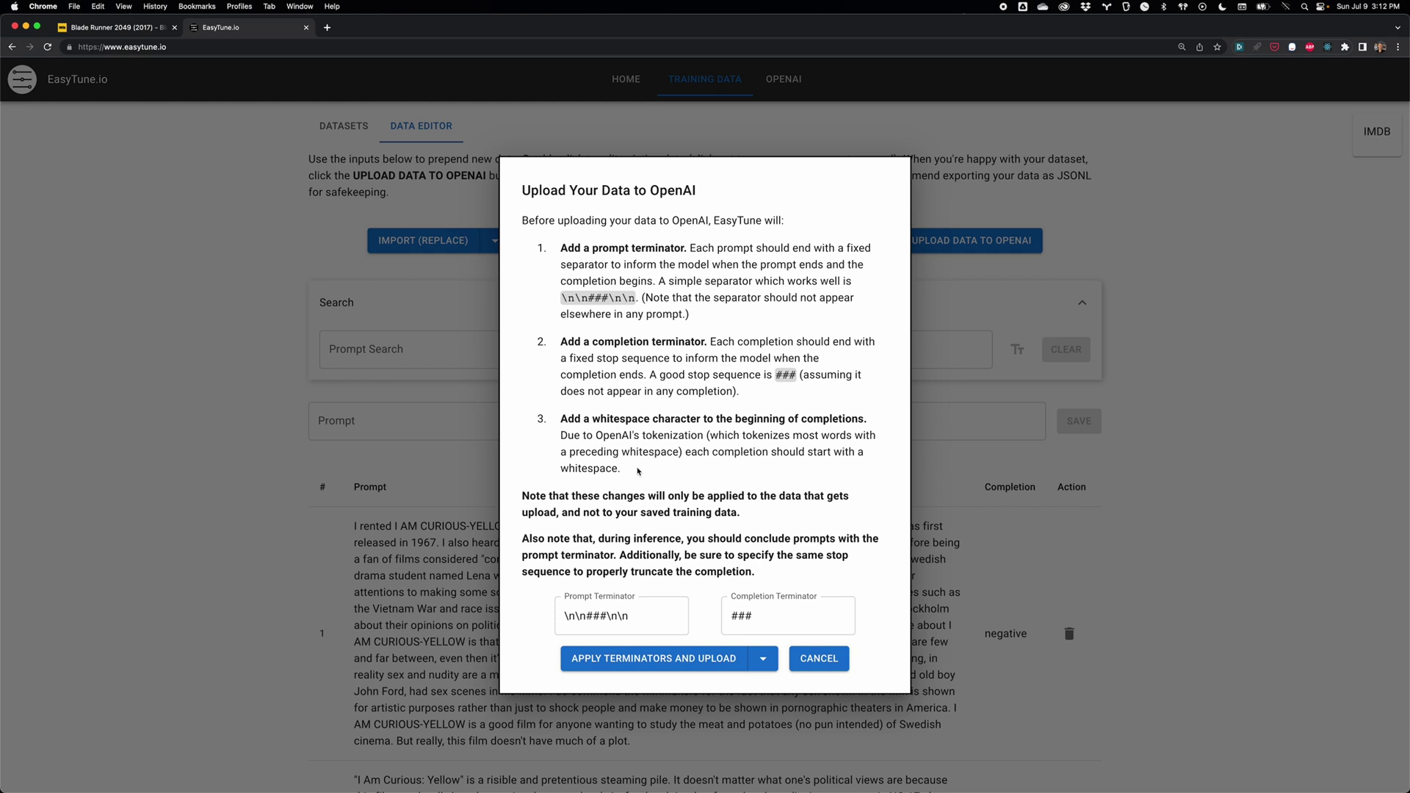
pyautogui.moveTo(523, 496); pyautogui.dragTo(743, 515)
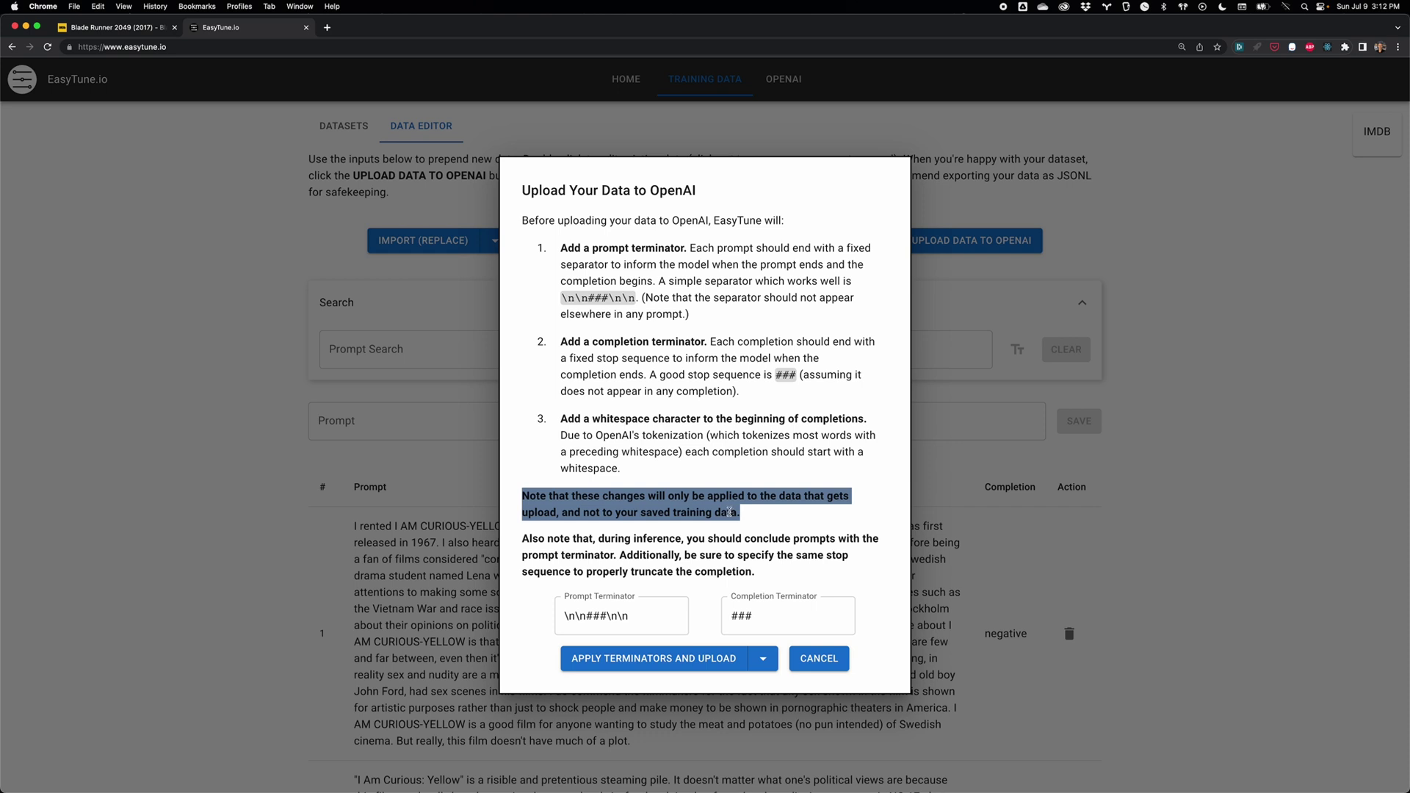
pyautogui.moveTo(582, 512); pyautogui.dragTo(735, 512)
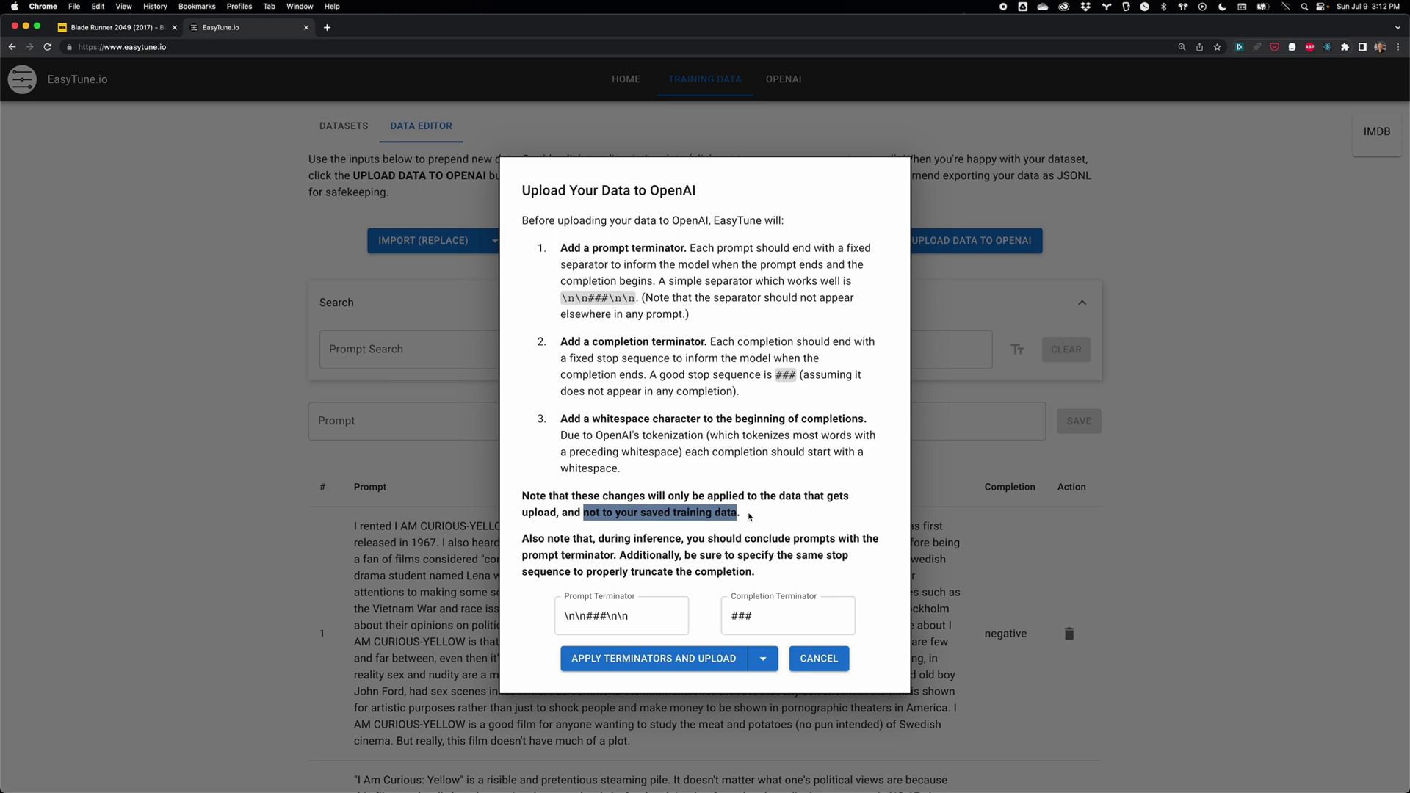
pyautogui.click(749, 515)
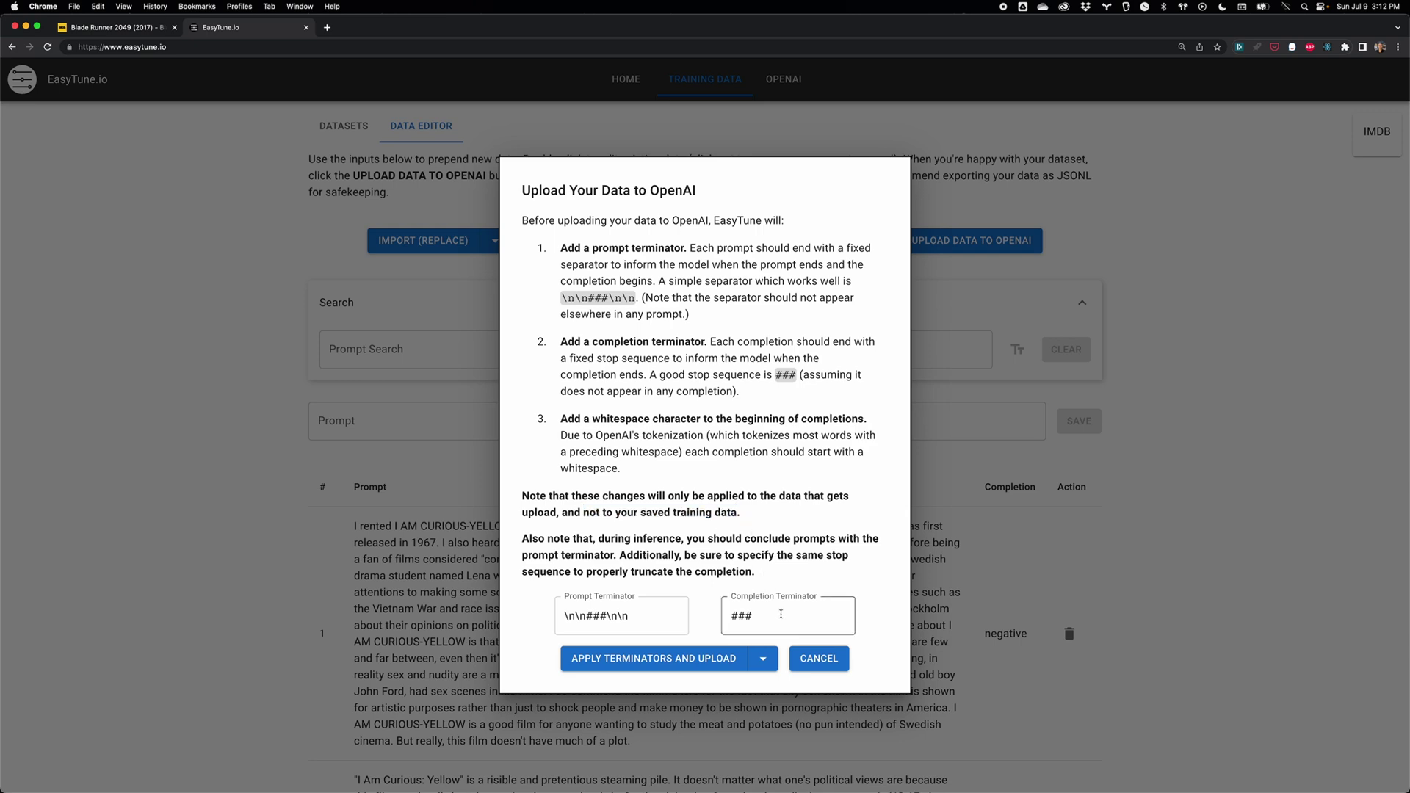
# Cancel the upload, view IMDB.jsonl among OpenAI files, find its ### separators, and close the preview
pyautogui.click(813, 658)
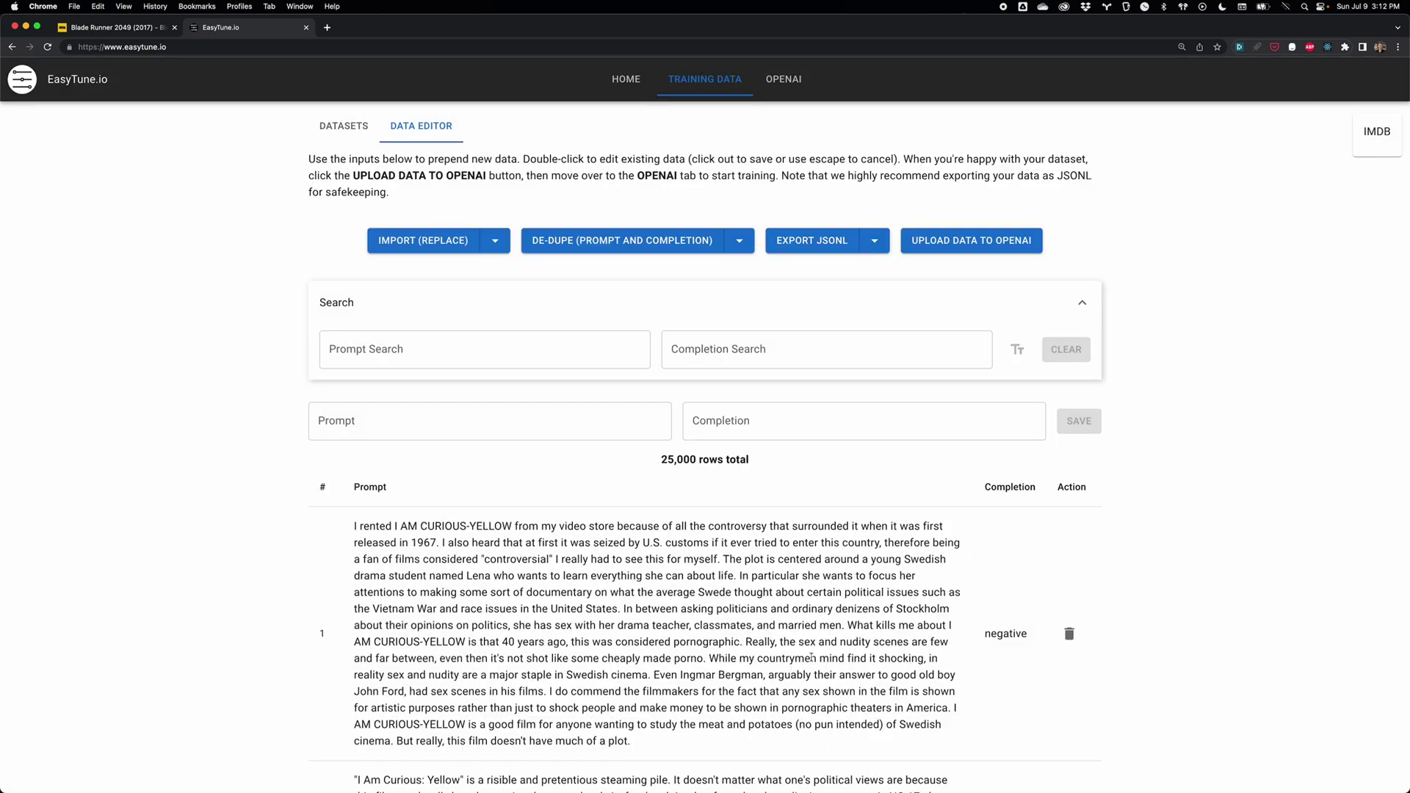
pyautogui.click(789, 86)
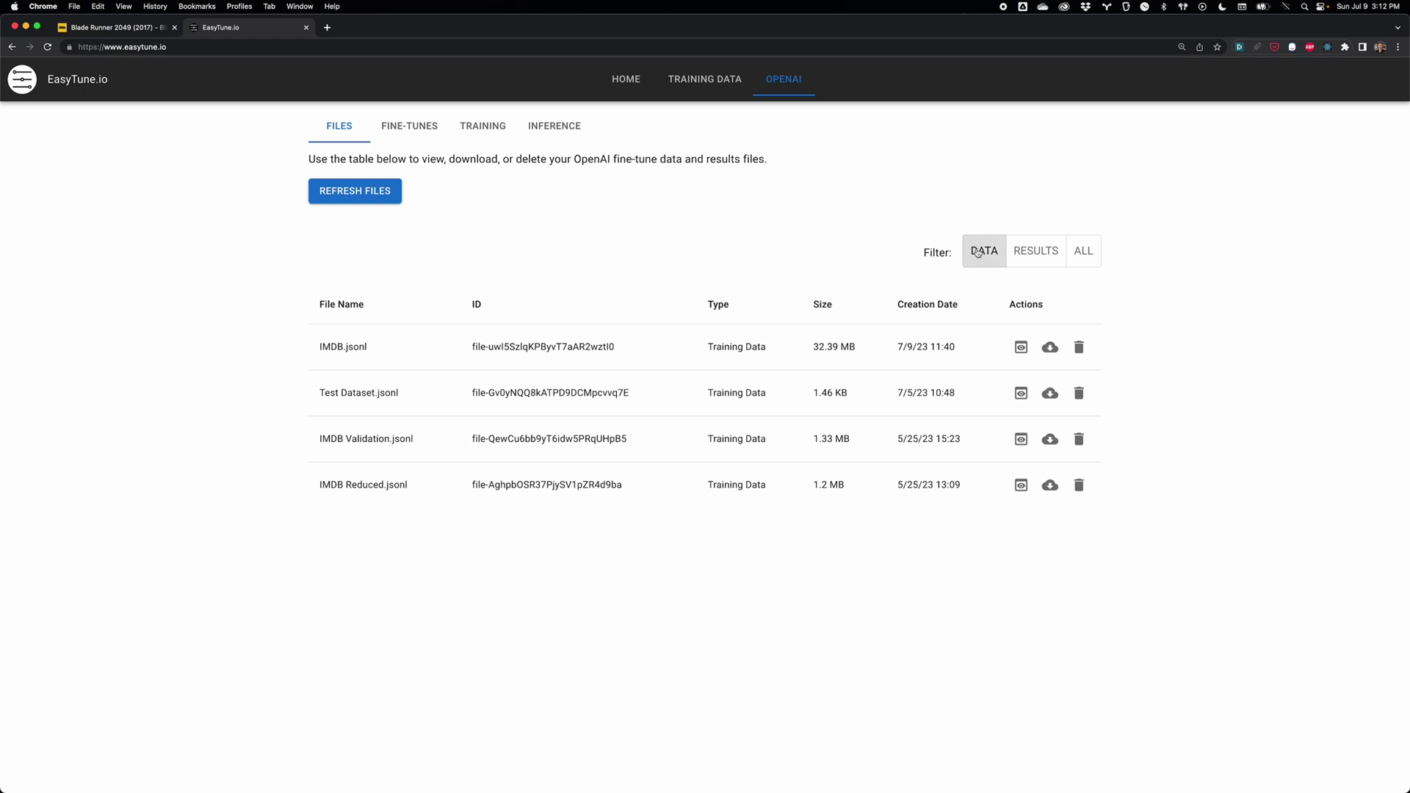
pyautogui.click(1022, 351)
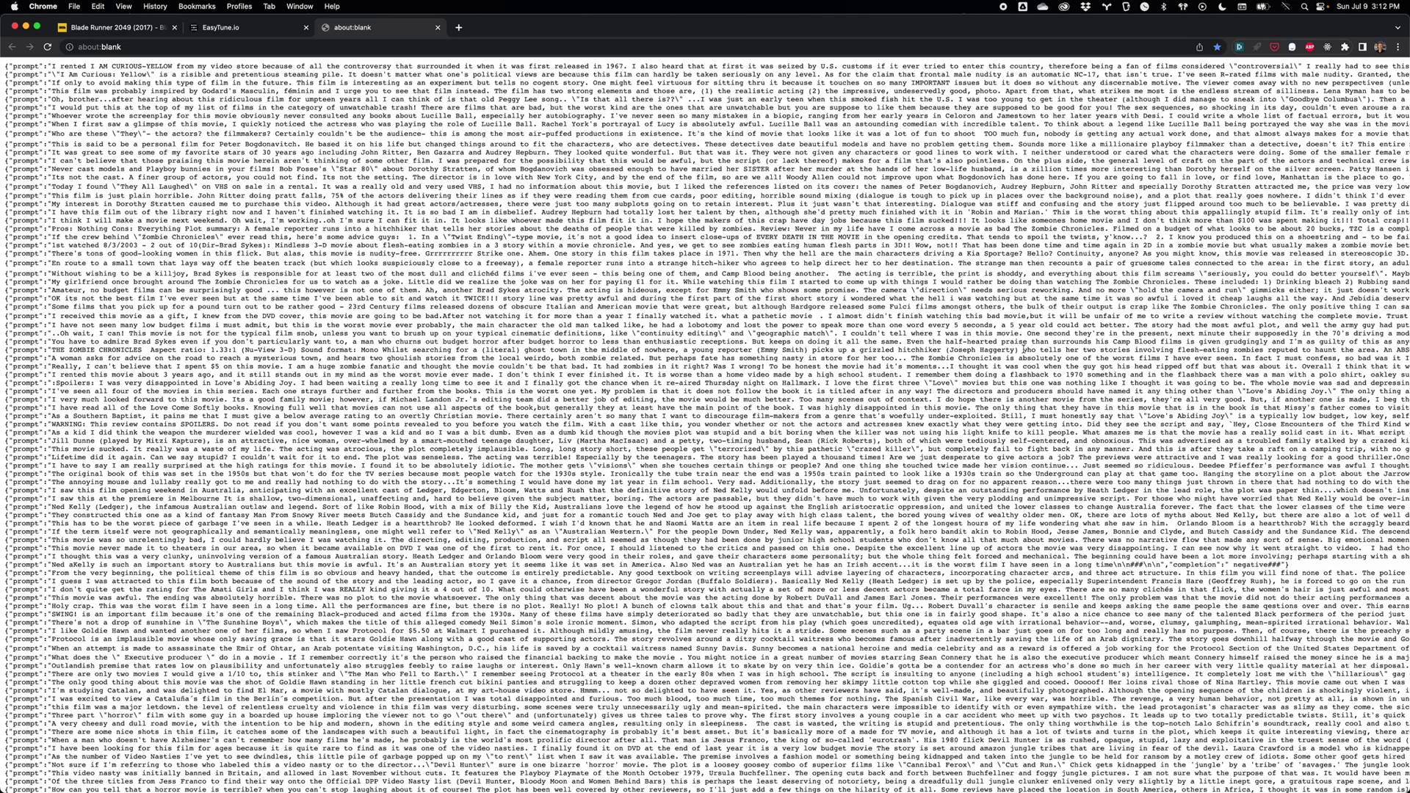
pyautogui.press('super+f')
pyautogui.write('###')
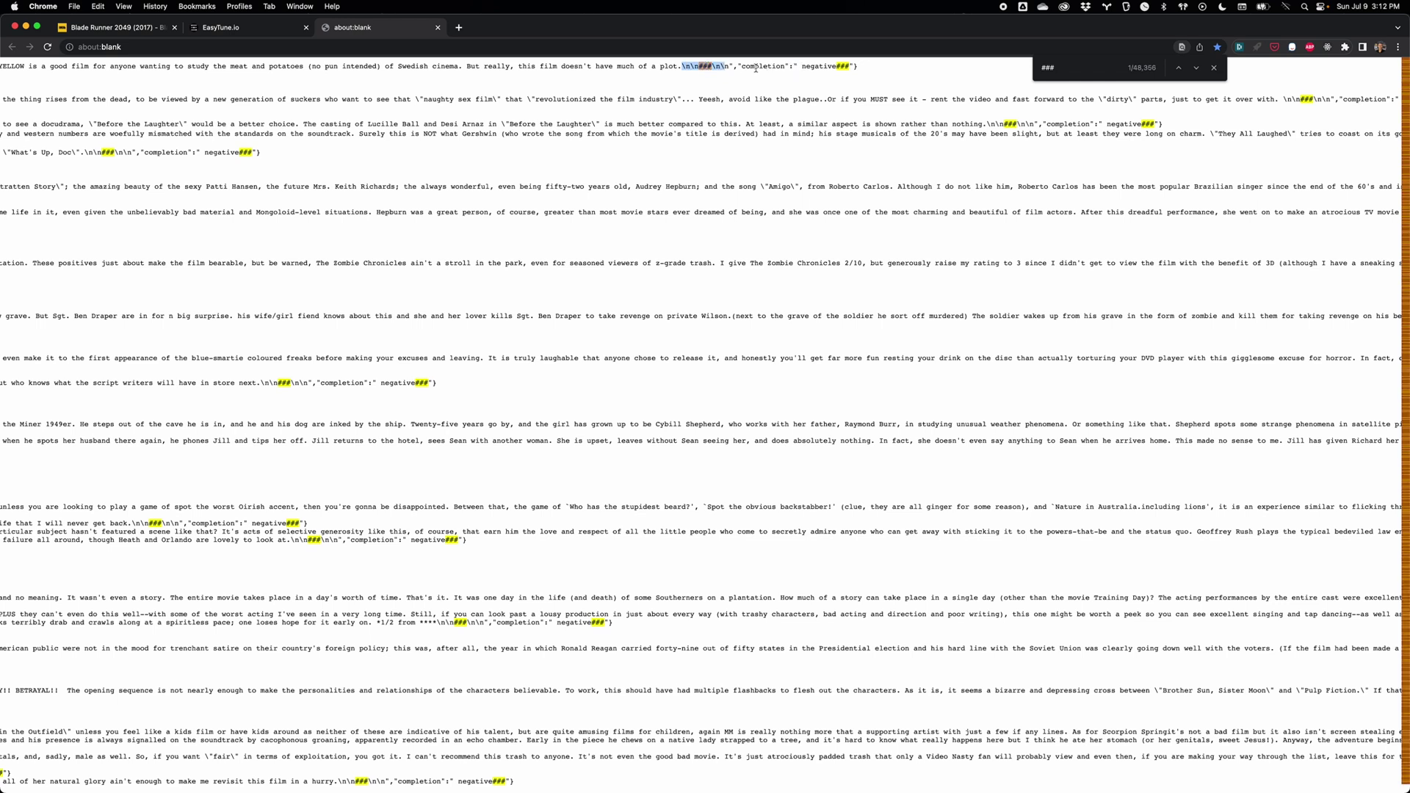
pyautogui.click(799, 67)
pyautogui.click(437, 26)
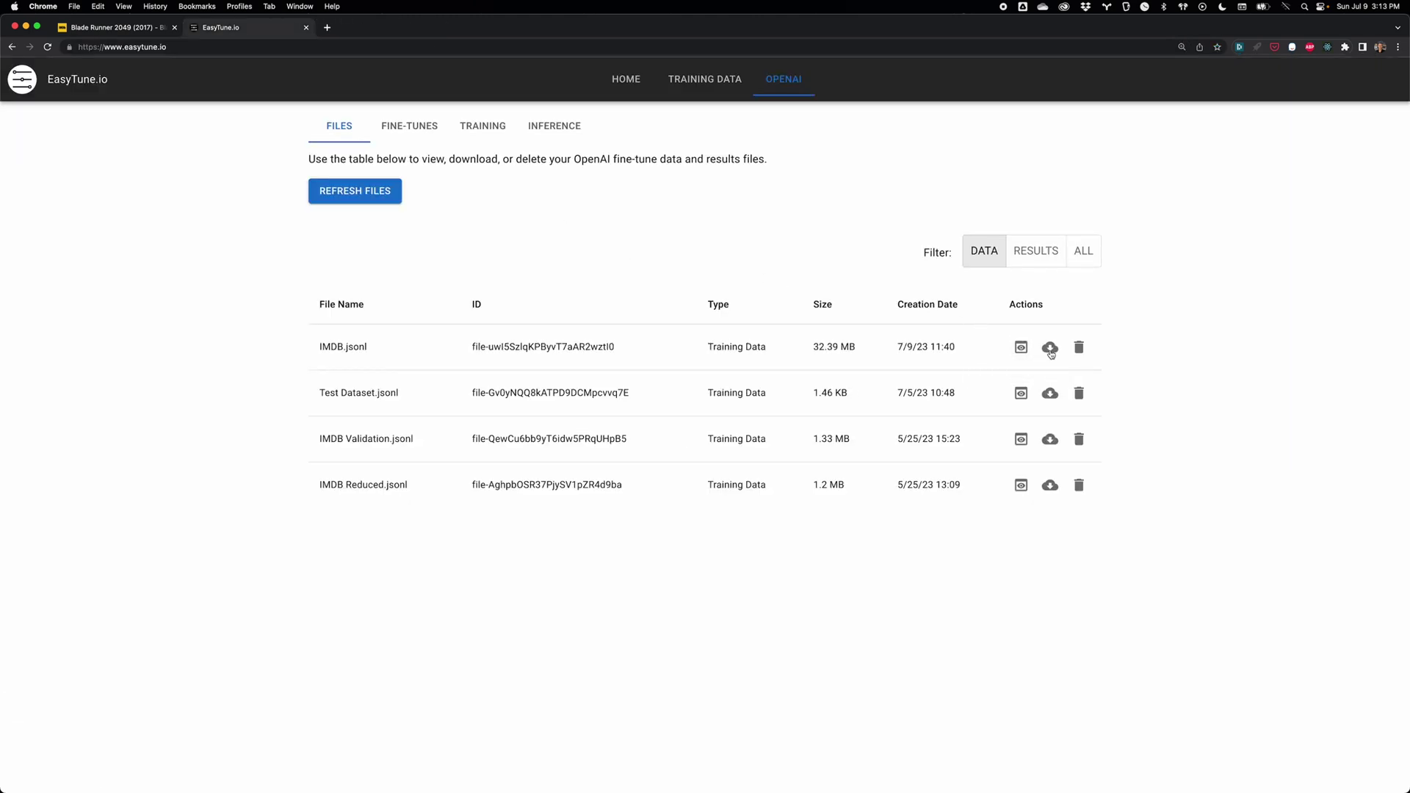
pyautogui.click(1050, 393)
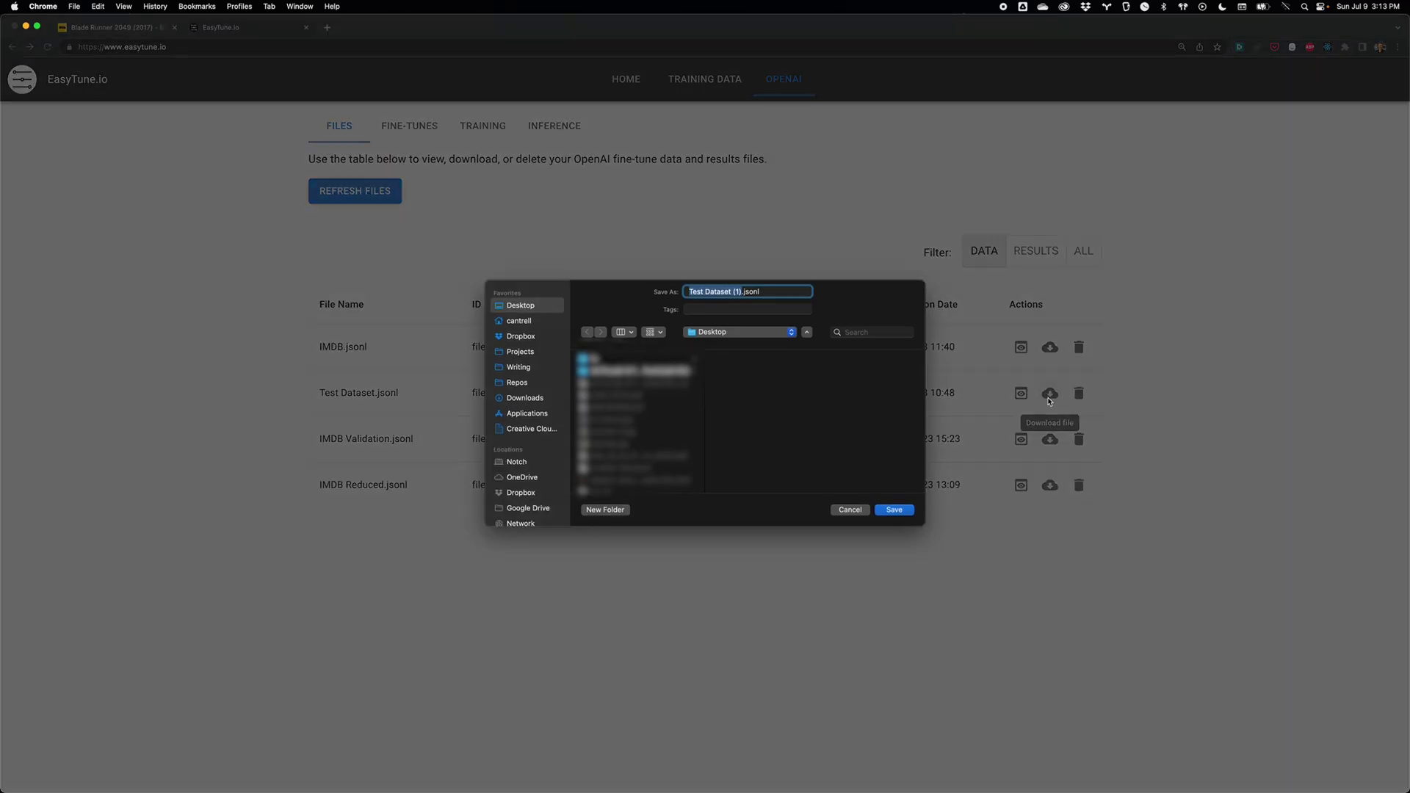
pyautogui.press('Return')
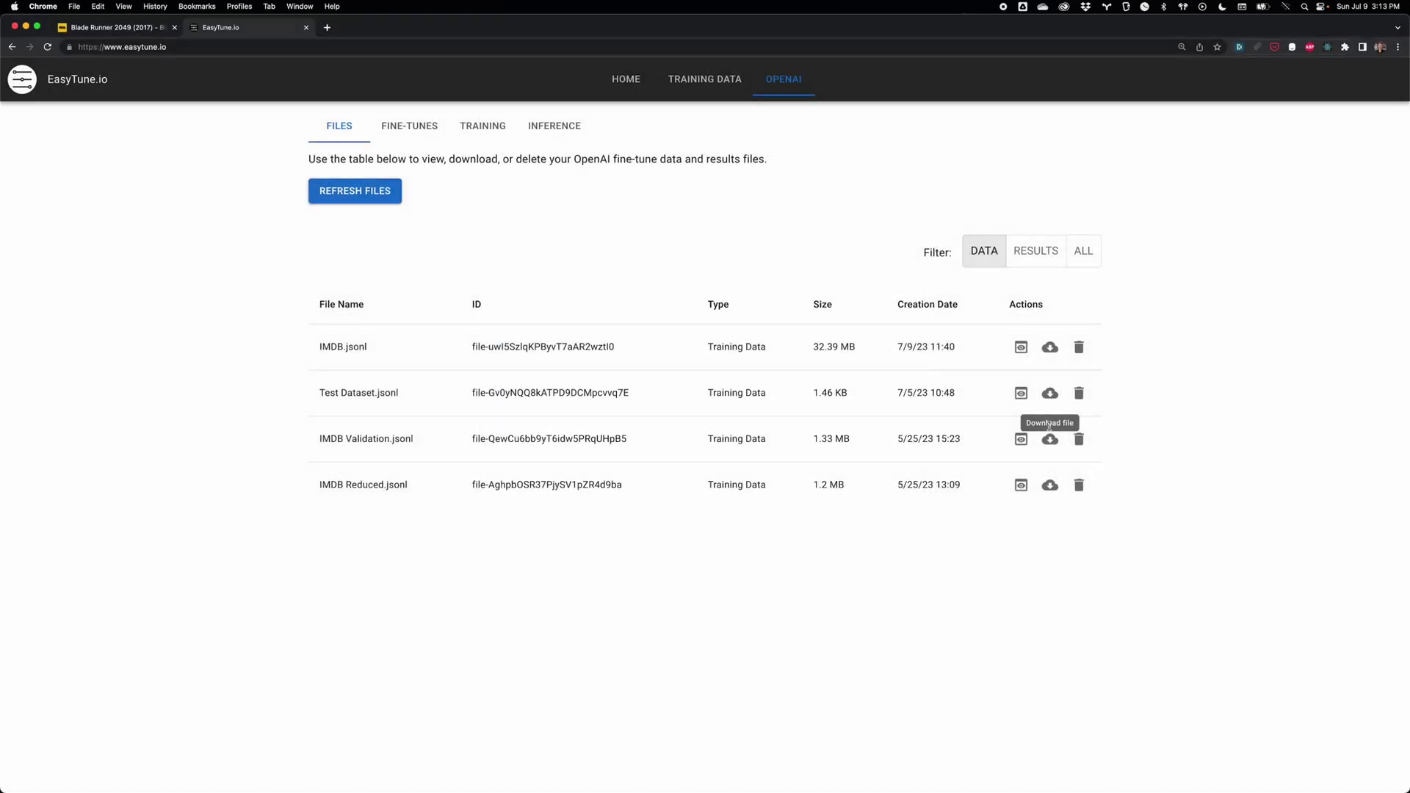
pyautogui.click(1049, 439)
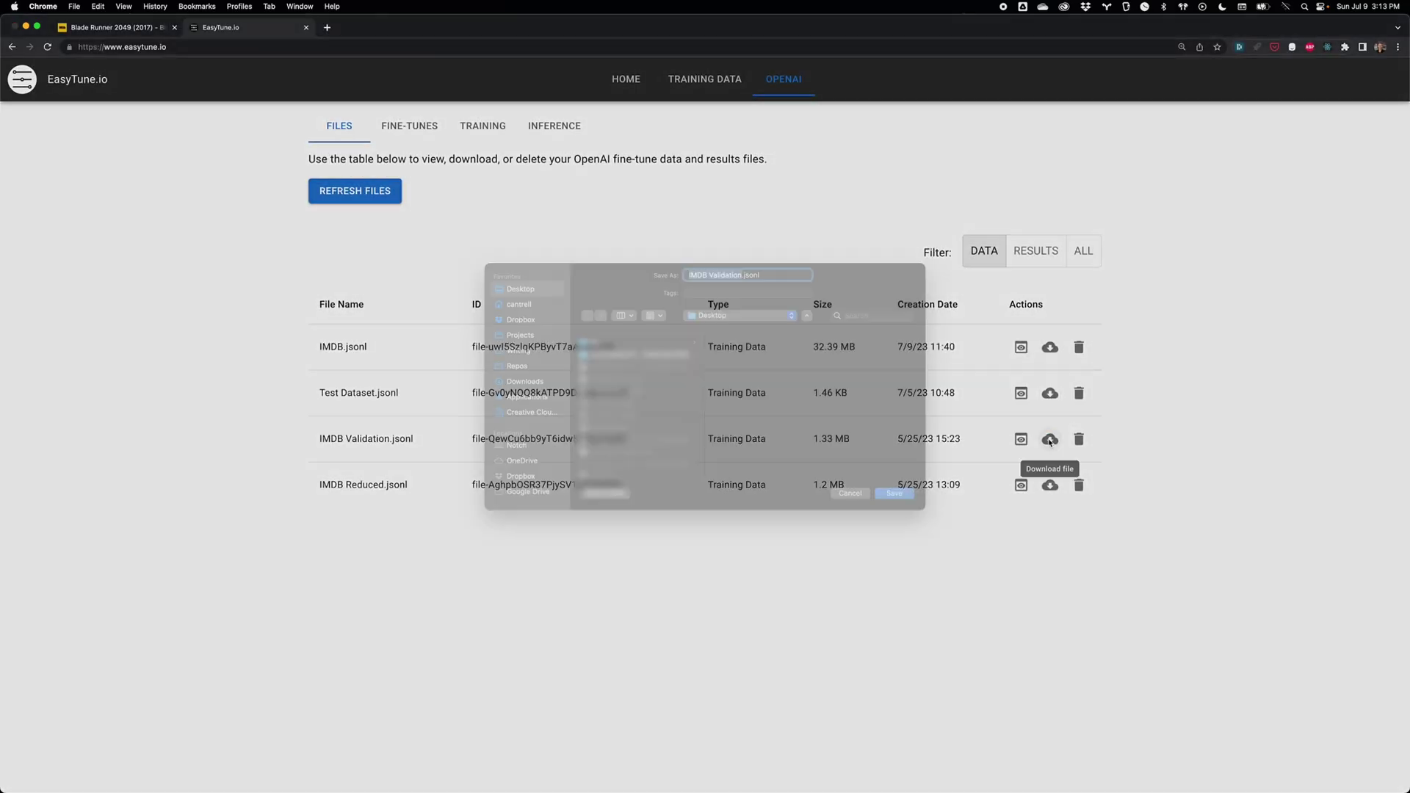
pyautogui.press('Return')
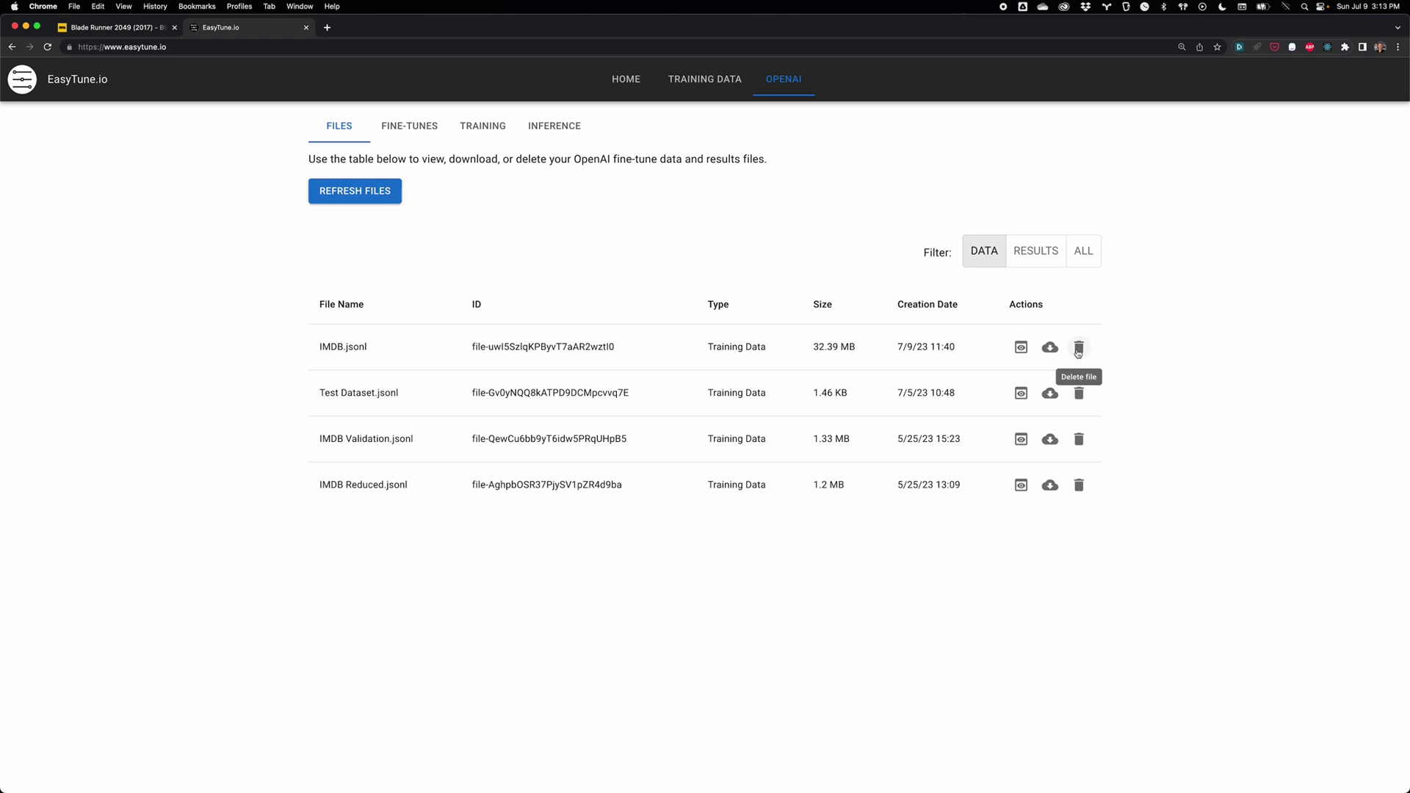
pyautogui.click(1079, 349)
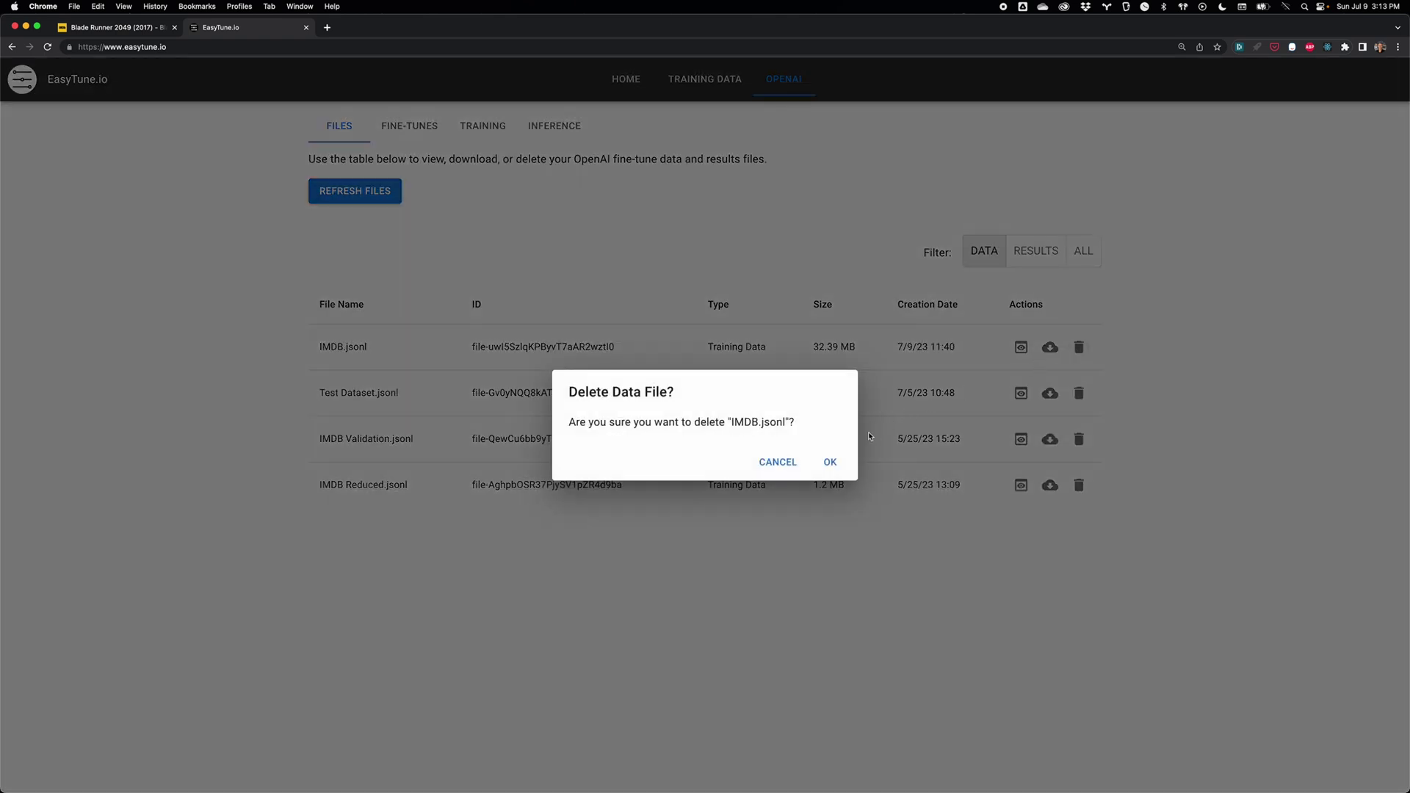
pyautogui.click(780, 464)
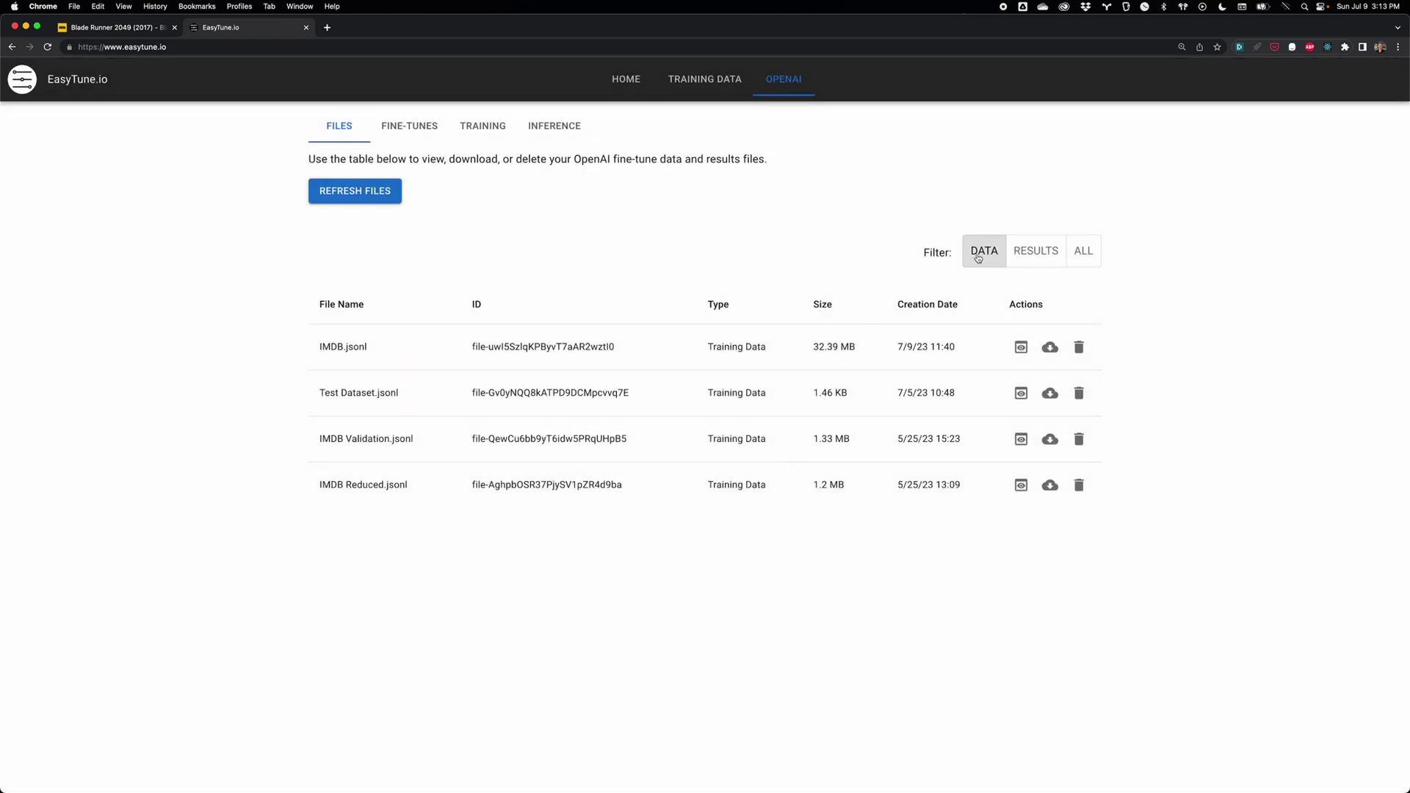
# Filter files to RESULTS, view the newest compiled_results.csv, close it, and open Fine-tunes
pyautogui.click(1023, 253)
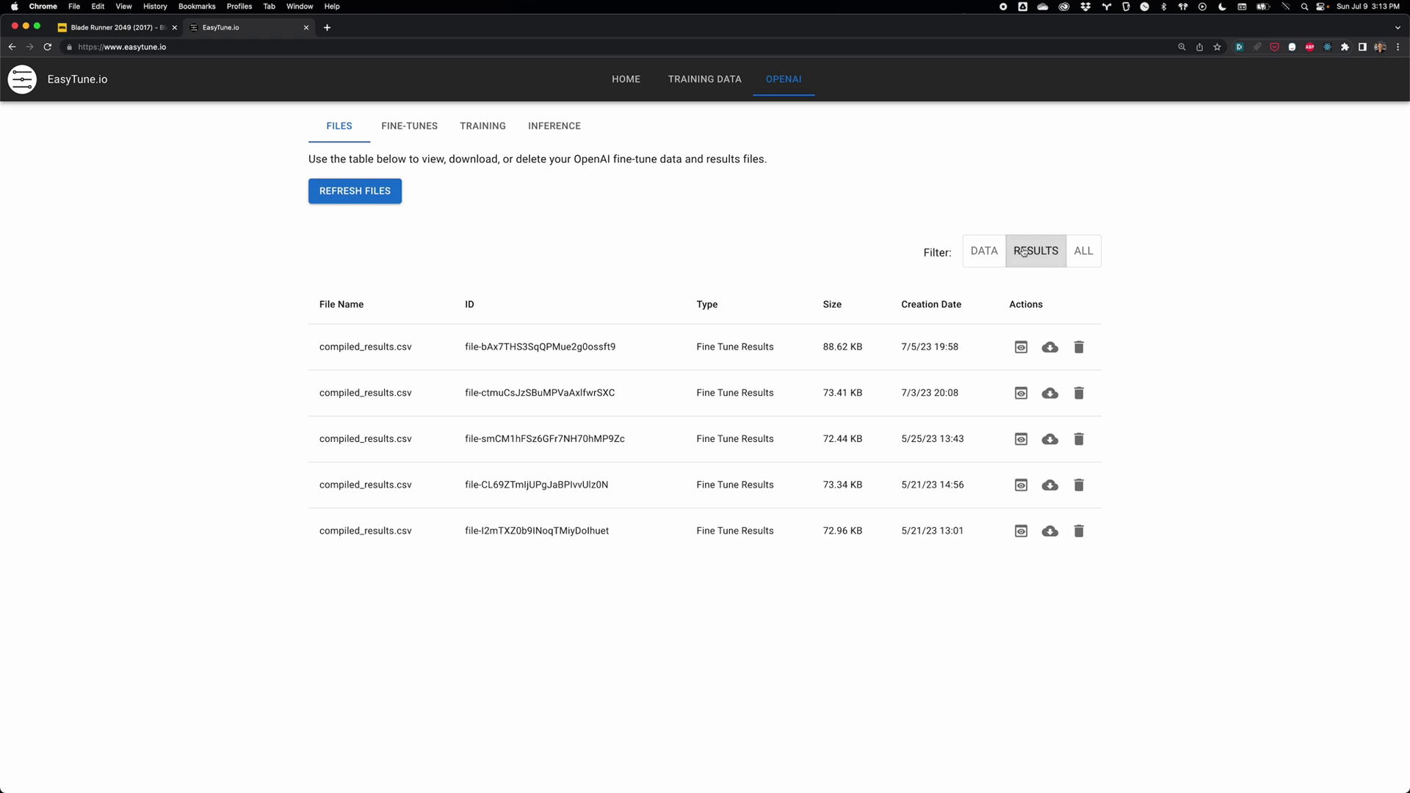
pyautogui.click(1021, 346)
pyautogui.scroll(-10, 818, 346)
pyautogui.scroll(-10, 799, 343)
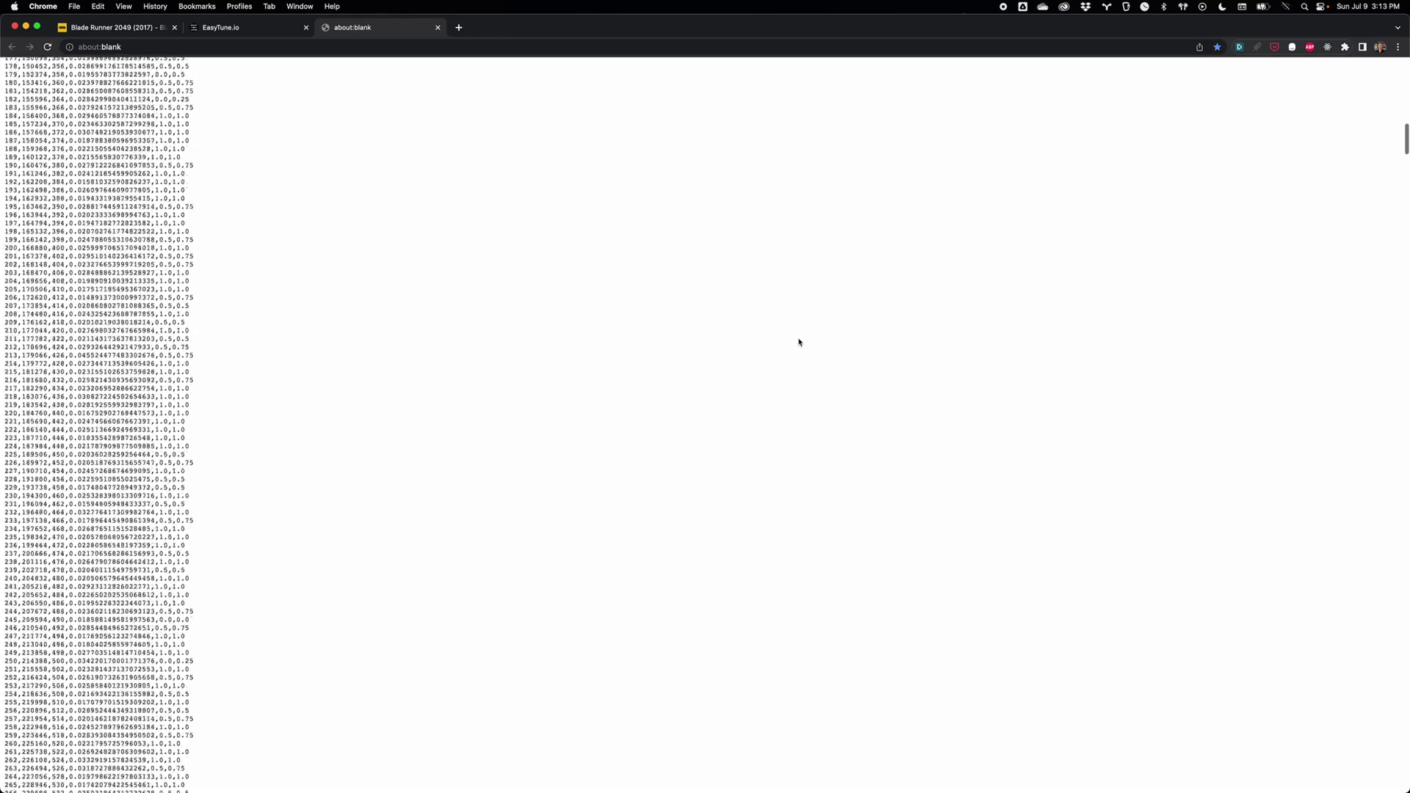
pyautogui.scroll(-10, 799, 343)
pyautogui.scroll(-10, 798, 342)
pyautogui.scroll(-10, 799, 342)
pyautogui.scroll(-5, 799, 341)
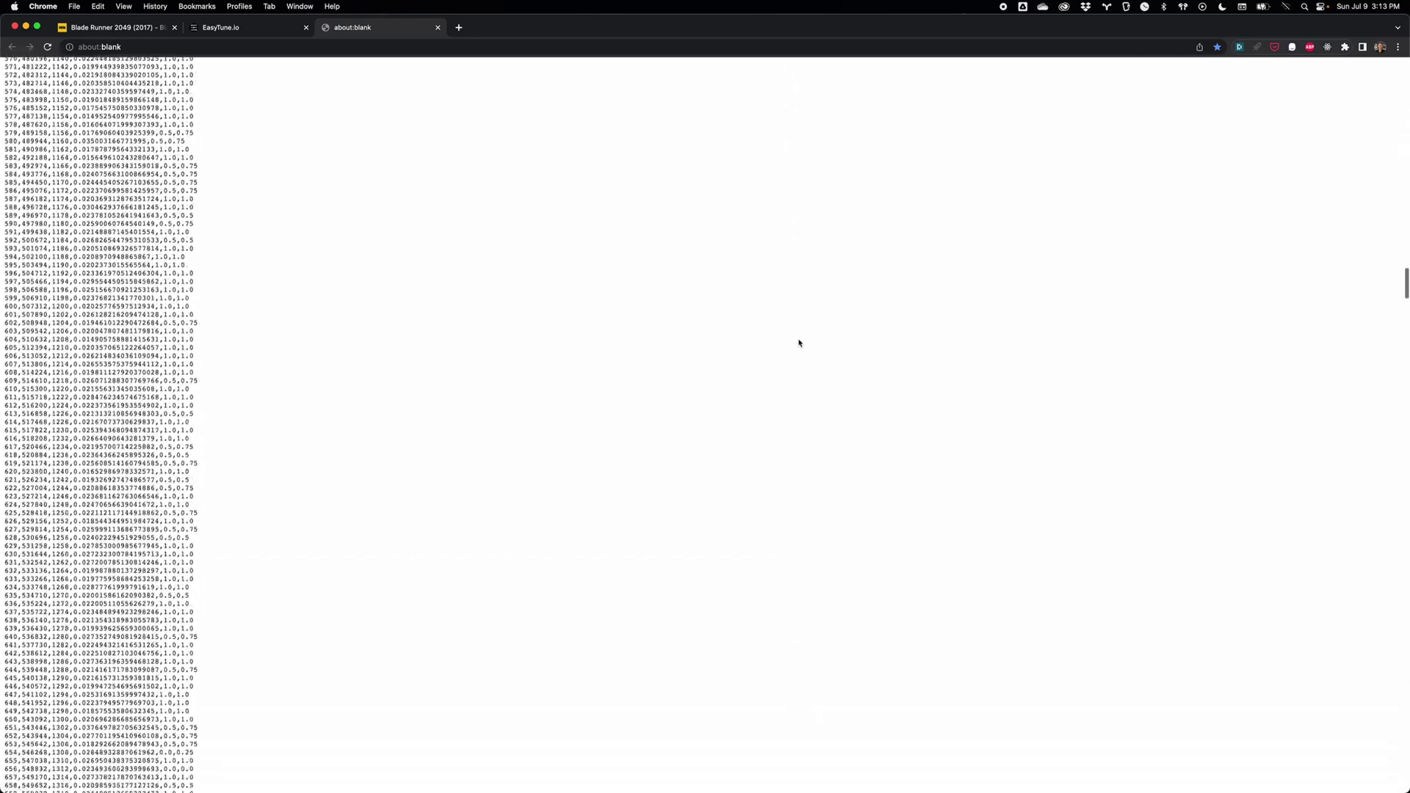
pyautogui.scroll(10, 799, 342)
pyautogui.scroll(10, 798, 343)
pyautogui.scroll(10, 798, 343)
pyautogui.scroll(10, 798, 342)
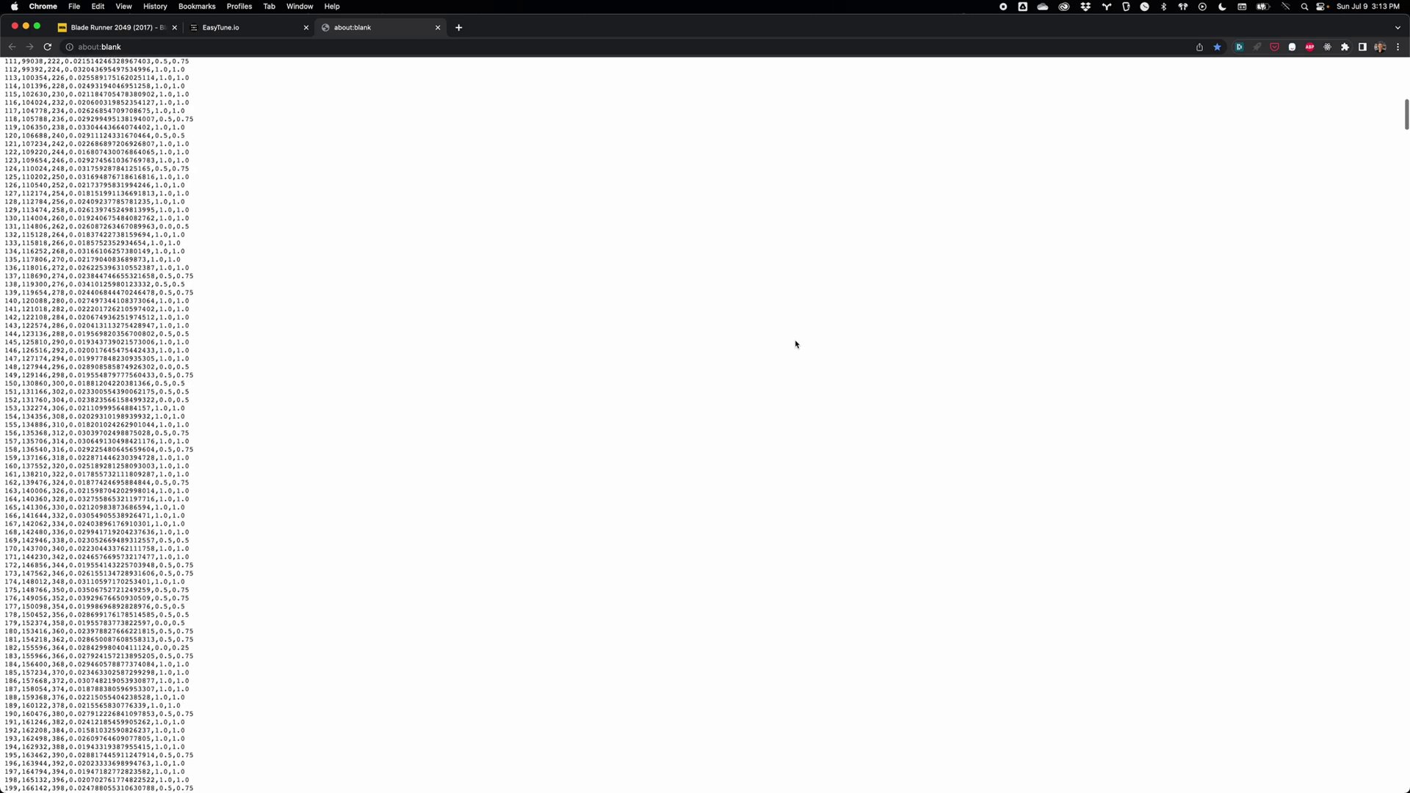
pyautogui.scroll(10, 797, 345)
pyautogui.scroll(5, 796, 345)
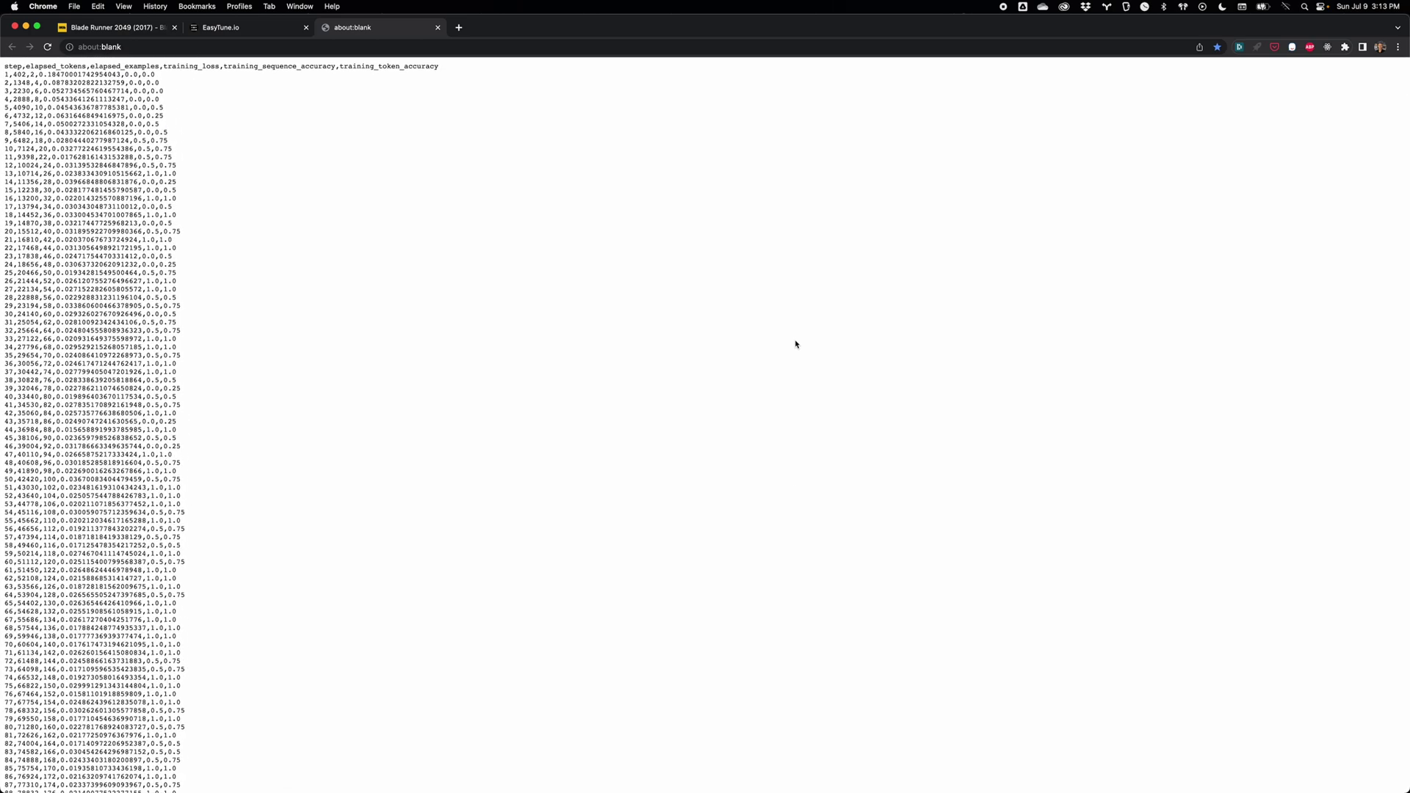
pyautogui.press('super+w')
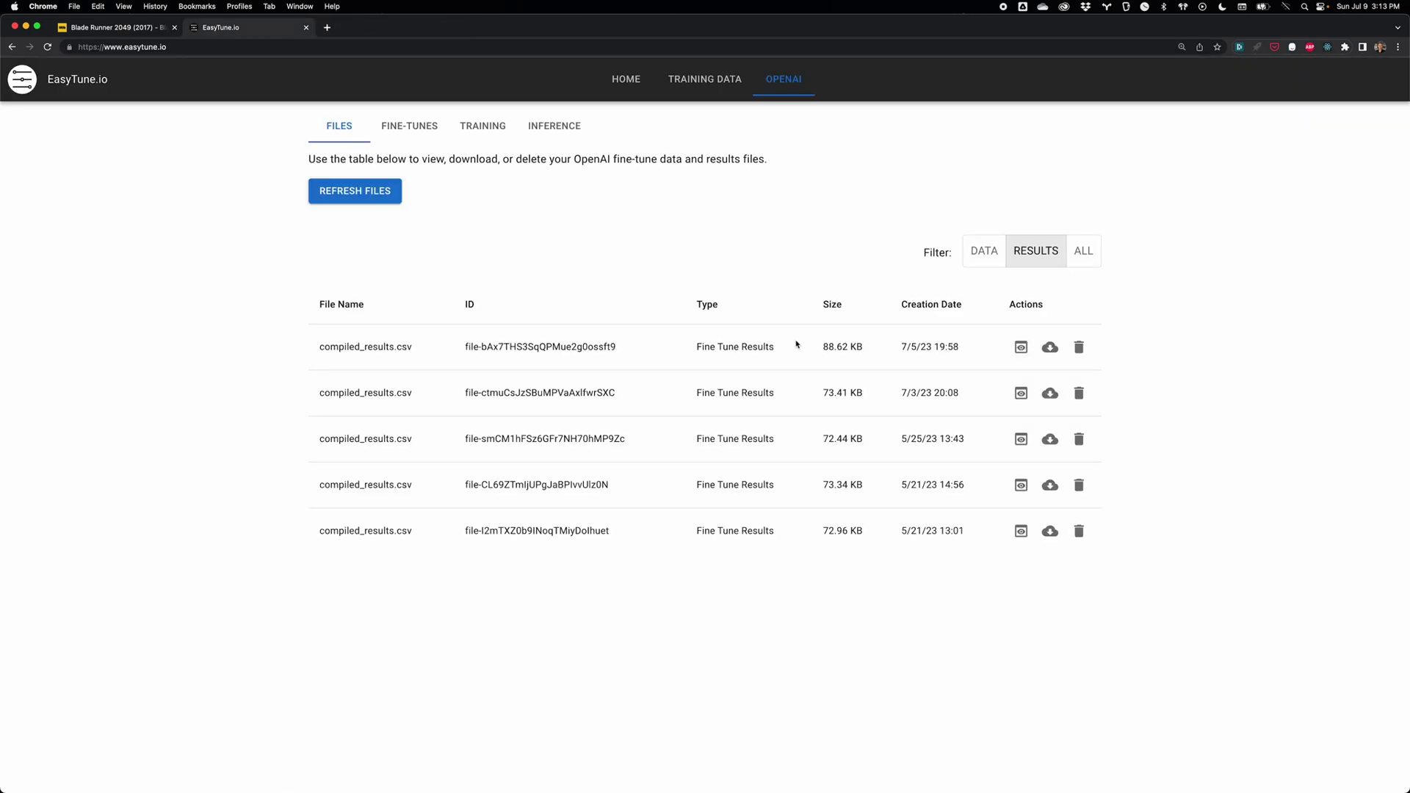
pyautogui.click(408, 128)
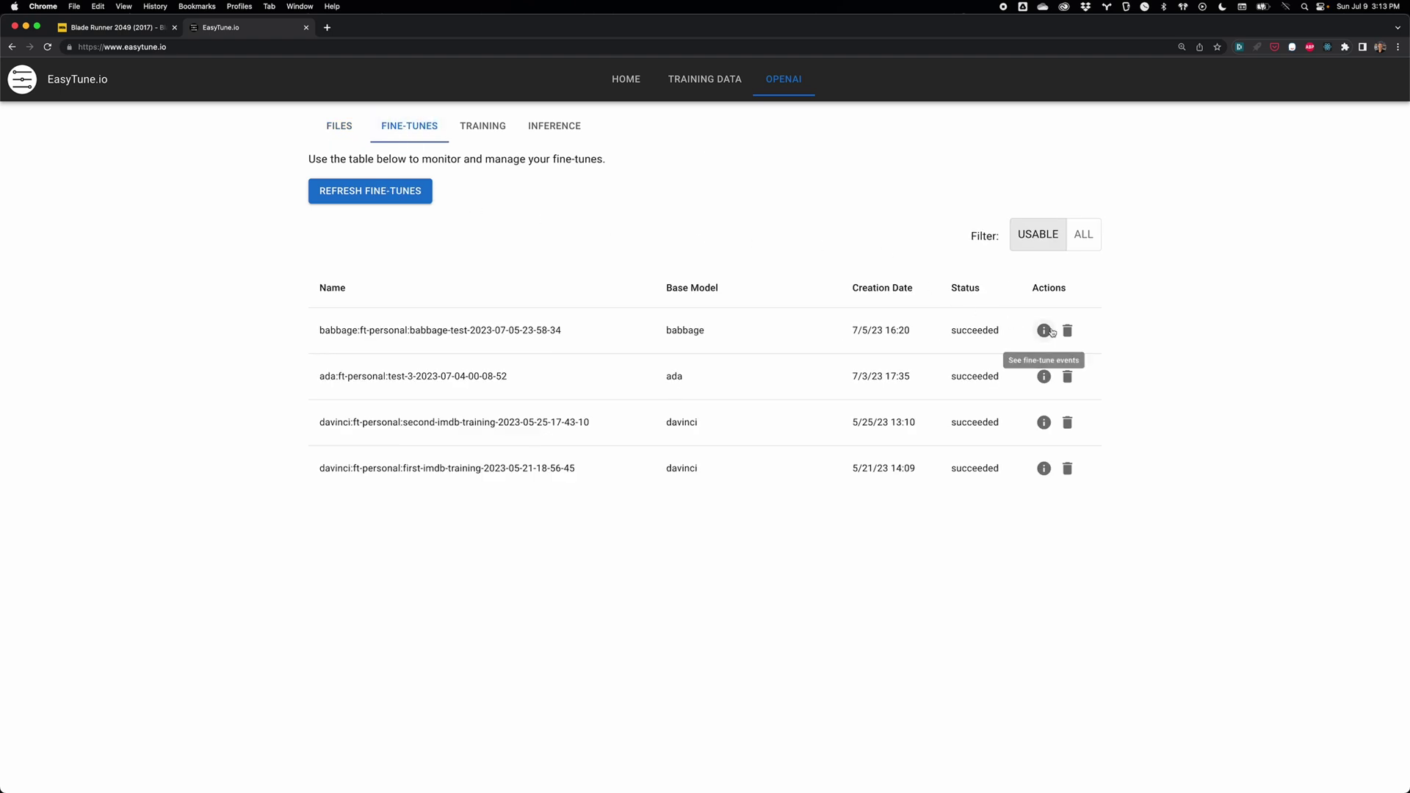
# Check the babbage fine-tune's event history, then back out of deleting it
pyautogui.click(1043, 329)
pyautogui.scroll(-5, 680, 338)
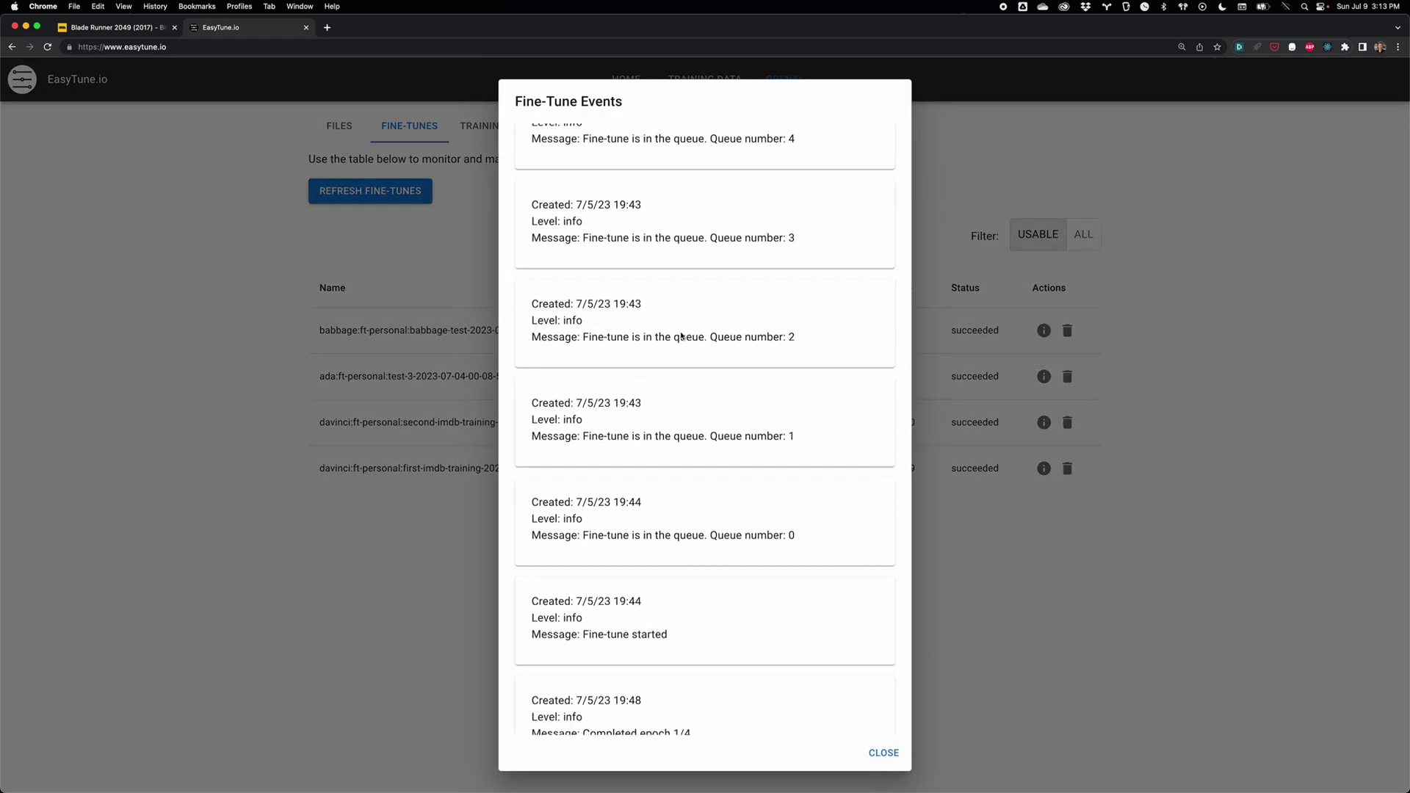
pyautogui.scroll(-3, 680, 337)
pyautogui.scroll(-3, 682, 335)
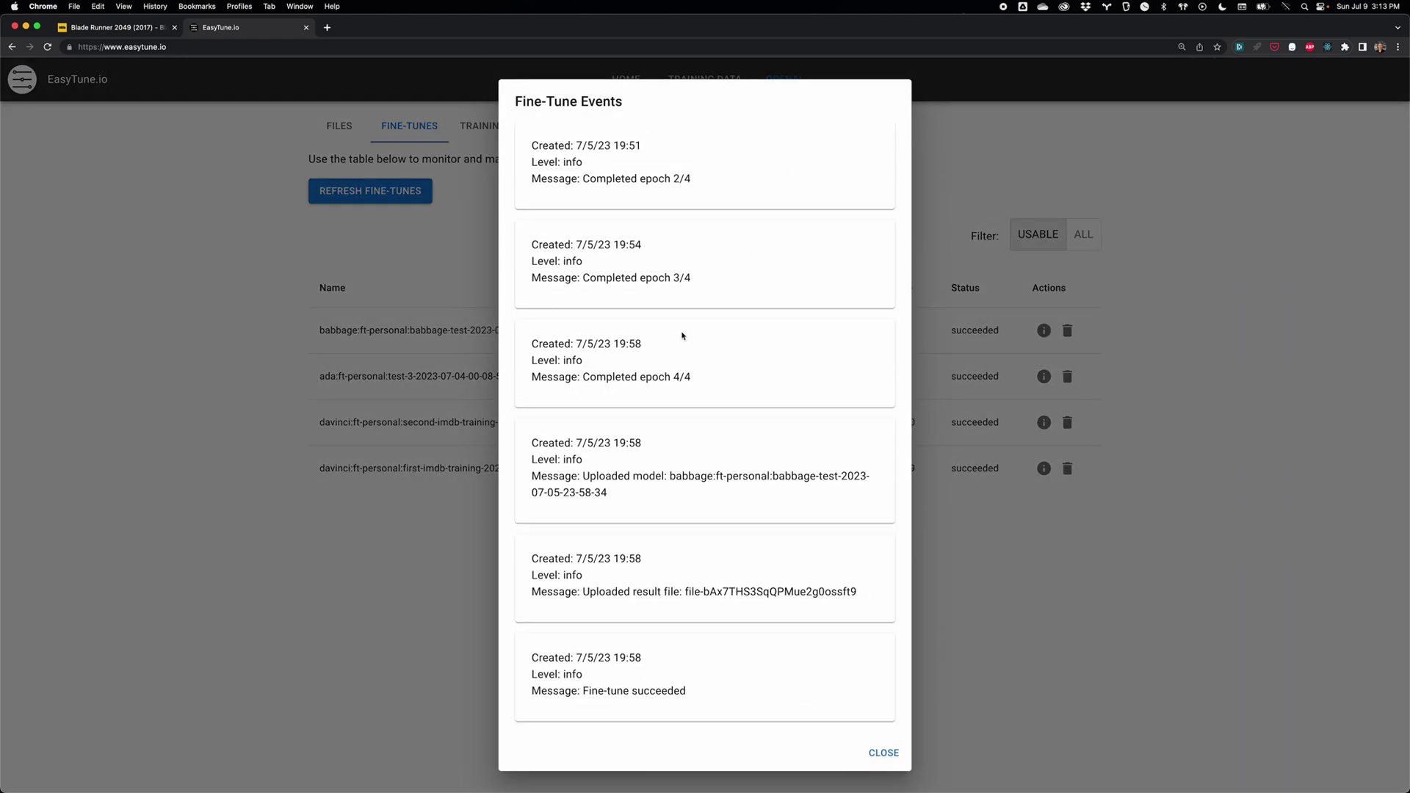
pyautogui.press('Escape')
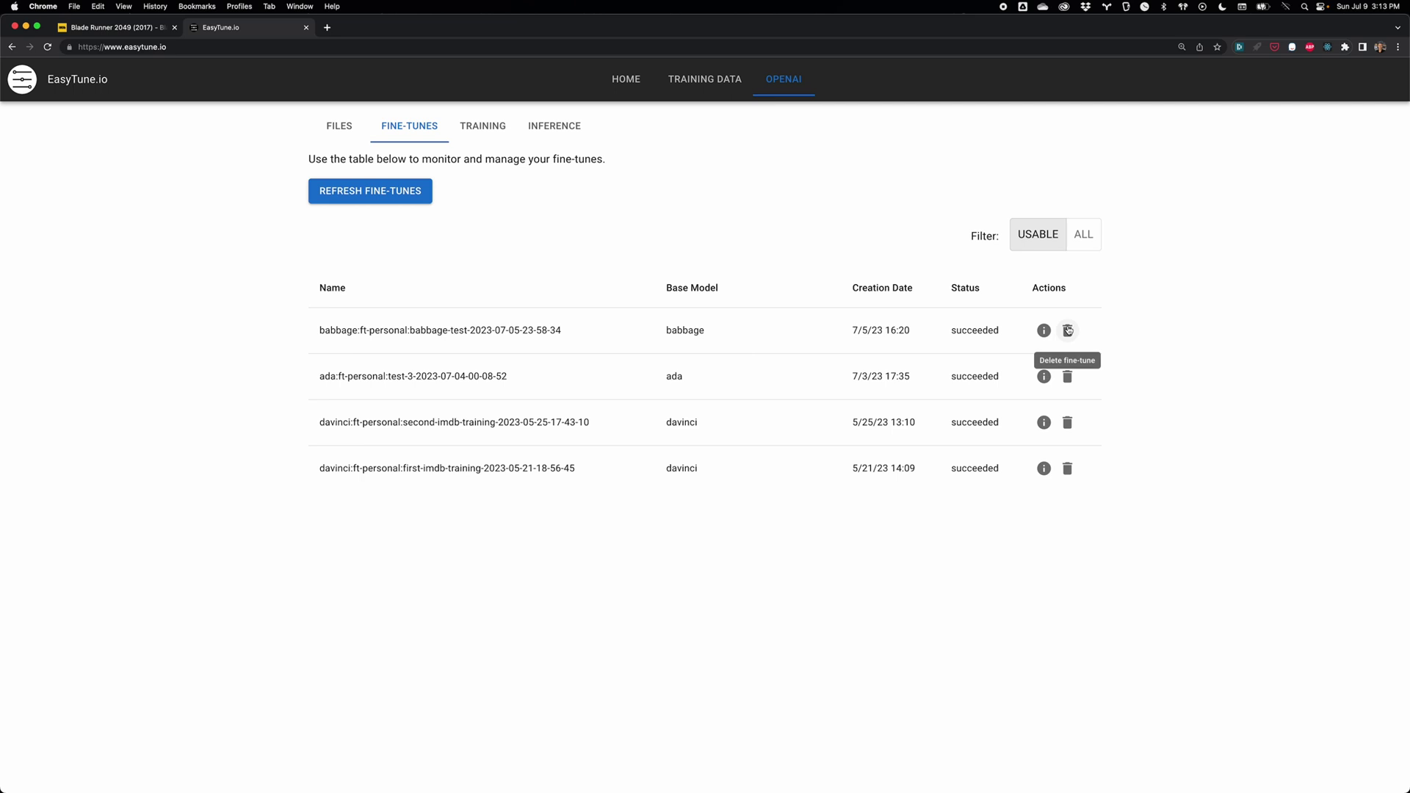
pyautogui.click(1066, 330)
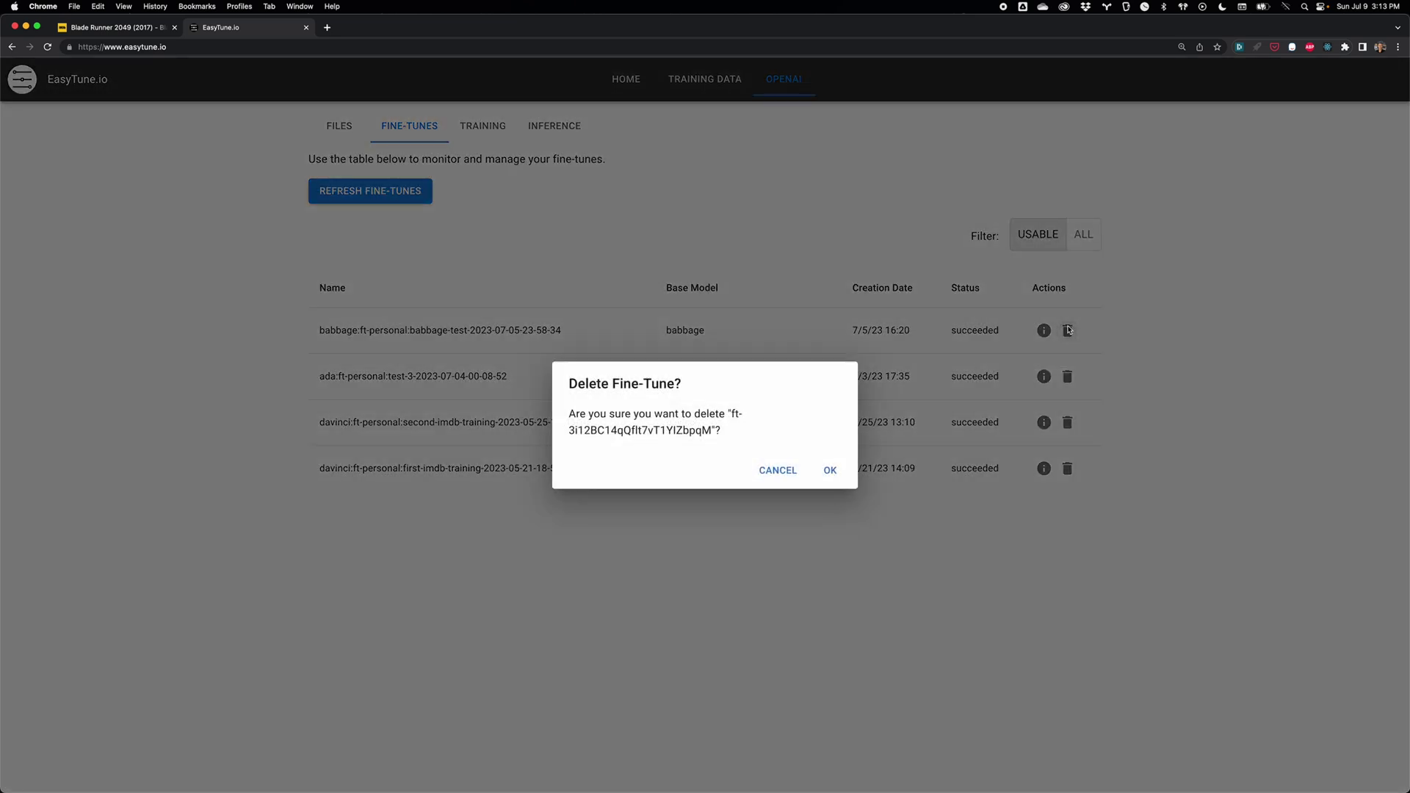
pyautogui.click(778, 471)
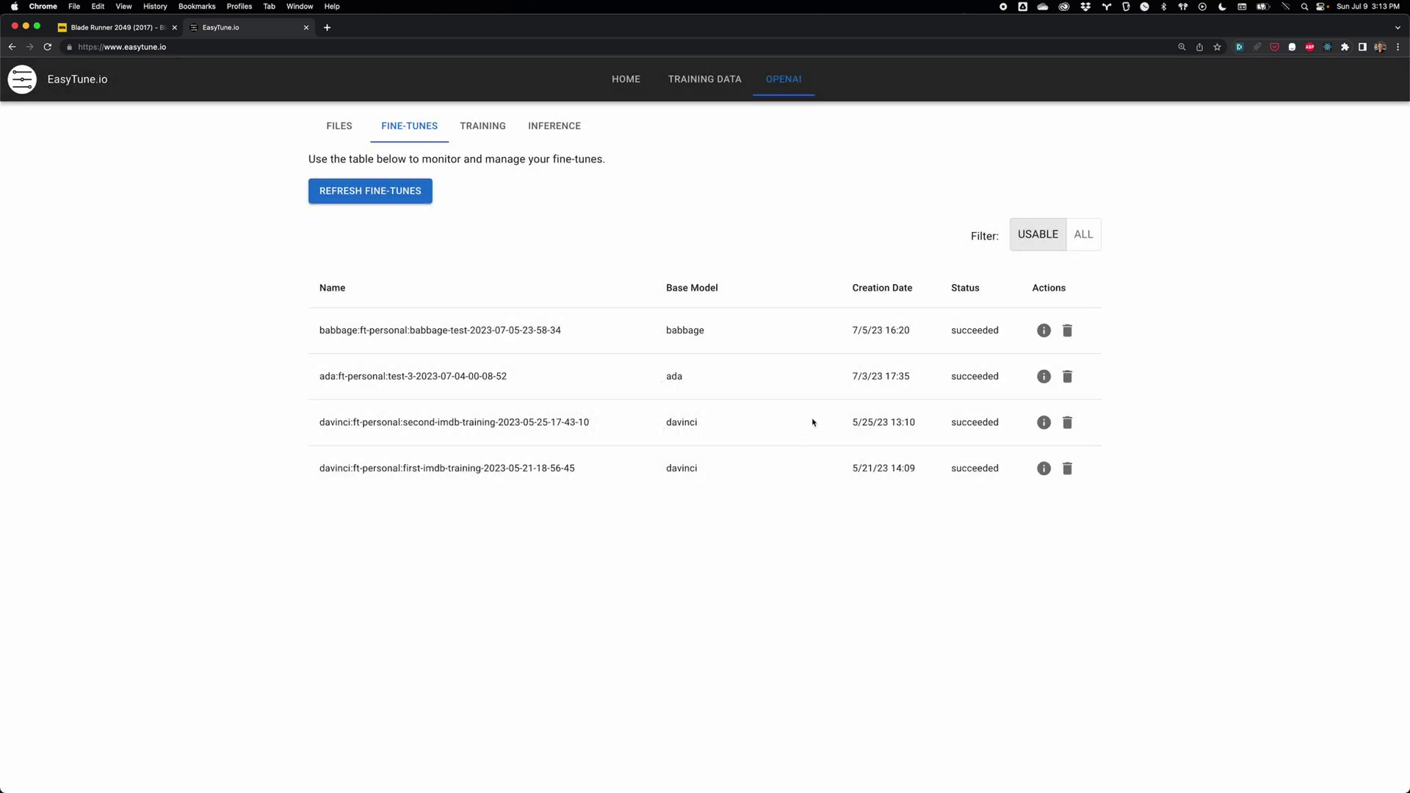
# Filter the fine-tunes table to ALL jobs and inspect a cancelled status
pyautogui.click(1084, 234)
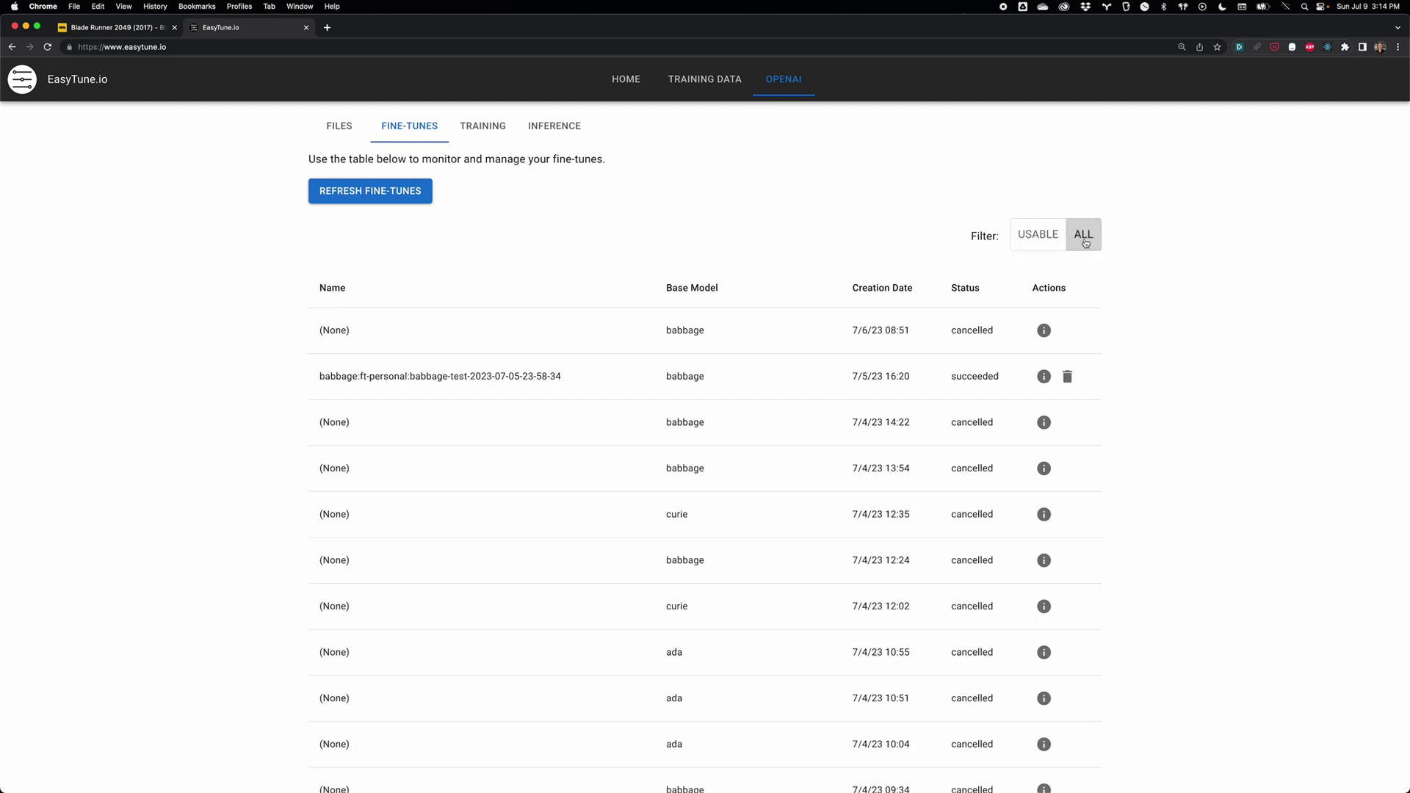
pyautogui.scroll(-5, 845, 434)
pyautogui.scroll(-1, 847, 434)
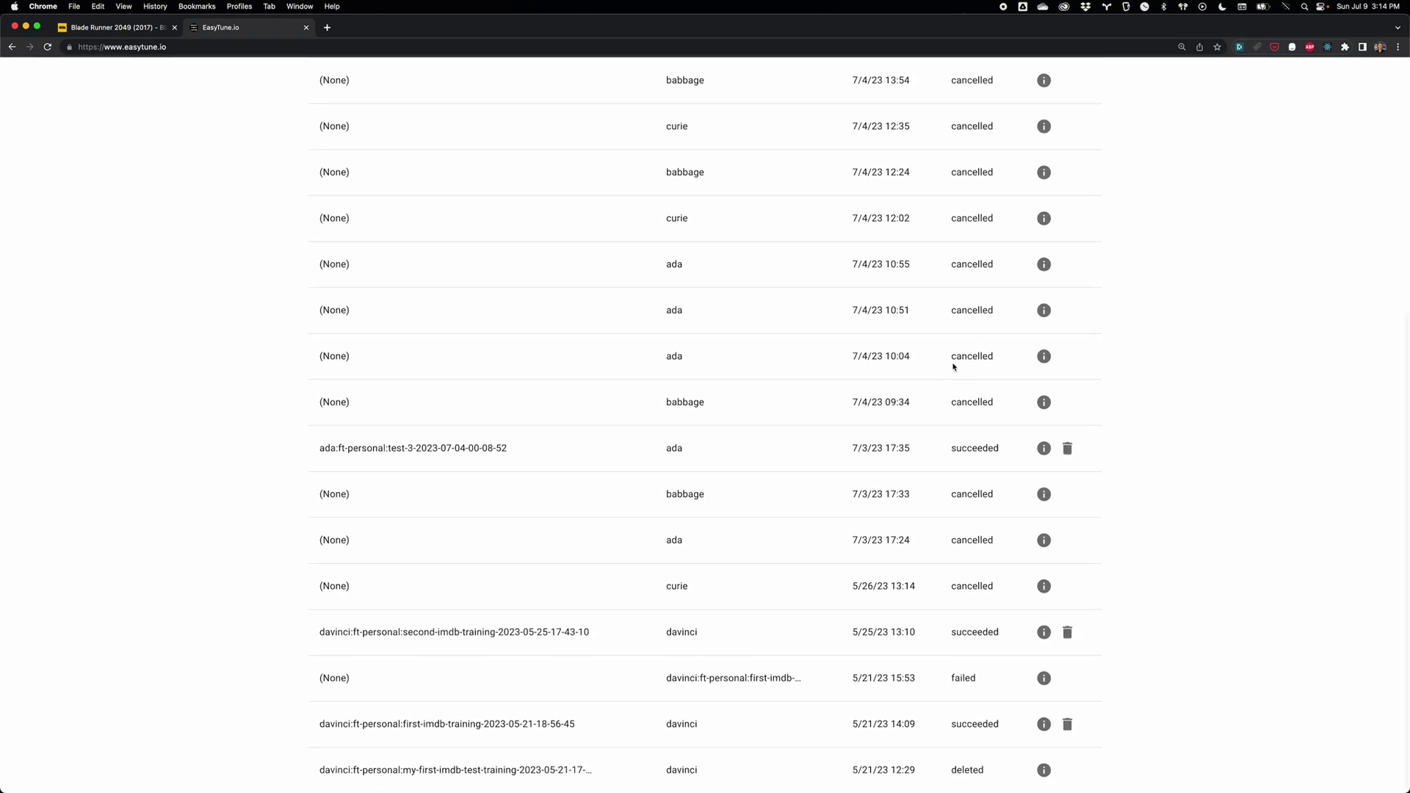
pyautogui.doubleClick(958, 355)
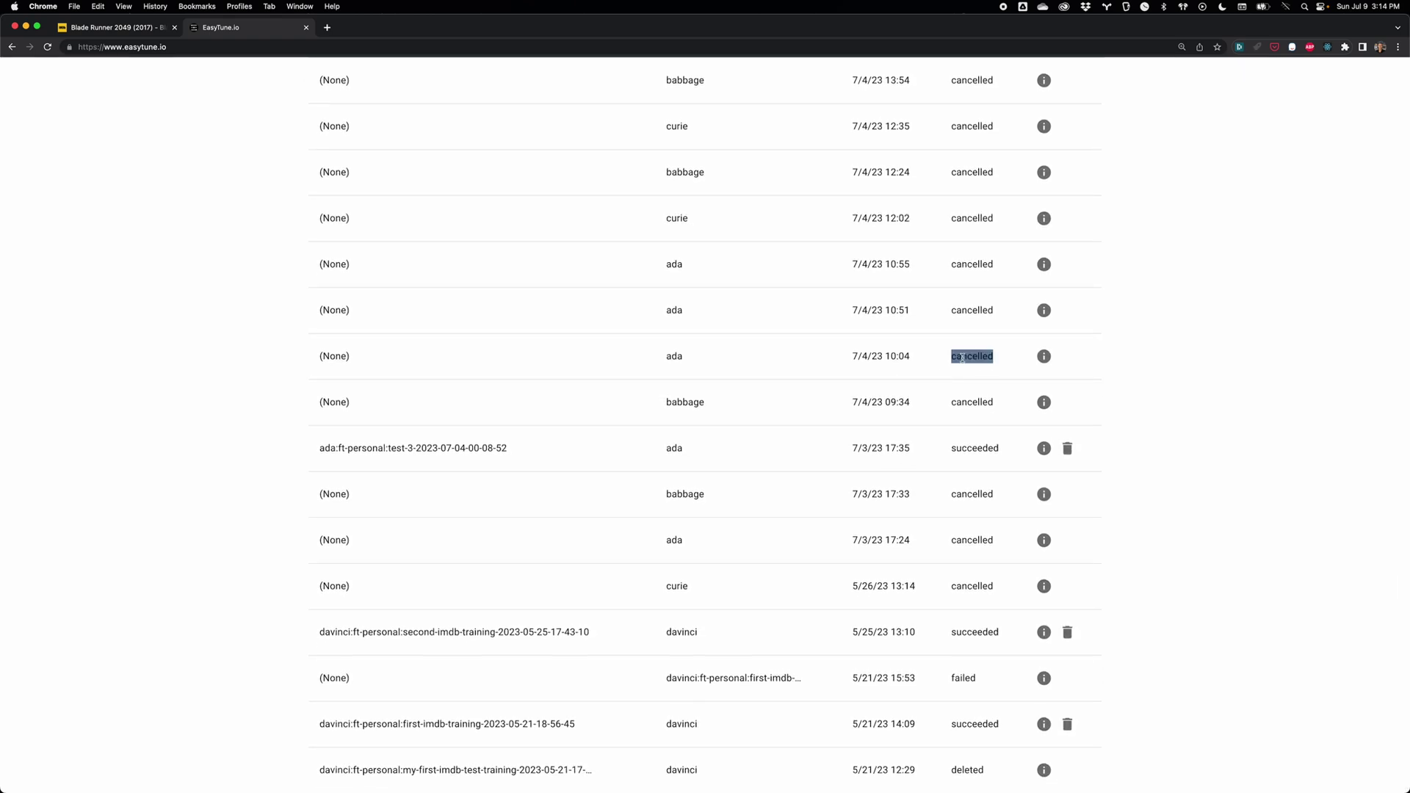
pyautogui.click(959, 356)
pyautogui.scroll(6, 959, 356)
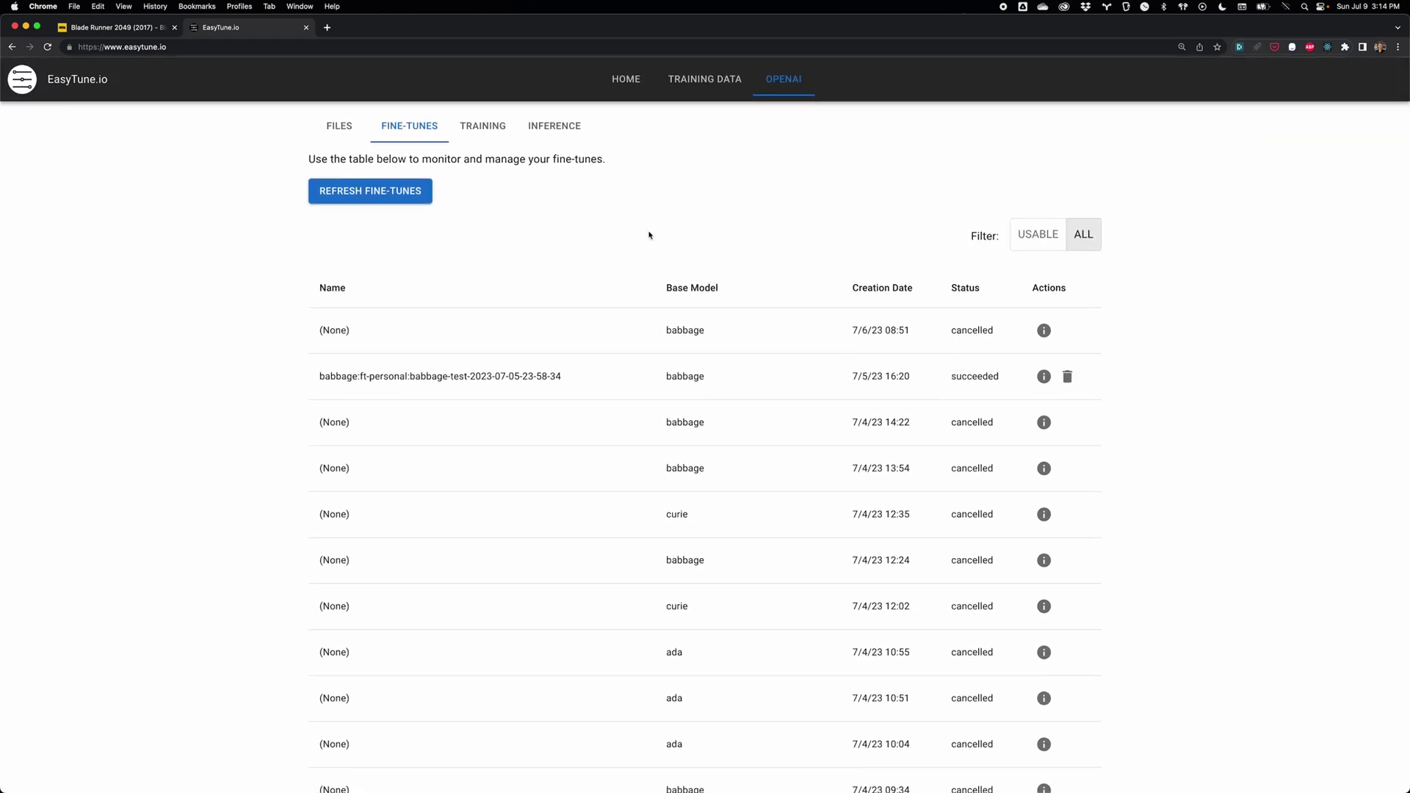
# Start a new fine-tune using IMDB Reduced.jsonl as data and davinci as the model
pyautogui.click(490, 130)
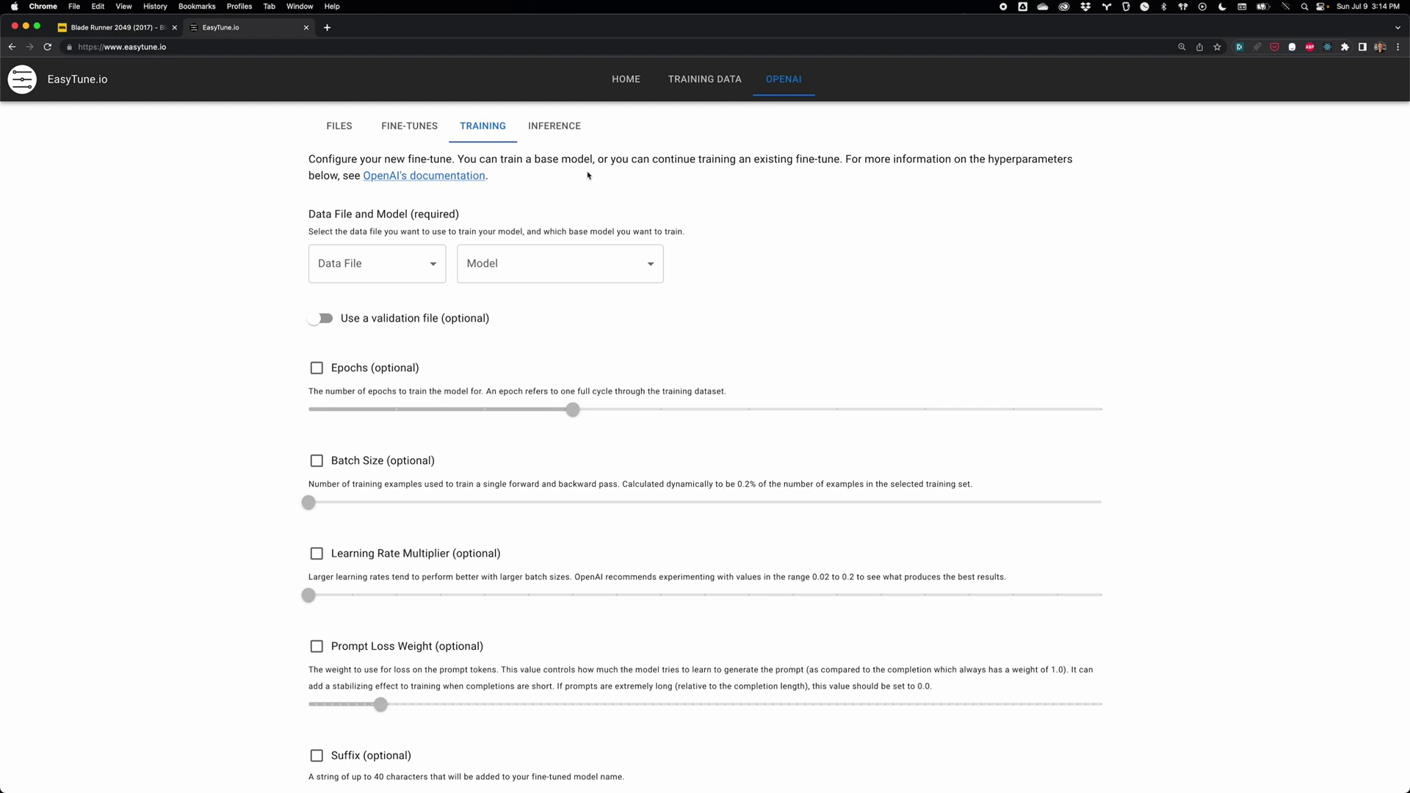
pyautogui.click(405, 269)
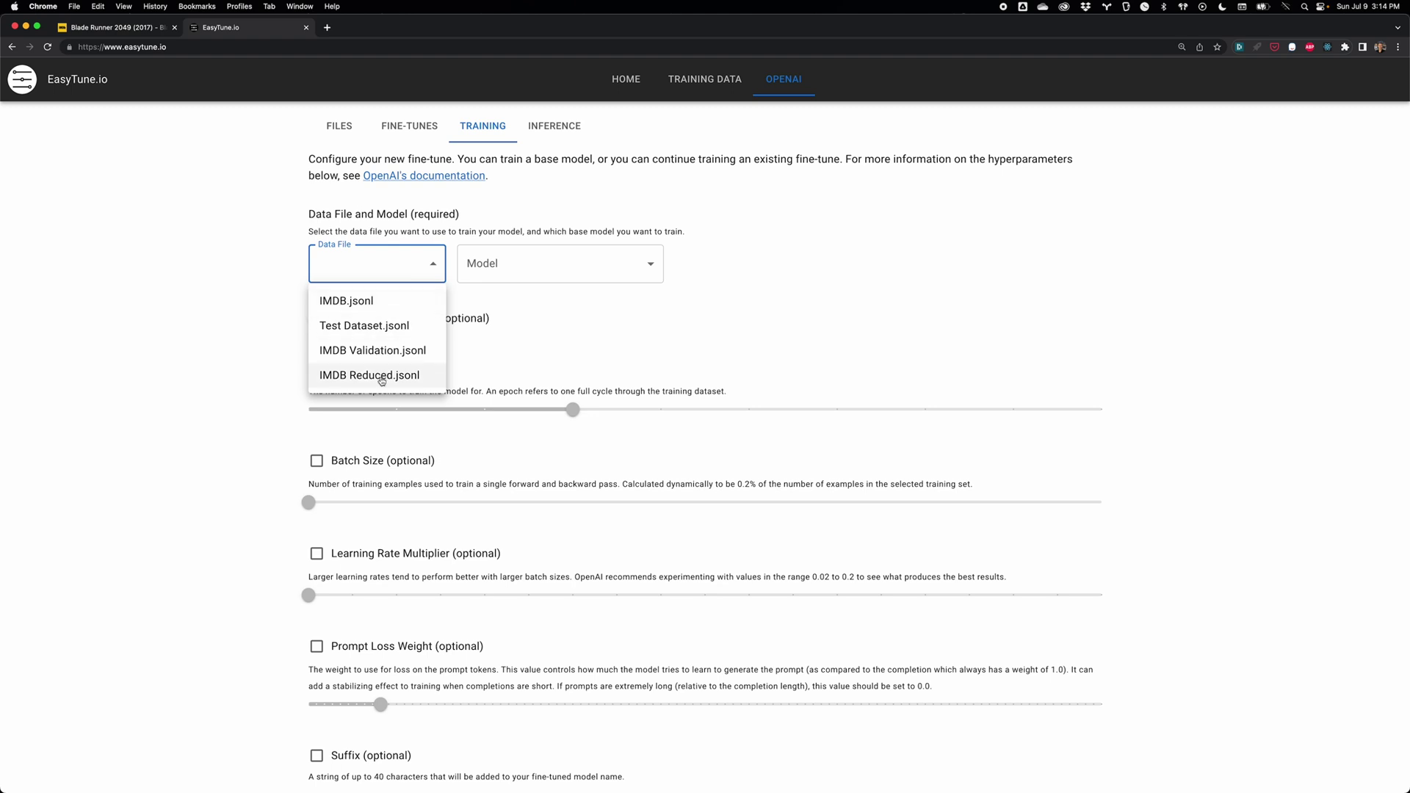
pyautogui.click(382, 380)
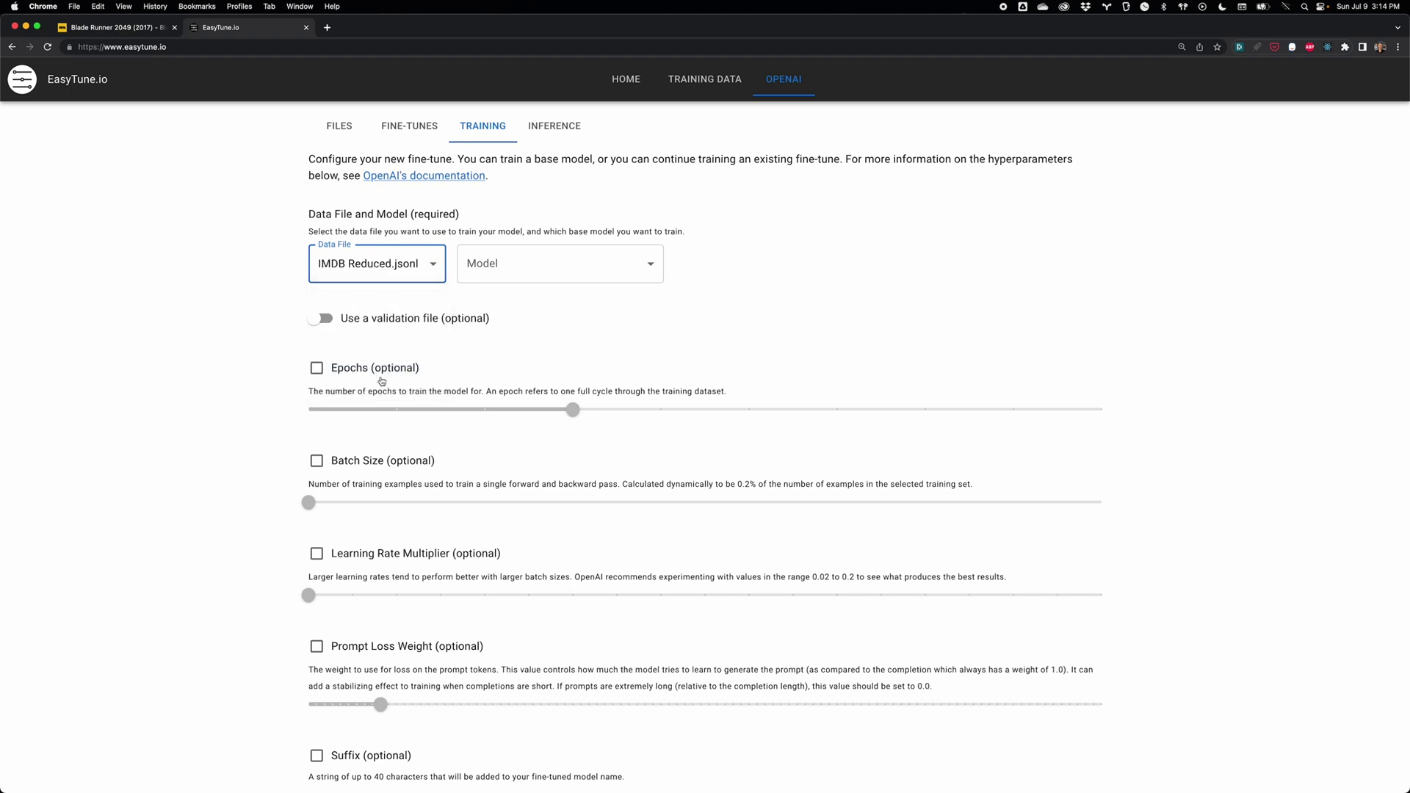
pyautogui.click(529, 258)
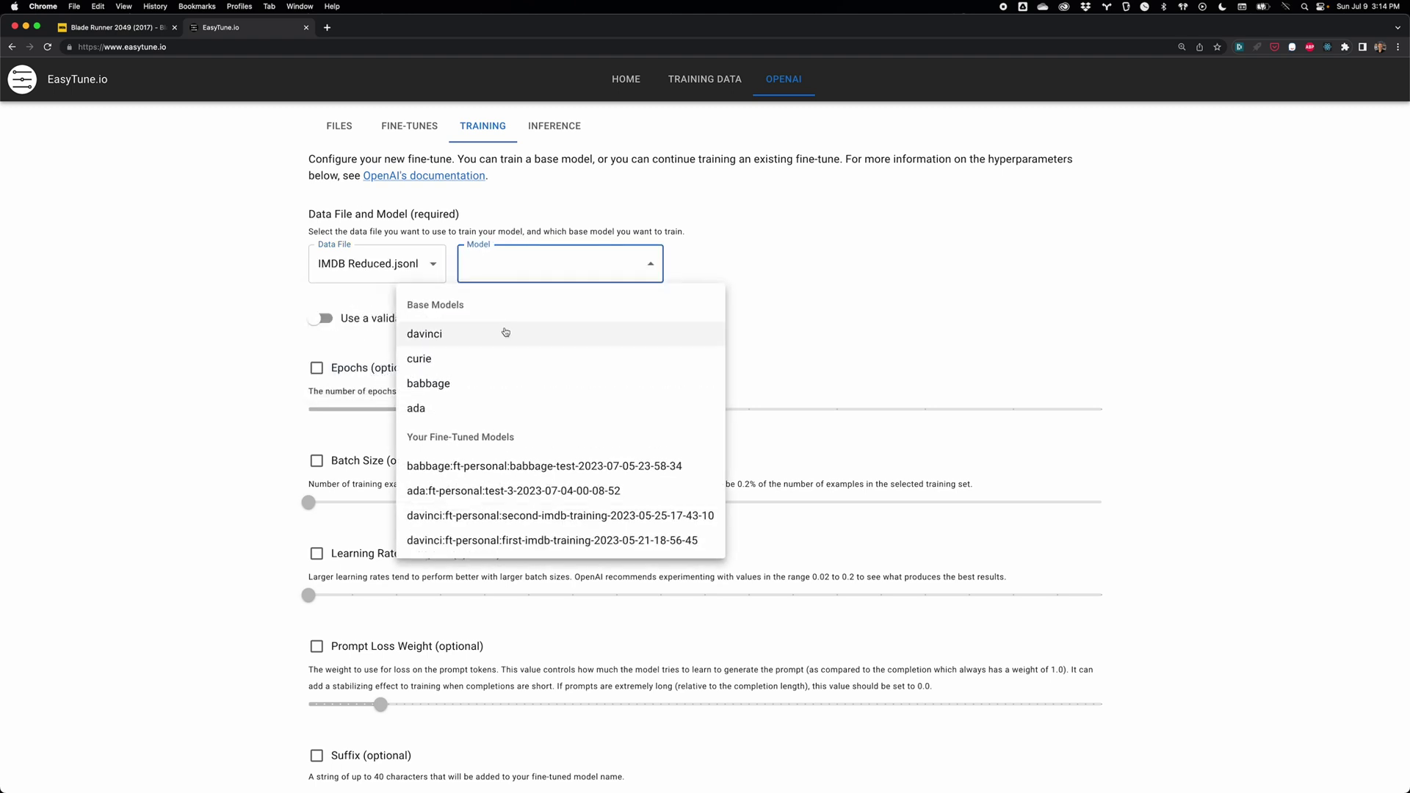
pyautogui.click(505, 332)
pyautogui.scroll(-3, 641, 333)
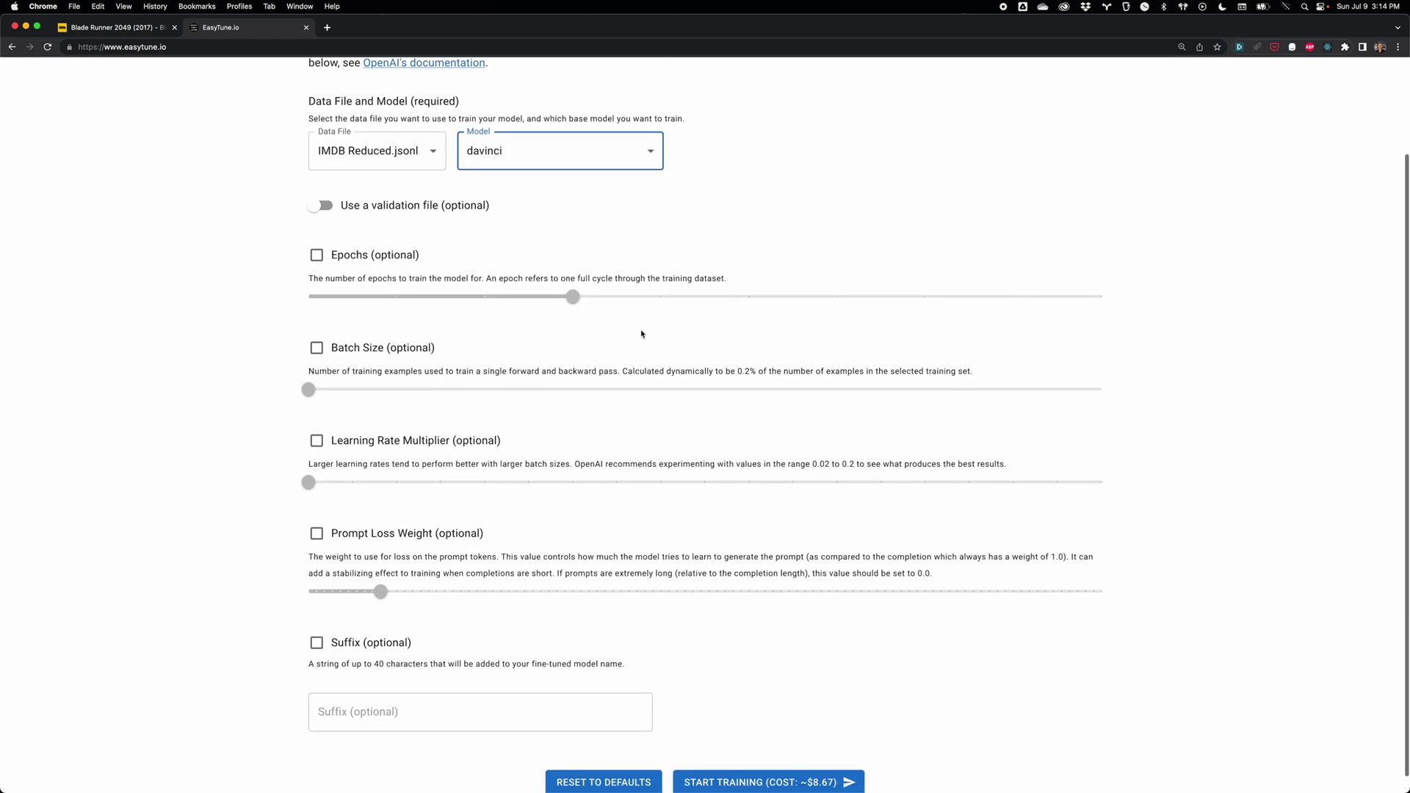
pyautogui.scroll(2, 642, 334)
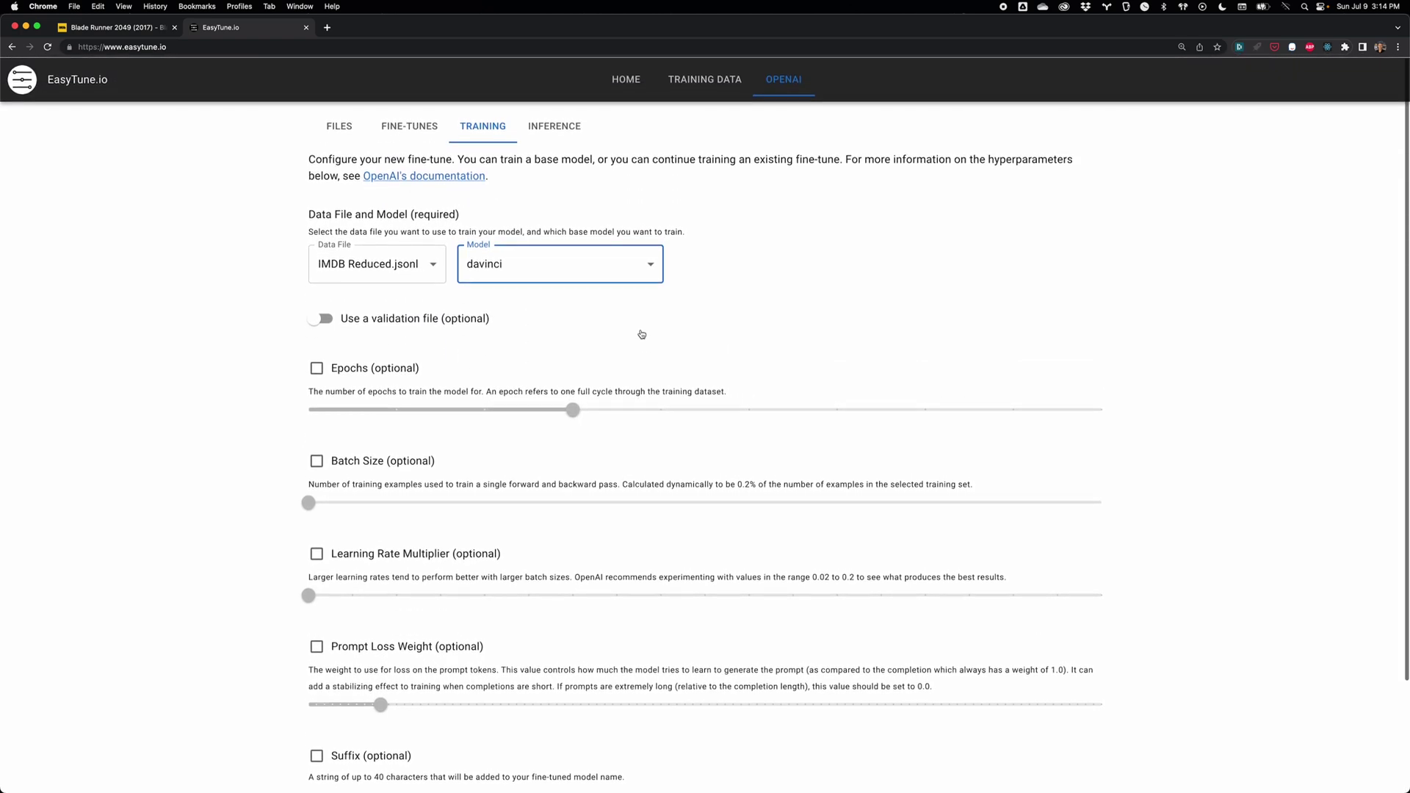
pyautogui.scroll(-3, 498, 372)
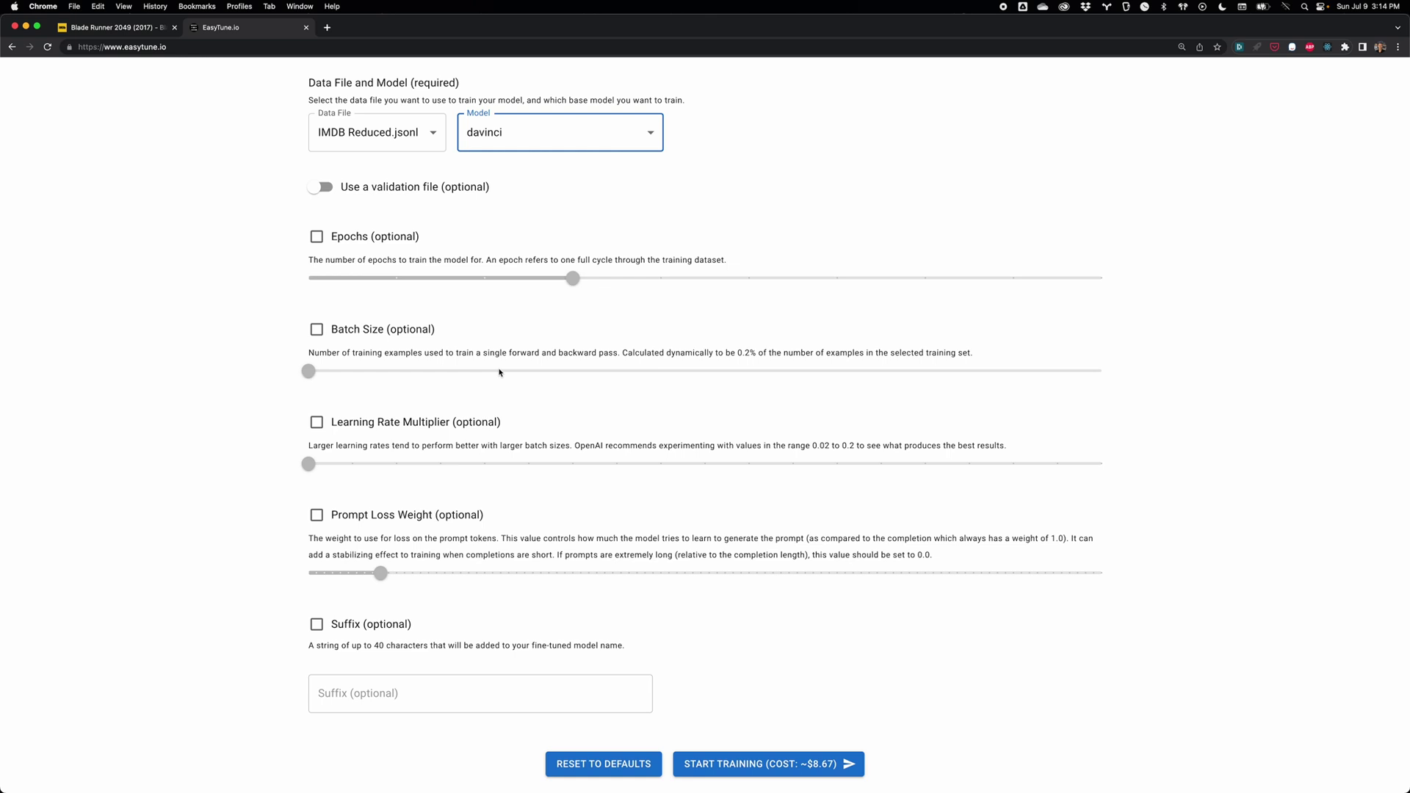
# Try epochs 6 and batch size 80, then leave both settings disabled
pyautogui.click(395, 242)
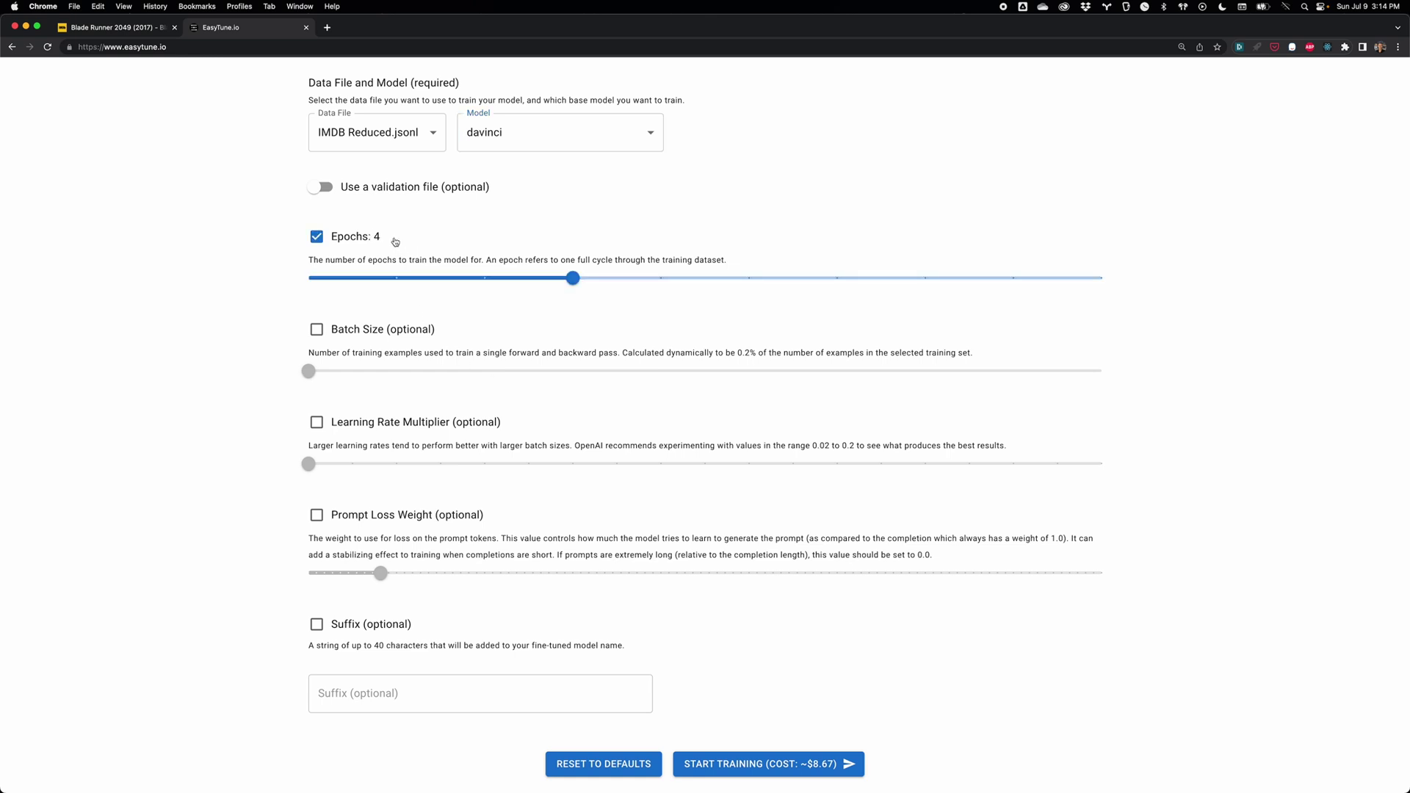
pyautogui.moveTo(572, 278)
pyautogui.mouseDown()
pyautogui.moveTo(734, 284)
pyautogui.moveTo(541, 285)
pyautogui.mouseUp()
pyautogui.click(356, 238)
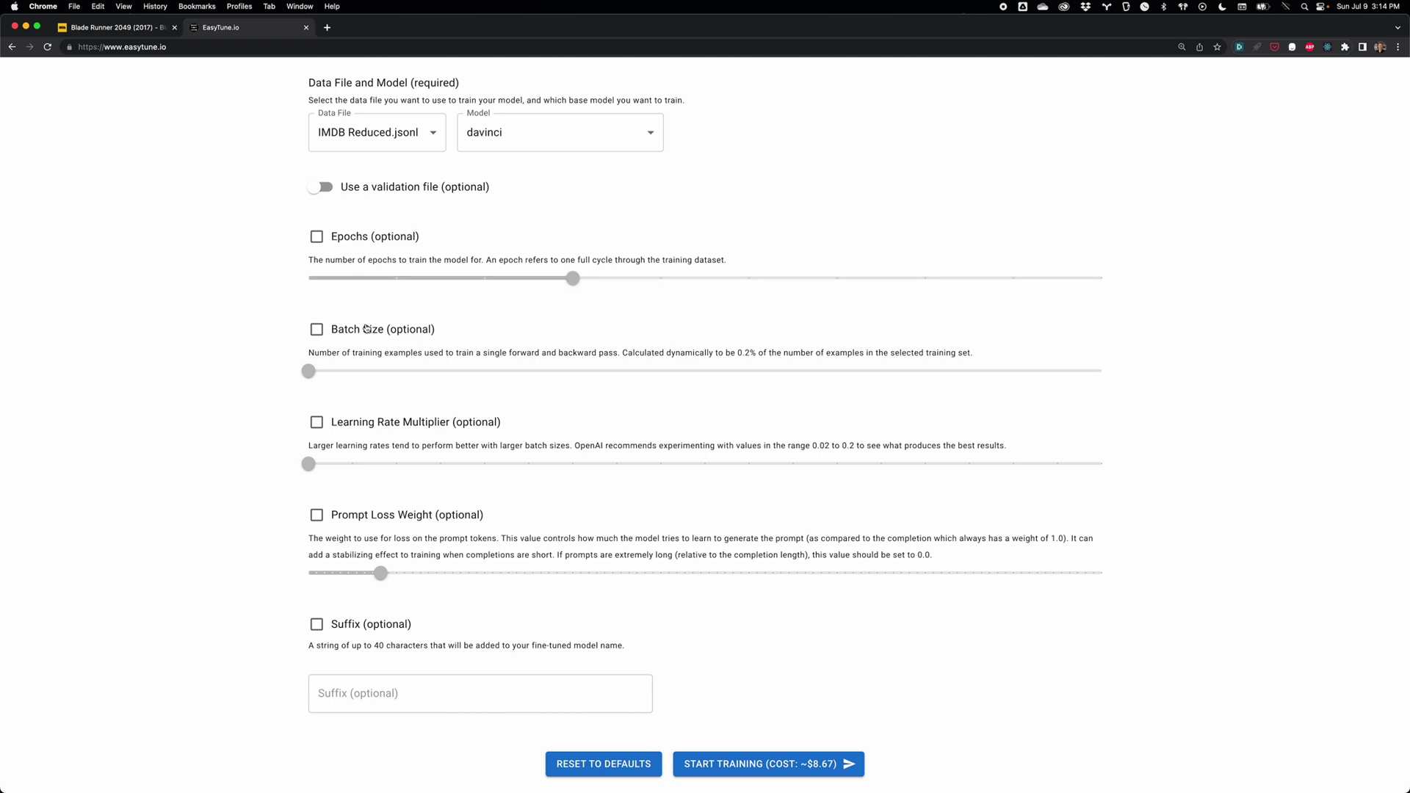
pyautogui.click(368, 328)
pyautogui.moveTo(311, 373)
pyautogui.mouseDown()
pyautogui.moveTo(573, 376)
pyautogui.moveTo(535, 373)
pyautogui.mouseUp()
pyautogui.click(368, 332)
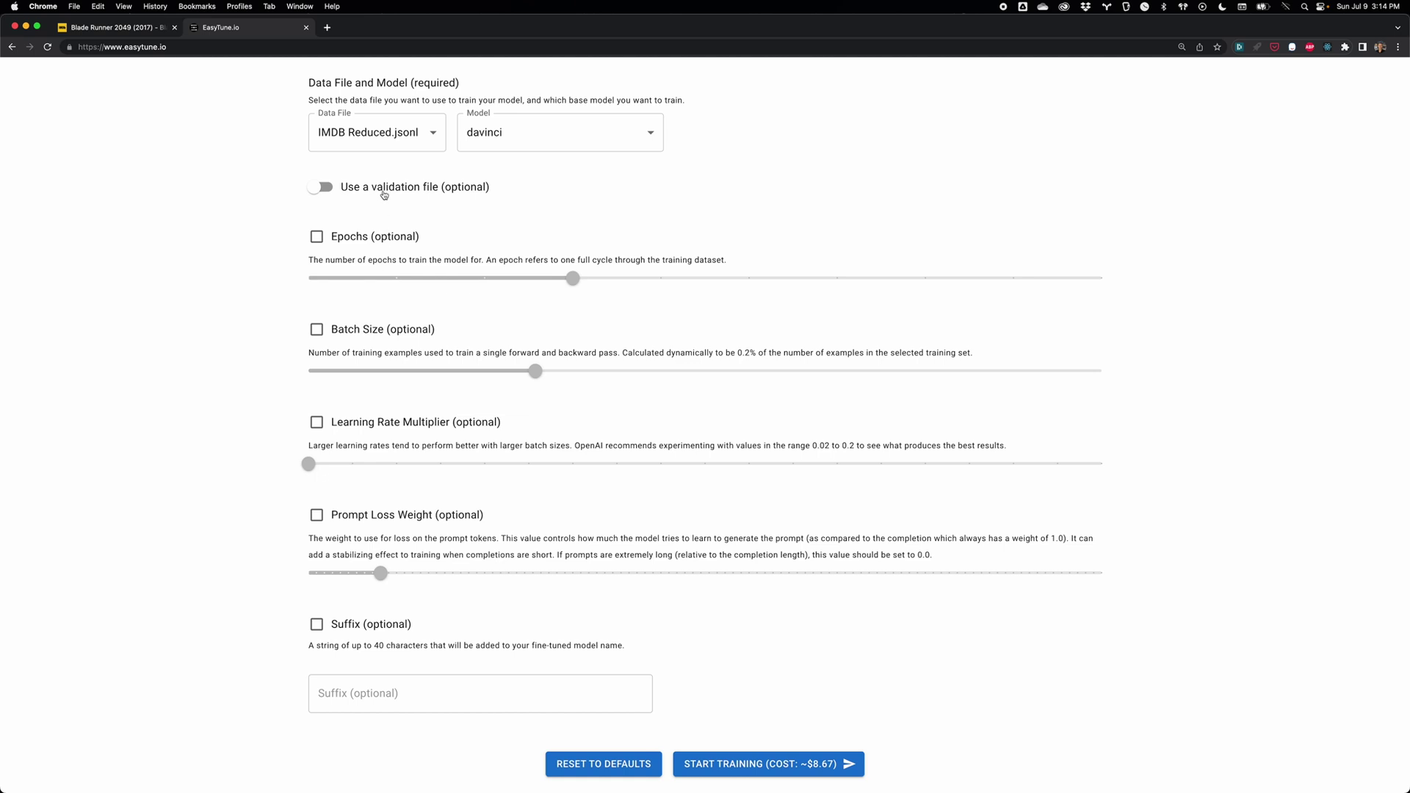
pyautogui.click(383, 189)
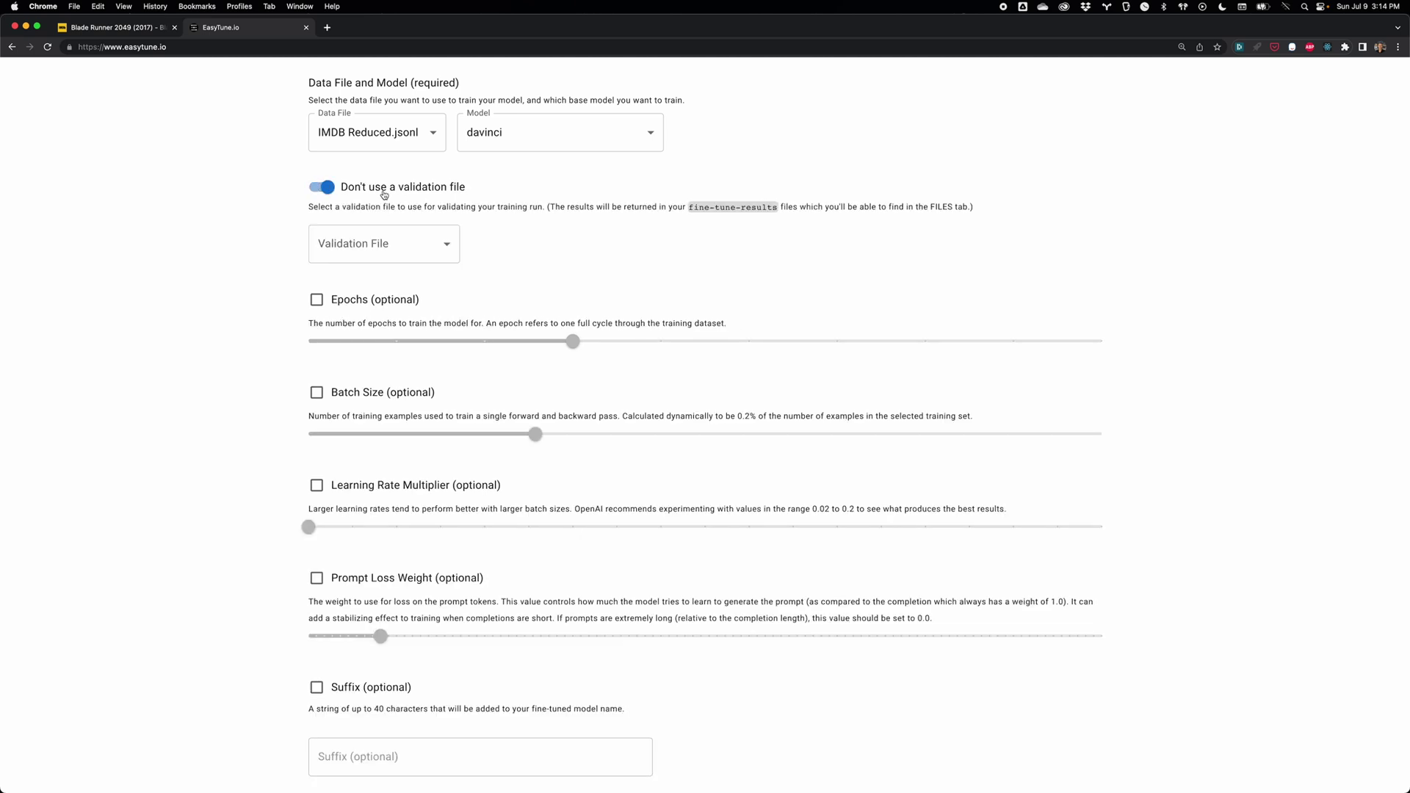
pyautogui.click(383, 189)
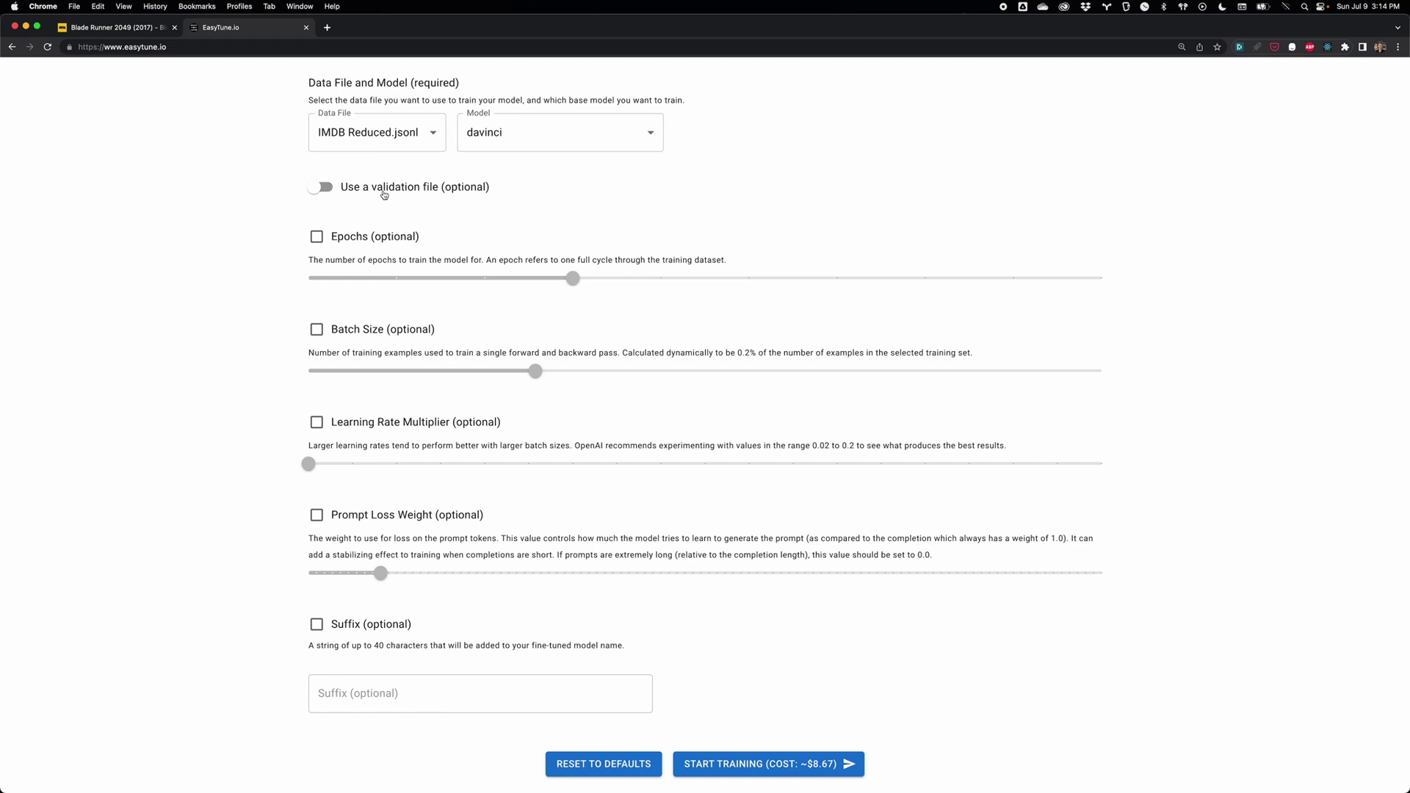
pyautogui.click(383, 190)
pyautogui.click(412, 239)
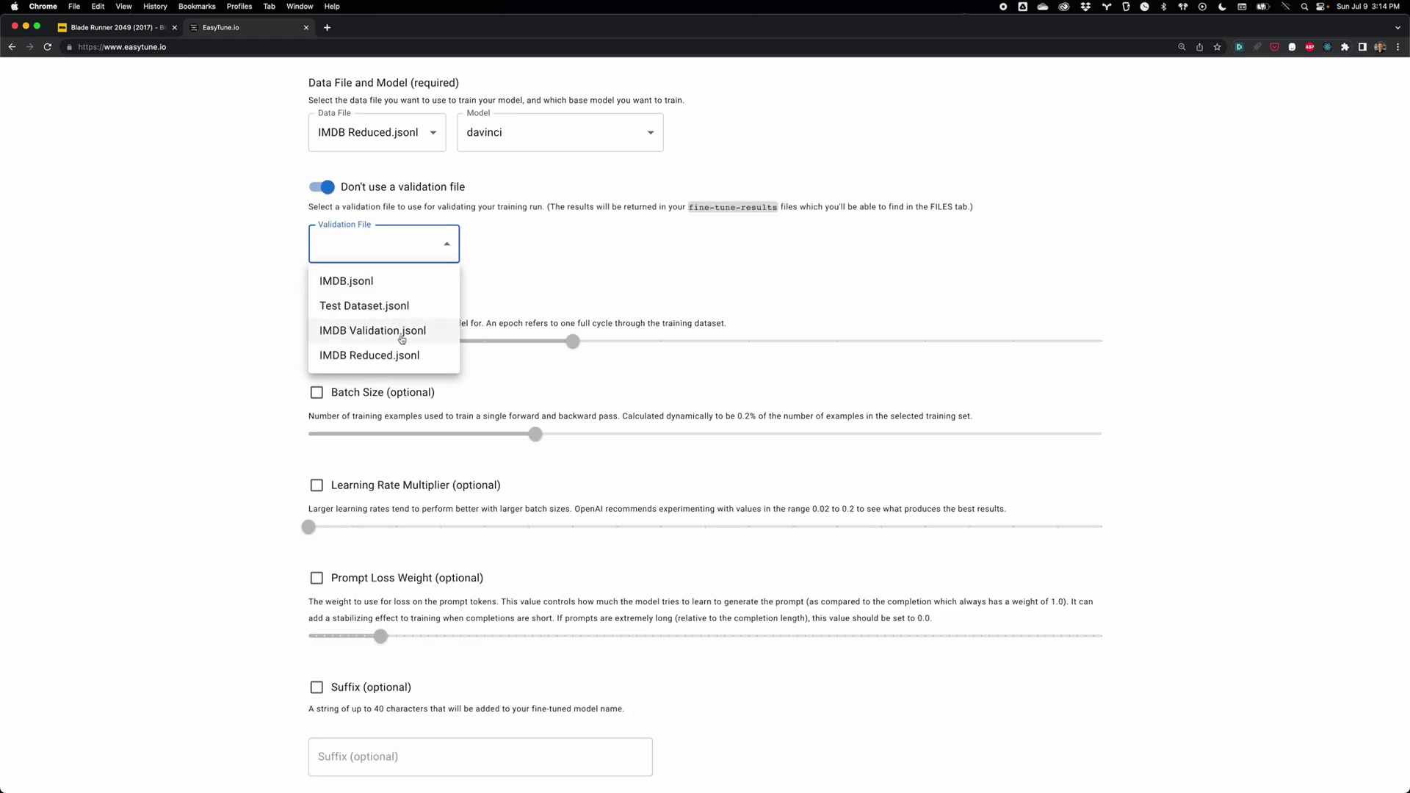
pyautogui.click(403, 333)
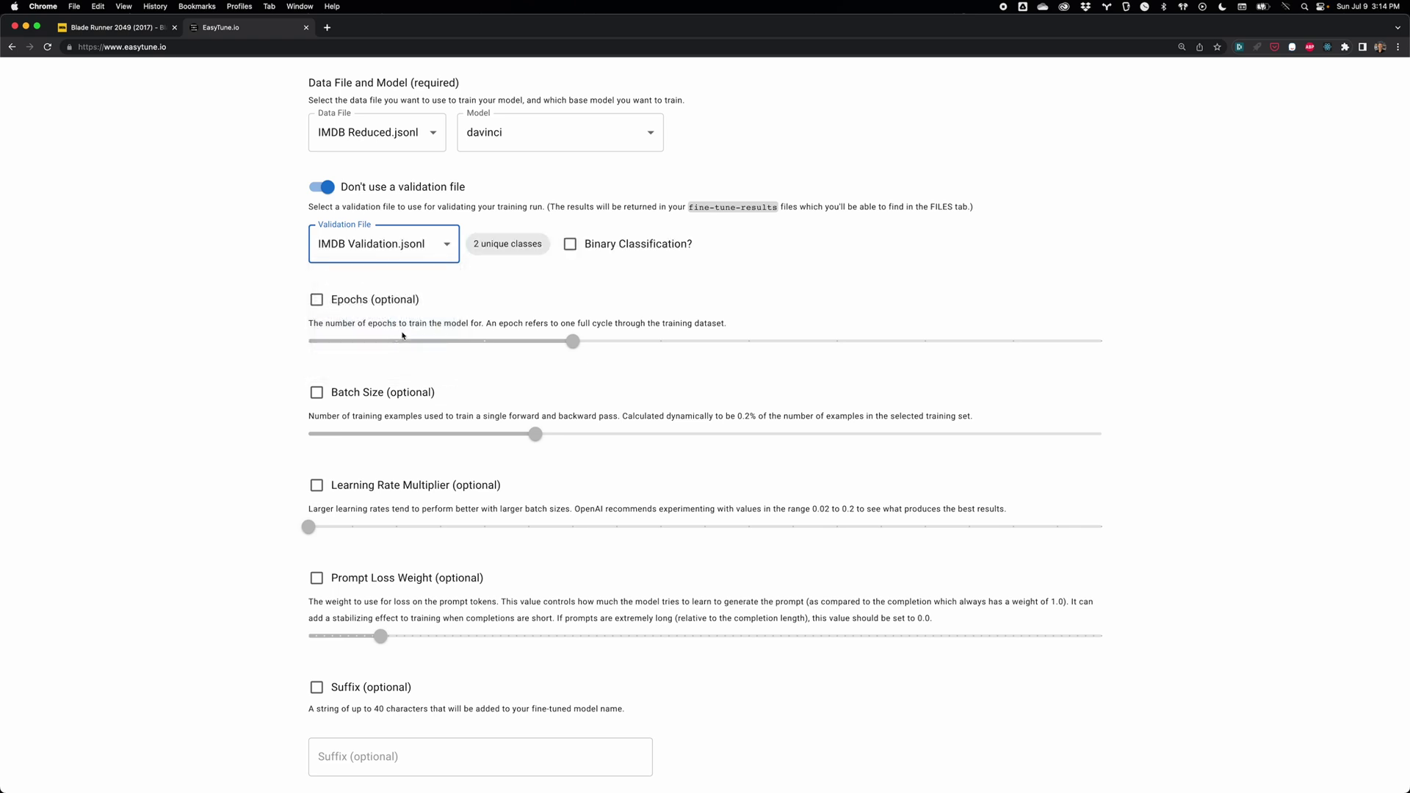
pyautogui.click(616, 247)
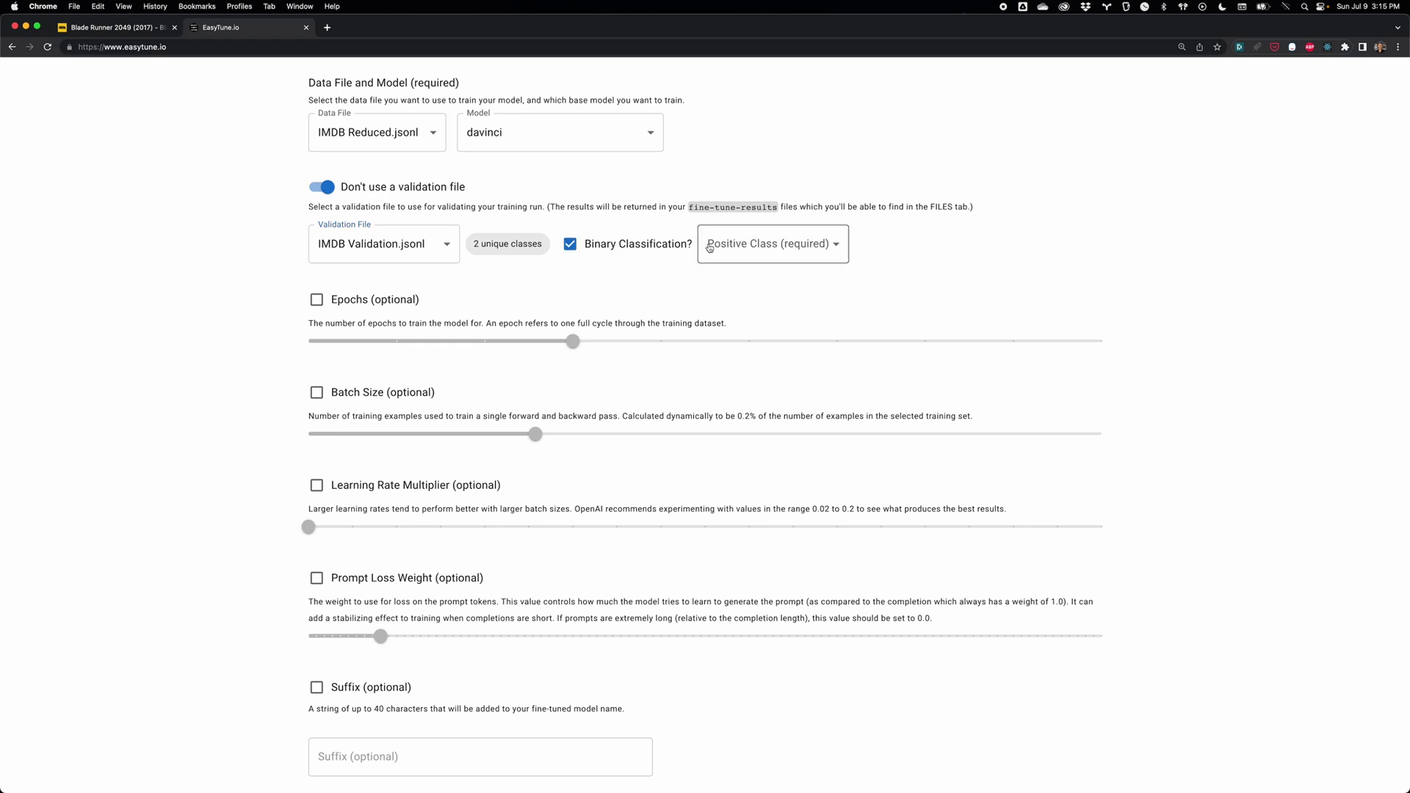
pyautogui.click(734, 245)
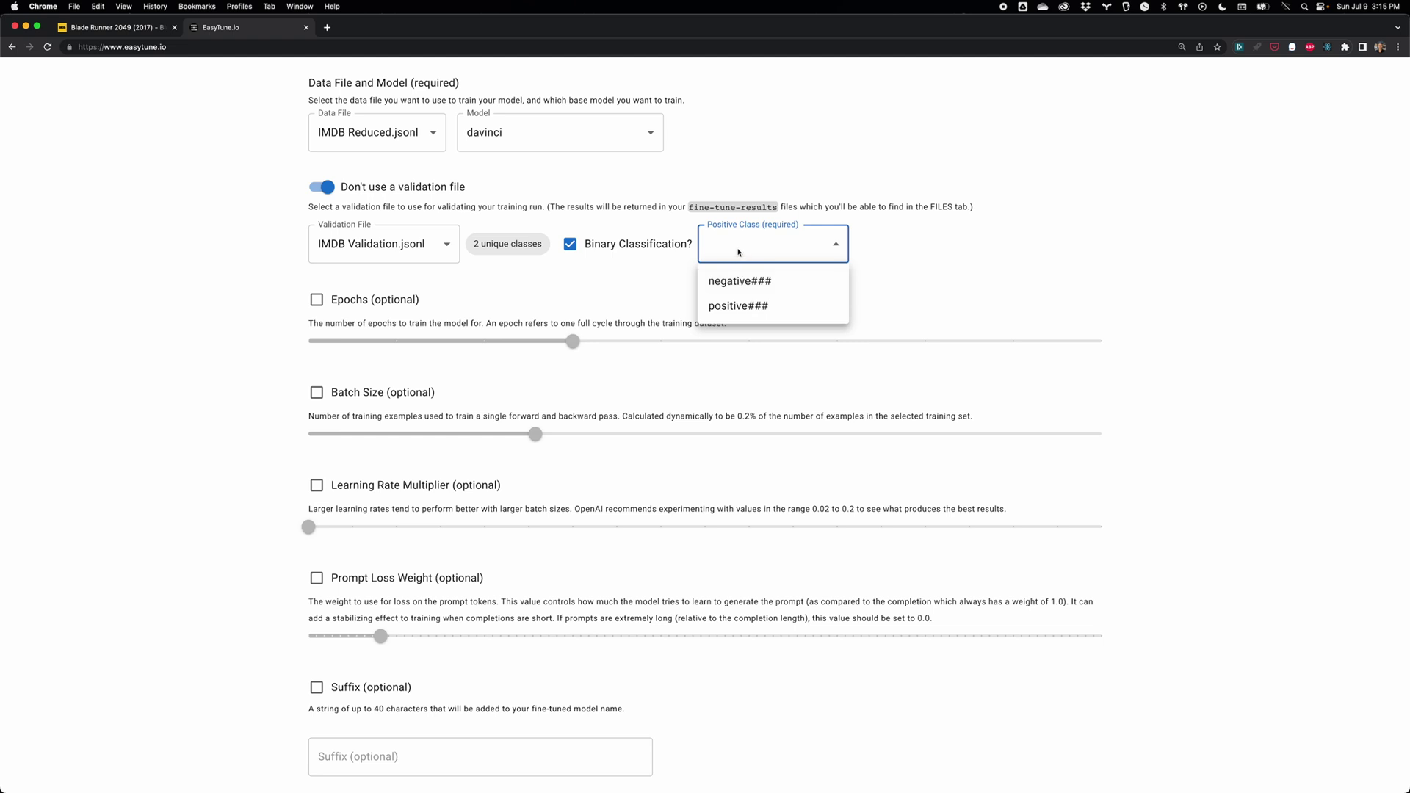
pyautogui.click(739, 251)
pyautogui.click(670, 249)
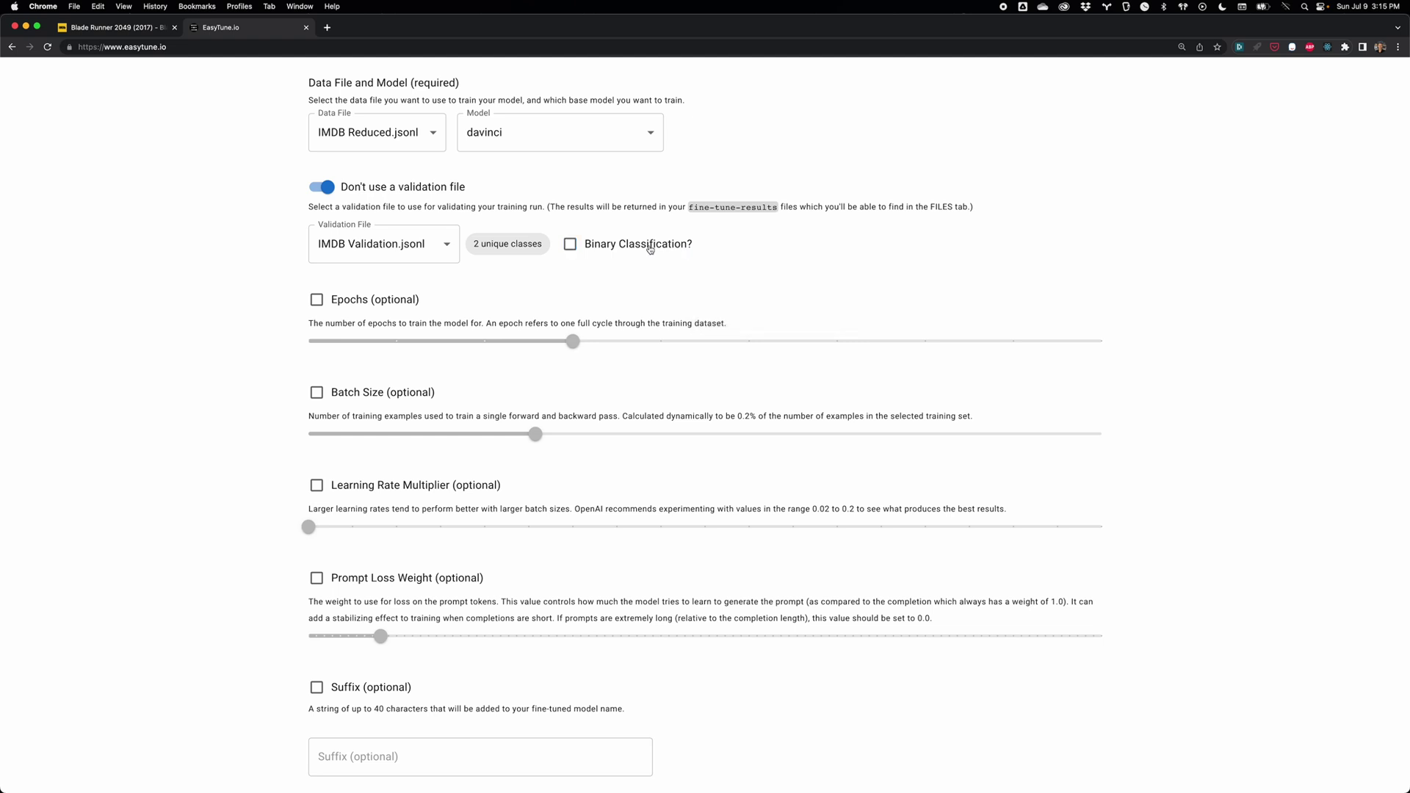
pyautogui.click(413, 245)
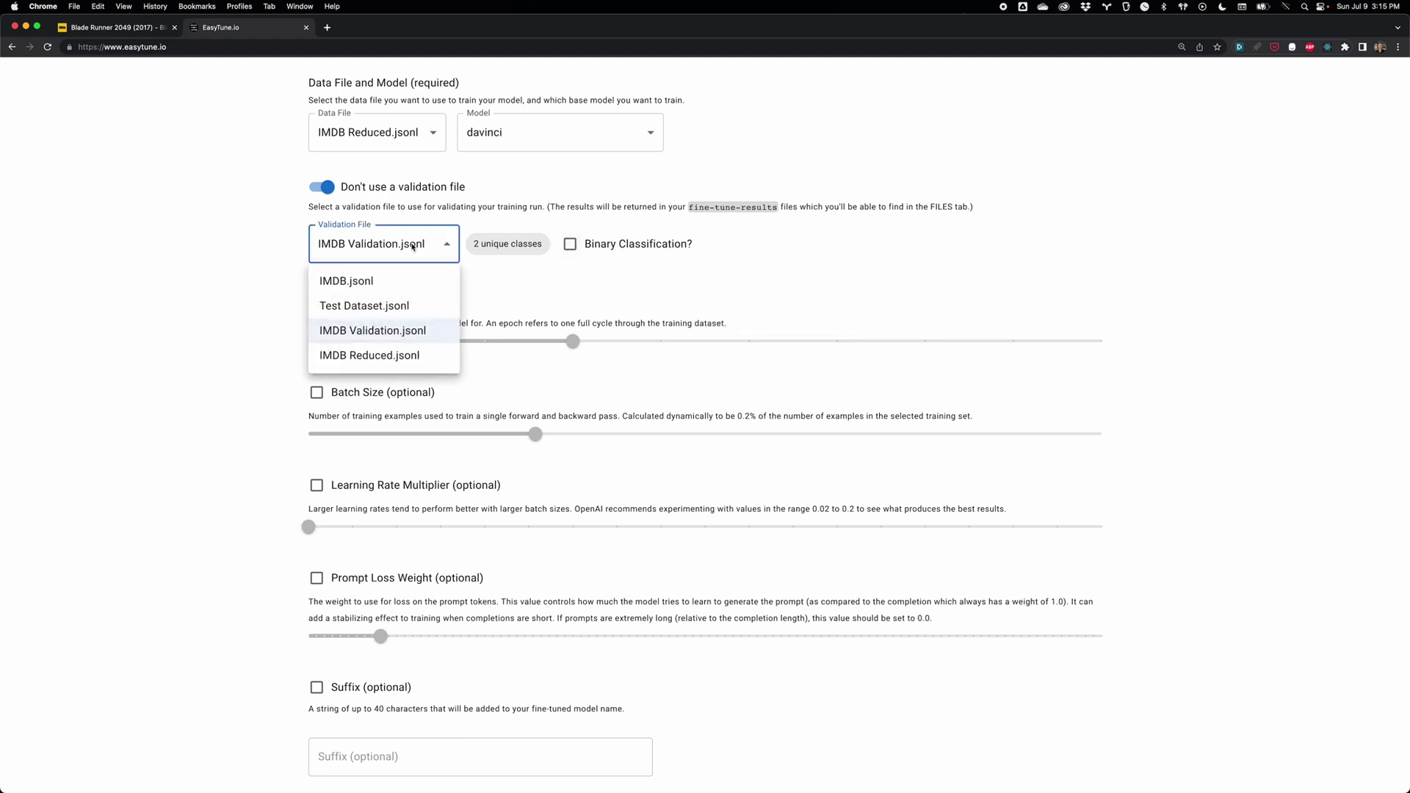
pyautogui.click(403, 307)
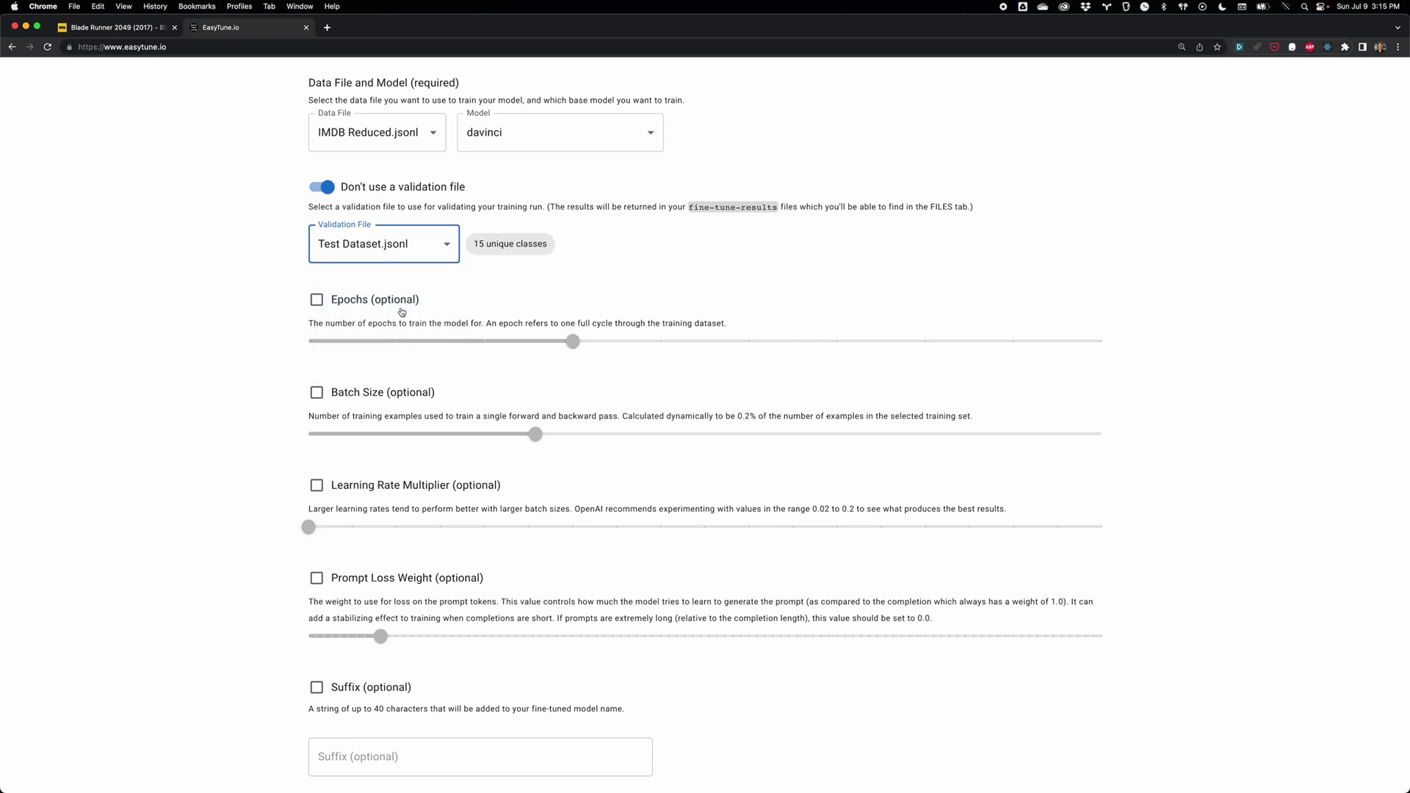
pyautogui.tripleClick(504, 245)
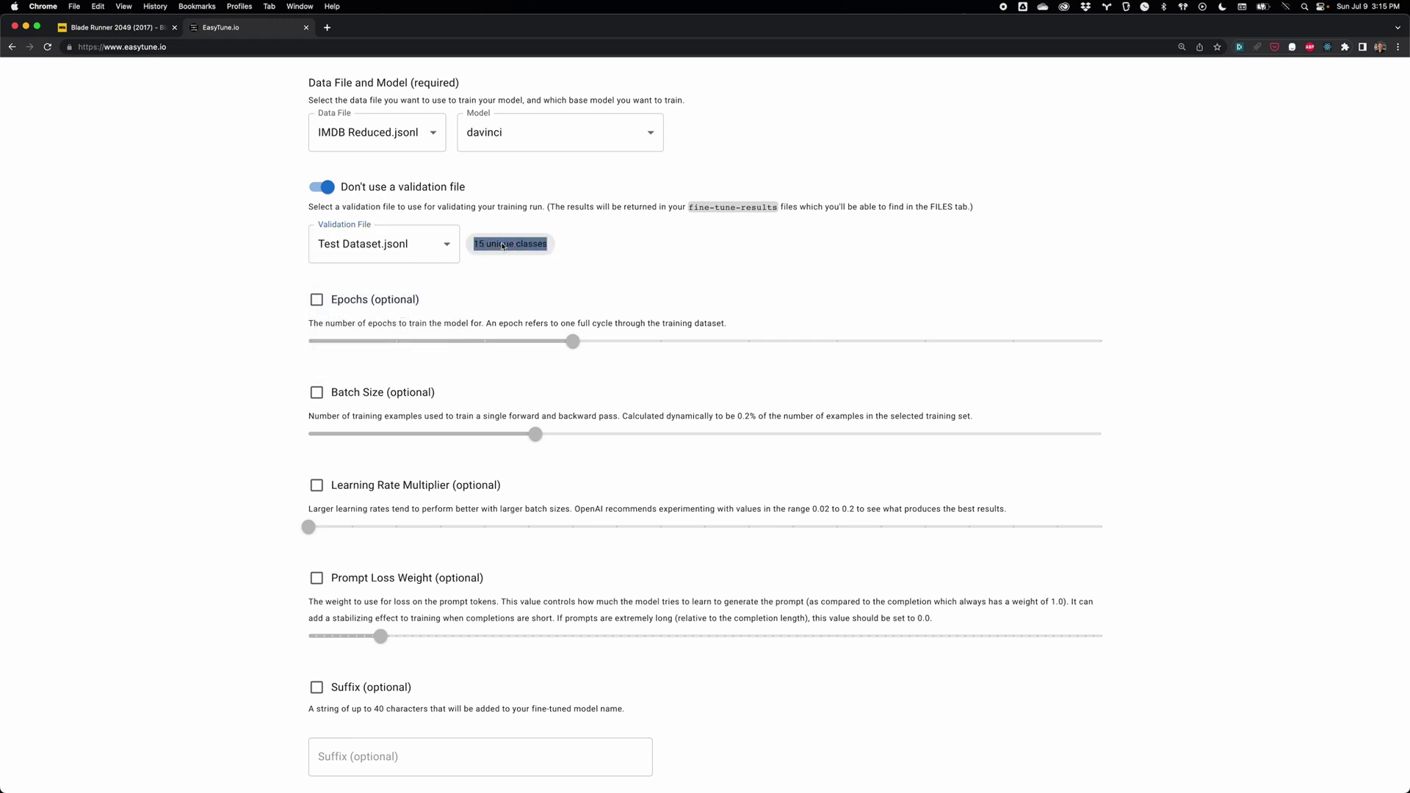
pyautogui.click(431, 246)
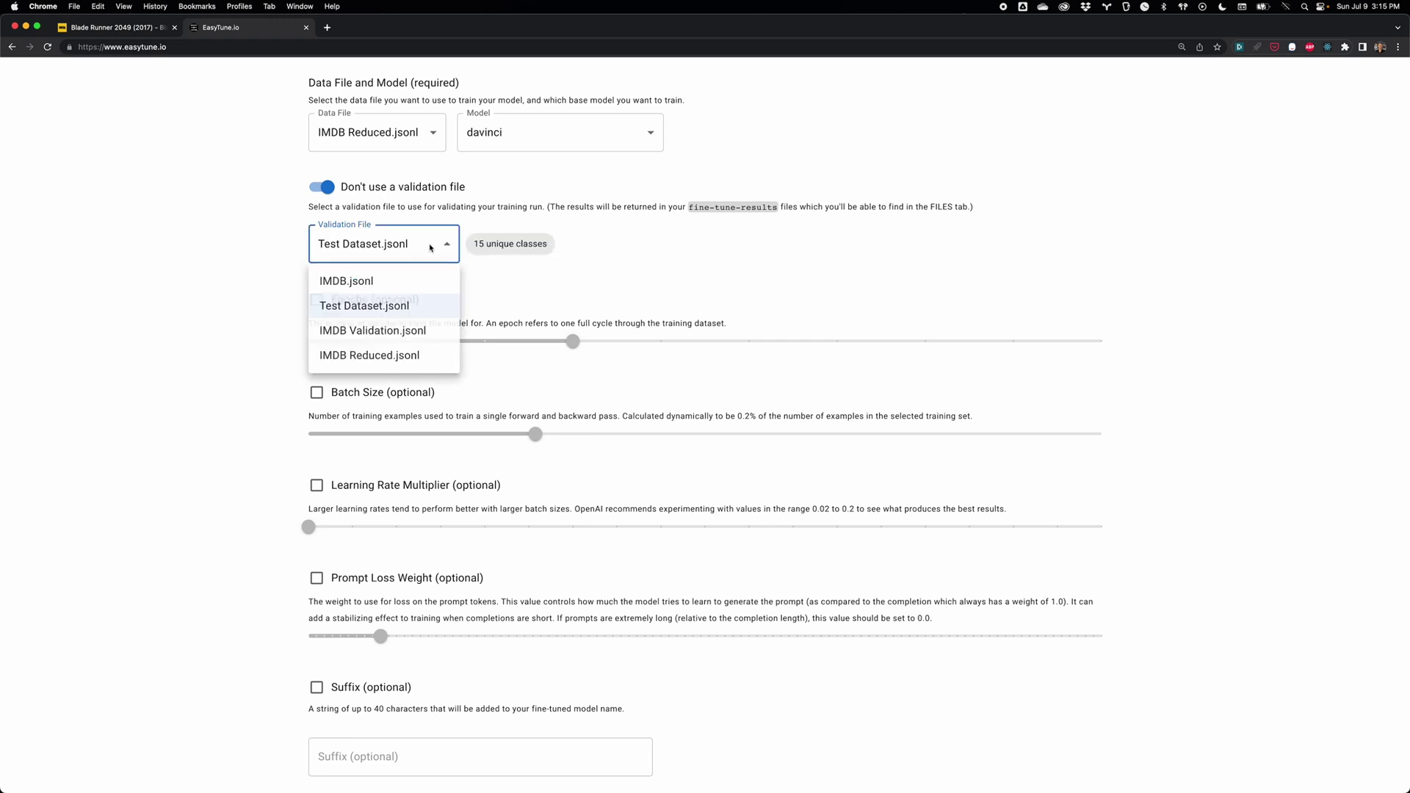
pyautogui.click(400, 330)
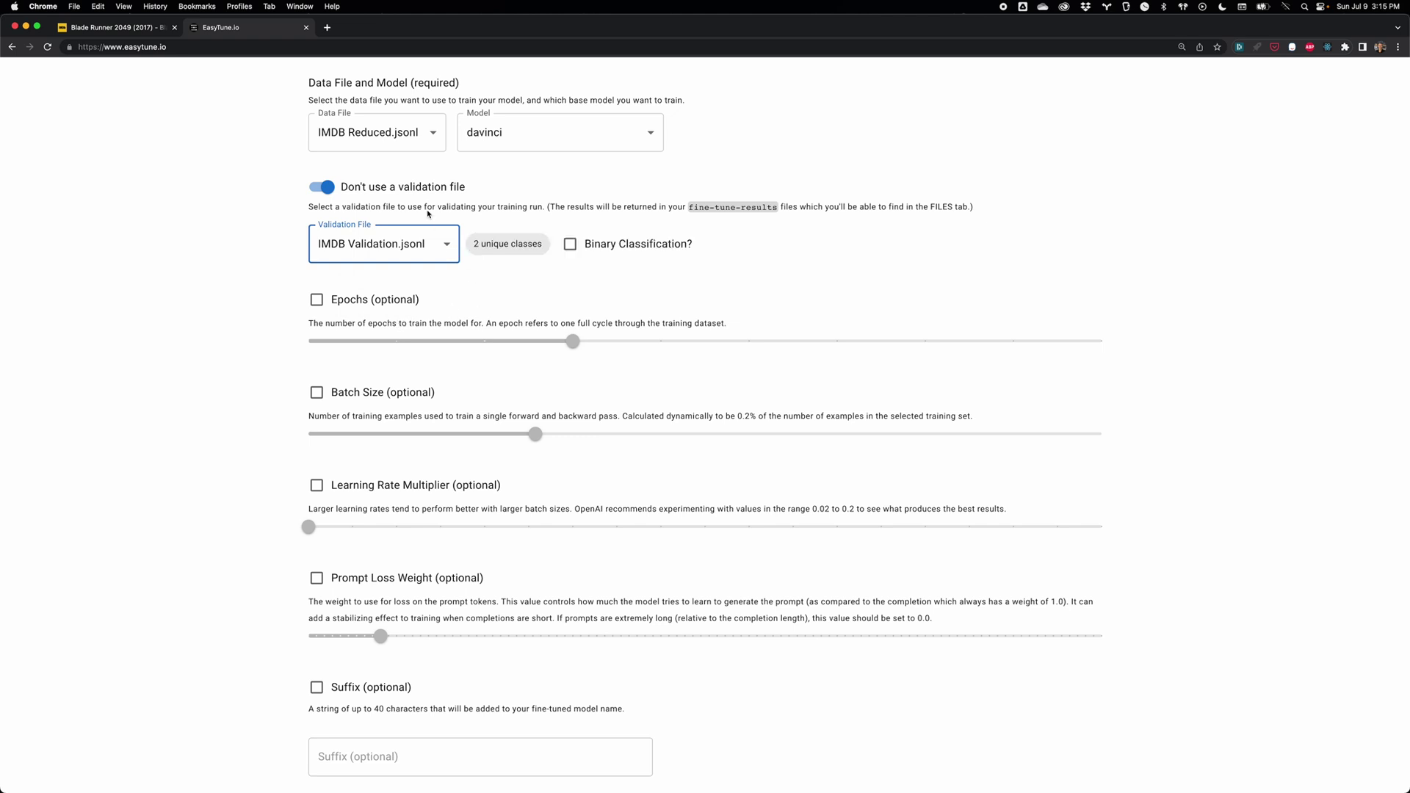
pyautogui.click(407, 189)
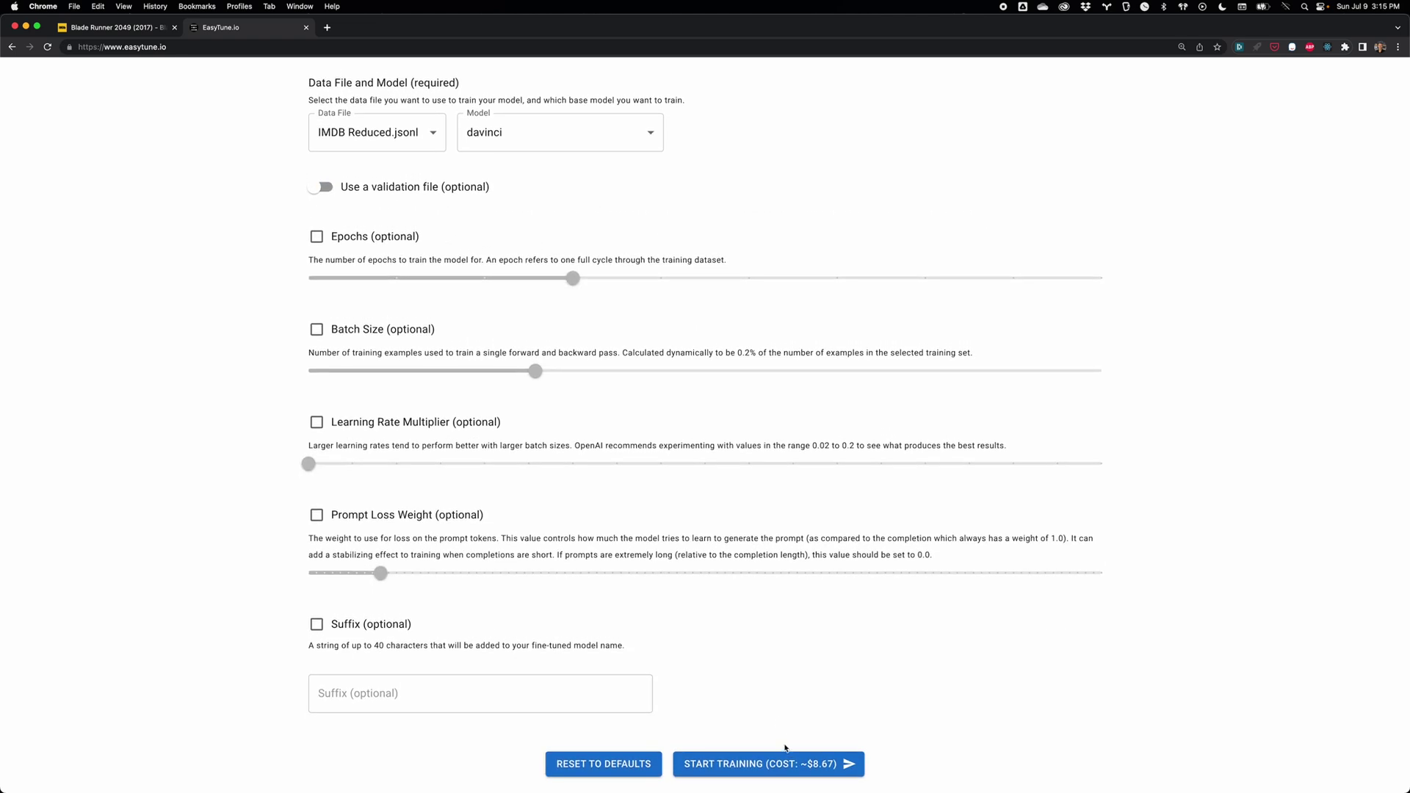
pyautogui.click(790, 763)
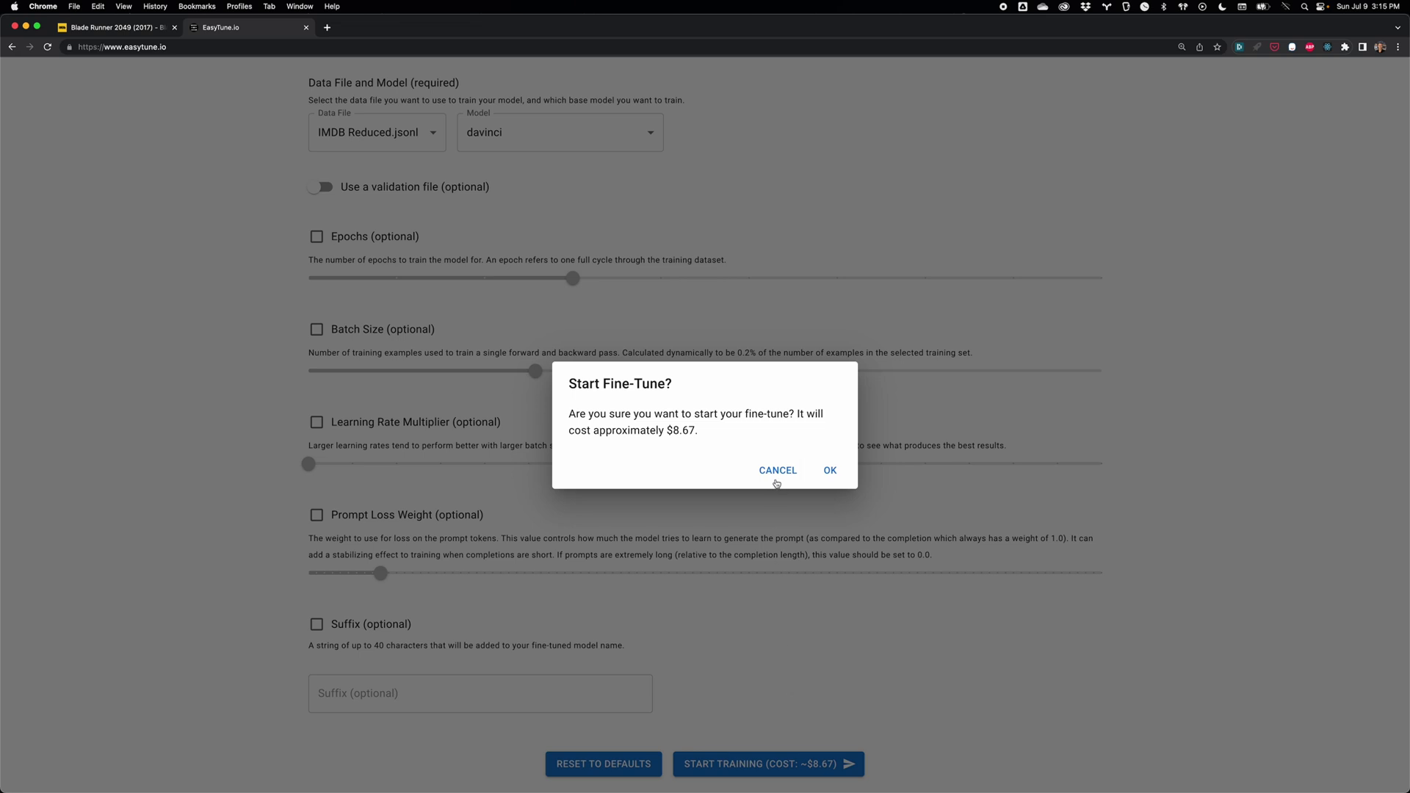
pyautogui.click(776, 471)
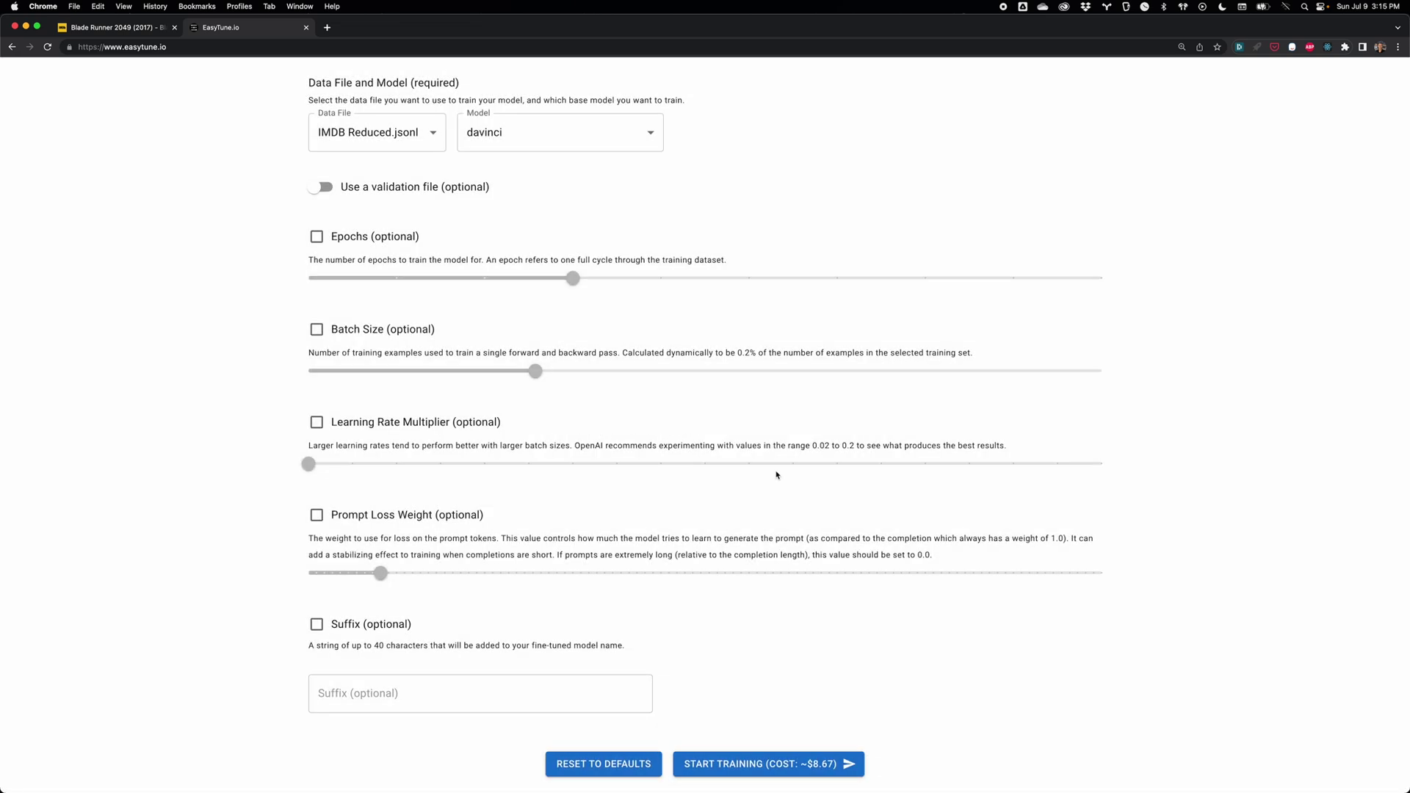
pyautogui.scroll(3, 773, 475)
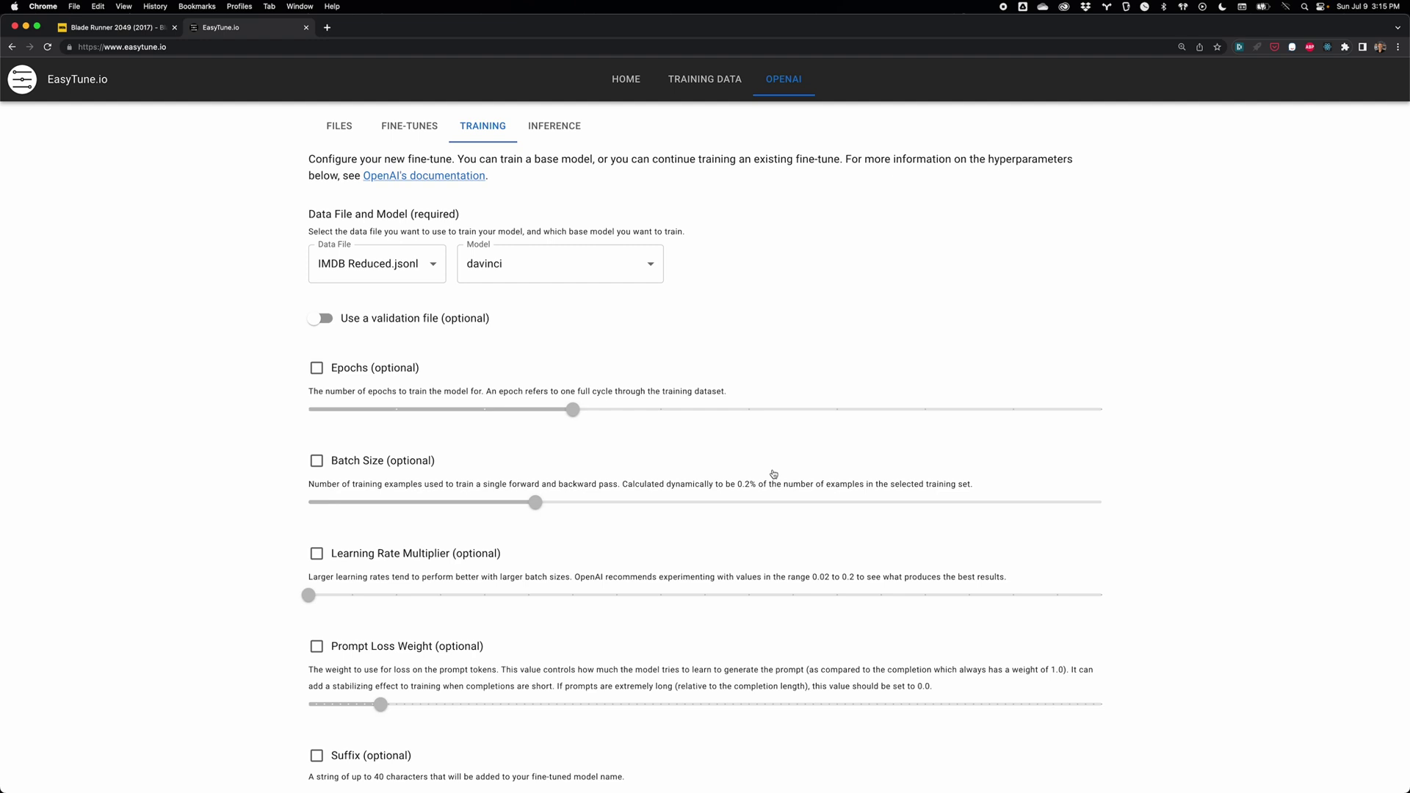
# Generate a completion for 'It made me happy.' with the second-imdb-training davinci model
pyautogui.click(559, 131)
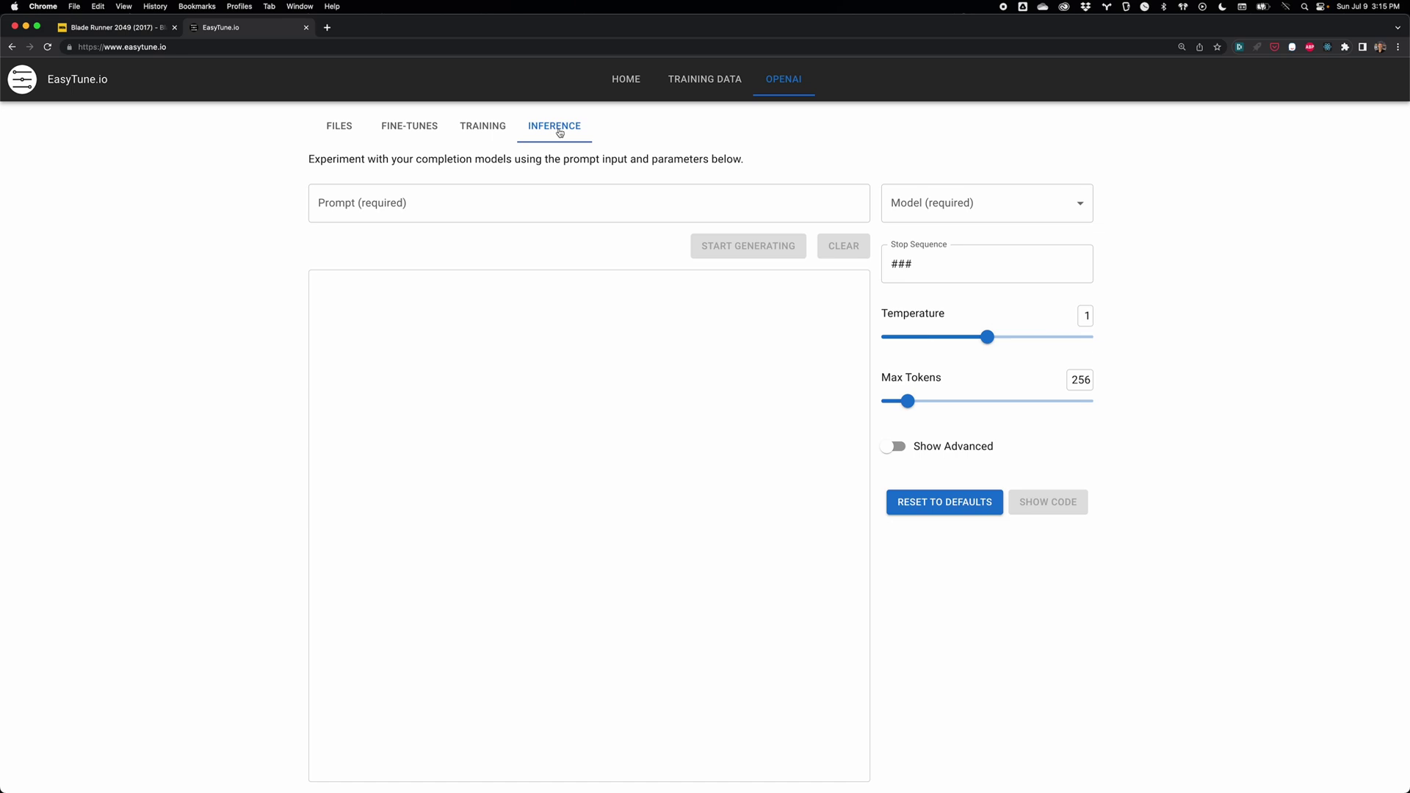
pyautogui.click(943, 199)
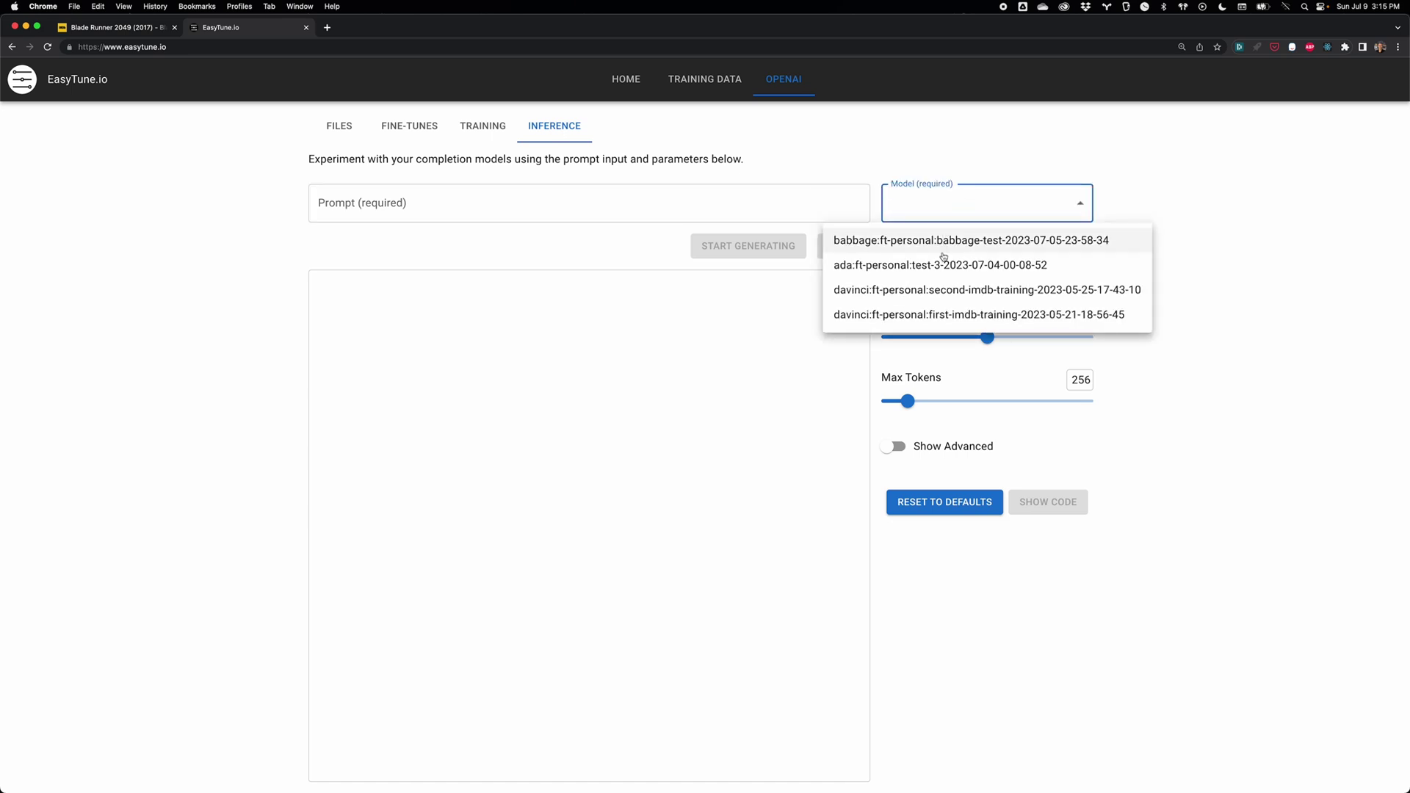
pyautogui.click(937, 293)
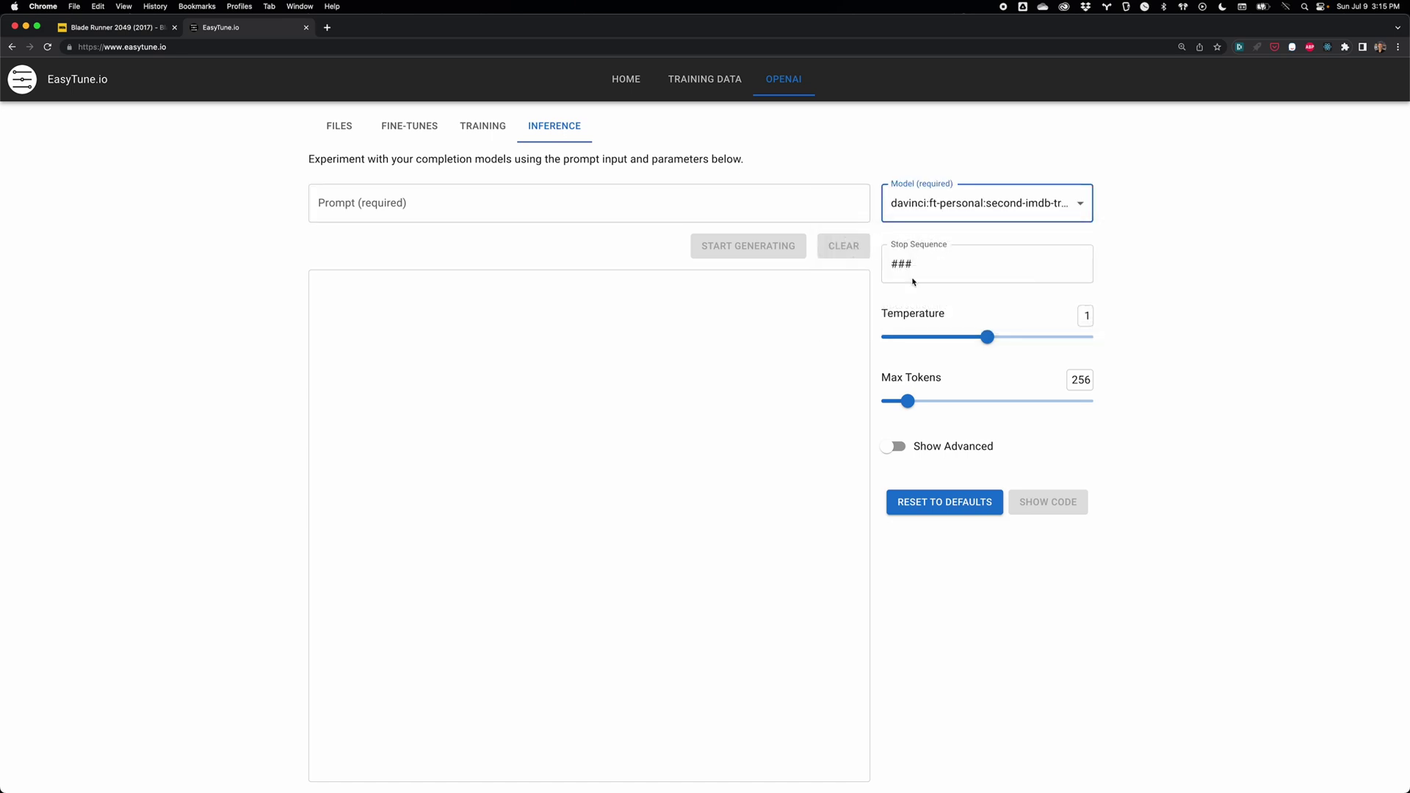
pyautogui.click(627, 203)
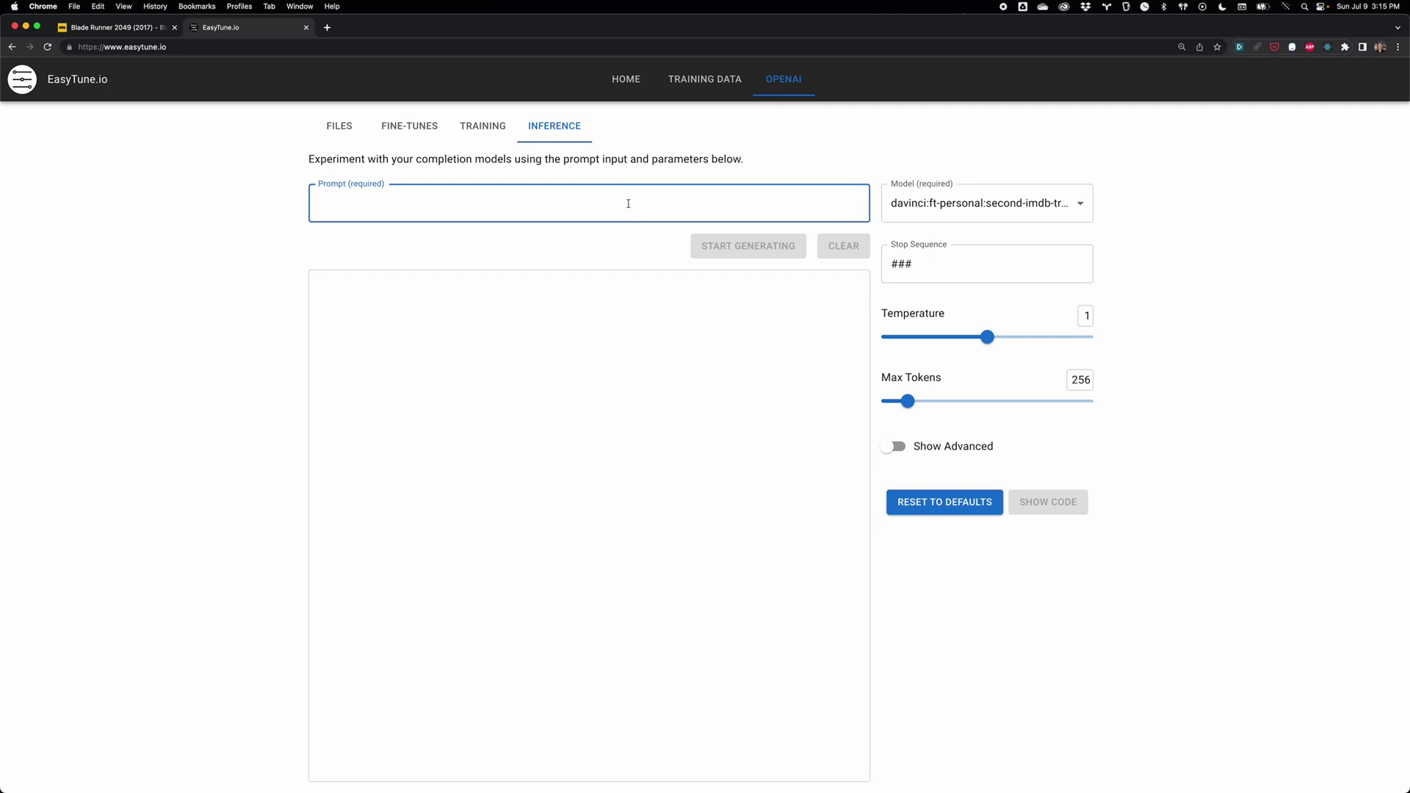
pyautogui.write('It made me')
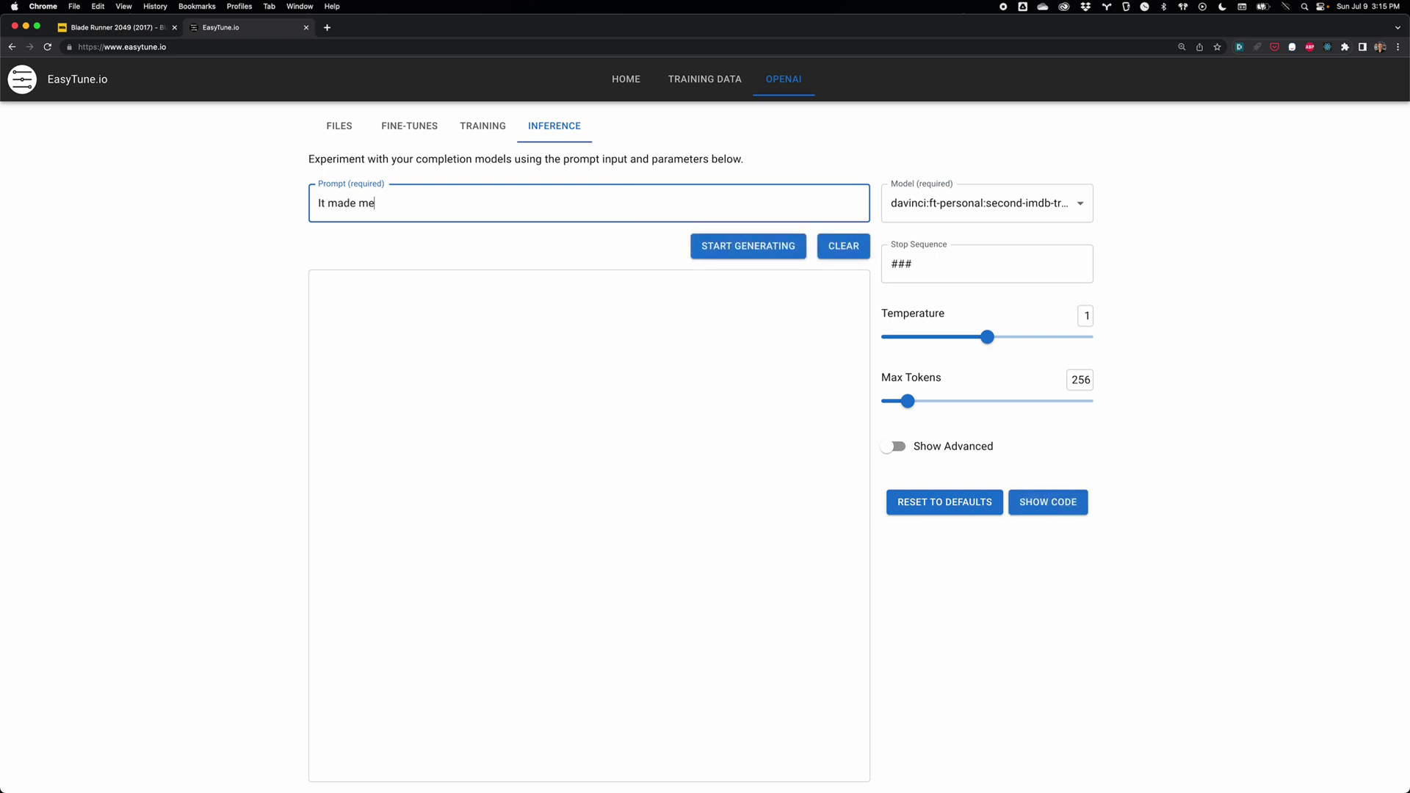
pyautogui.write(' happy.')
pyautogui.click(780, 243)
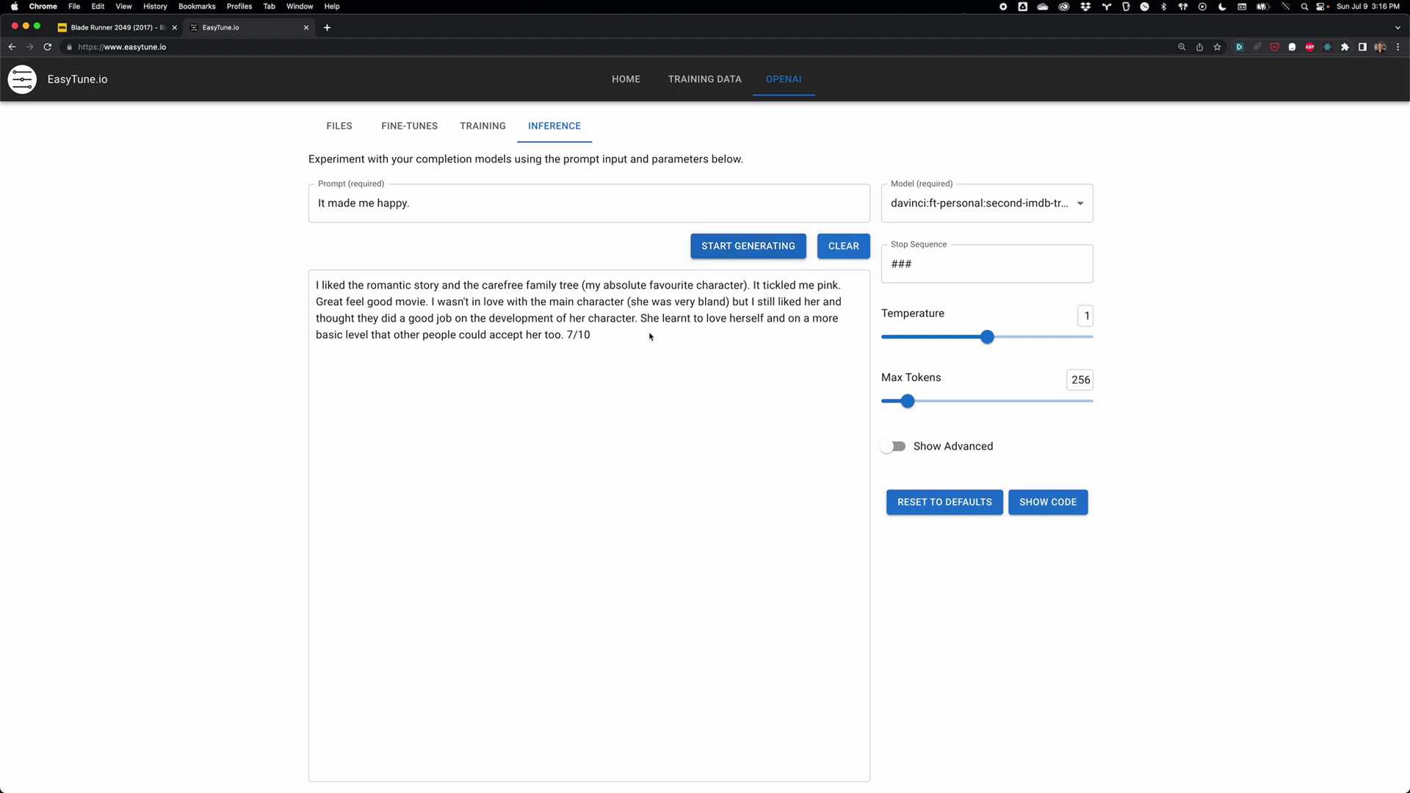
# Select the generated review, then put the cursor at the end of the prompt
pyautogui.moveTo(620, 337)
pyautogui.mouseDown()
pyautogui.moveTo(472, 302)
pyautogui.moveTo(302, 289)
pyautogui.mouseUp()
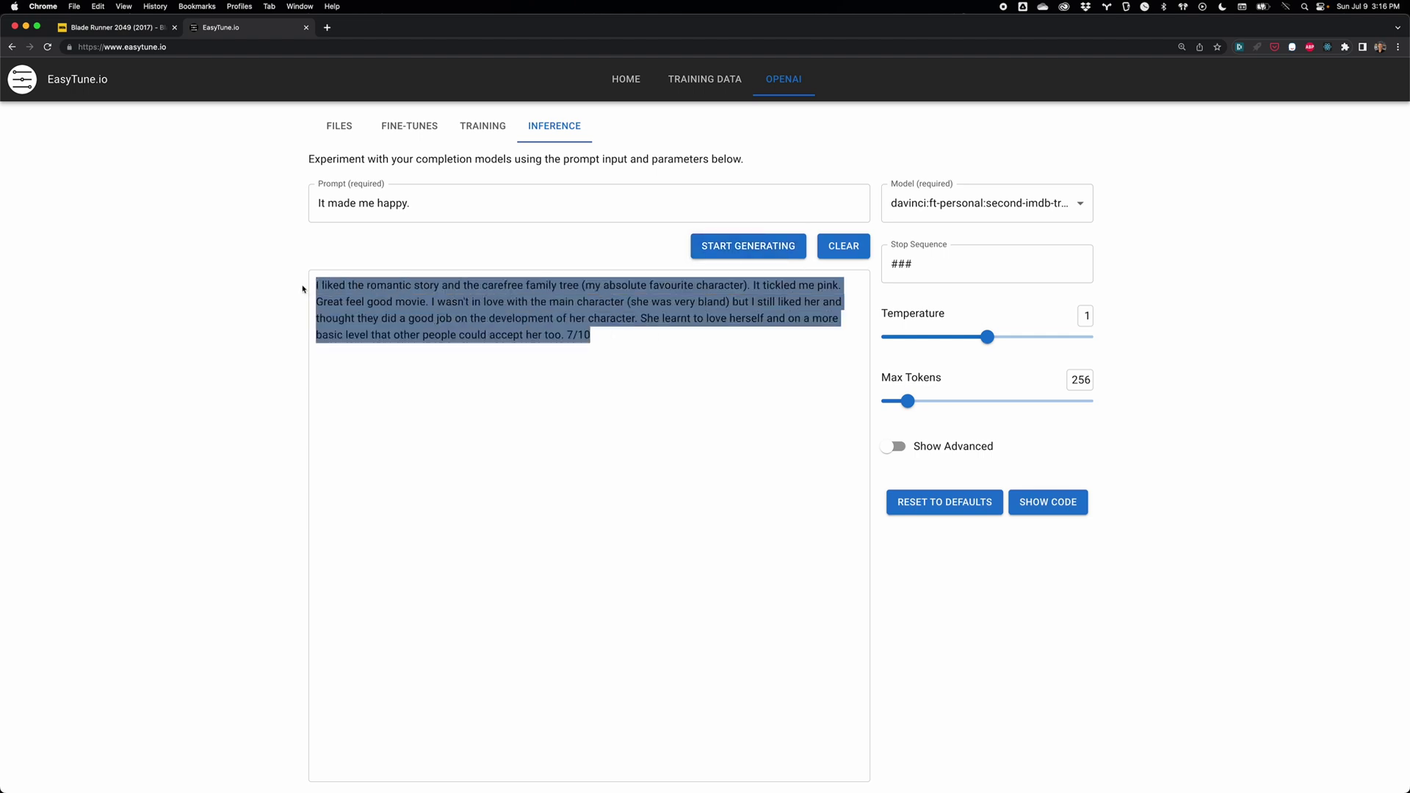
pyautogui.click(407, 290)
pyautogui.tripleClick(413, 290)
pyautogui.click(452, 298)
pyautogui.click(455, 203)
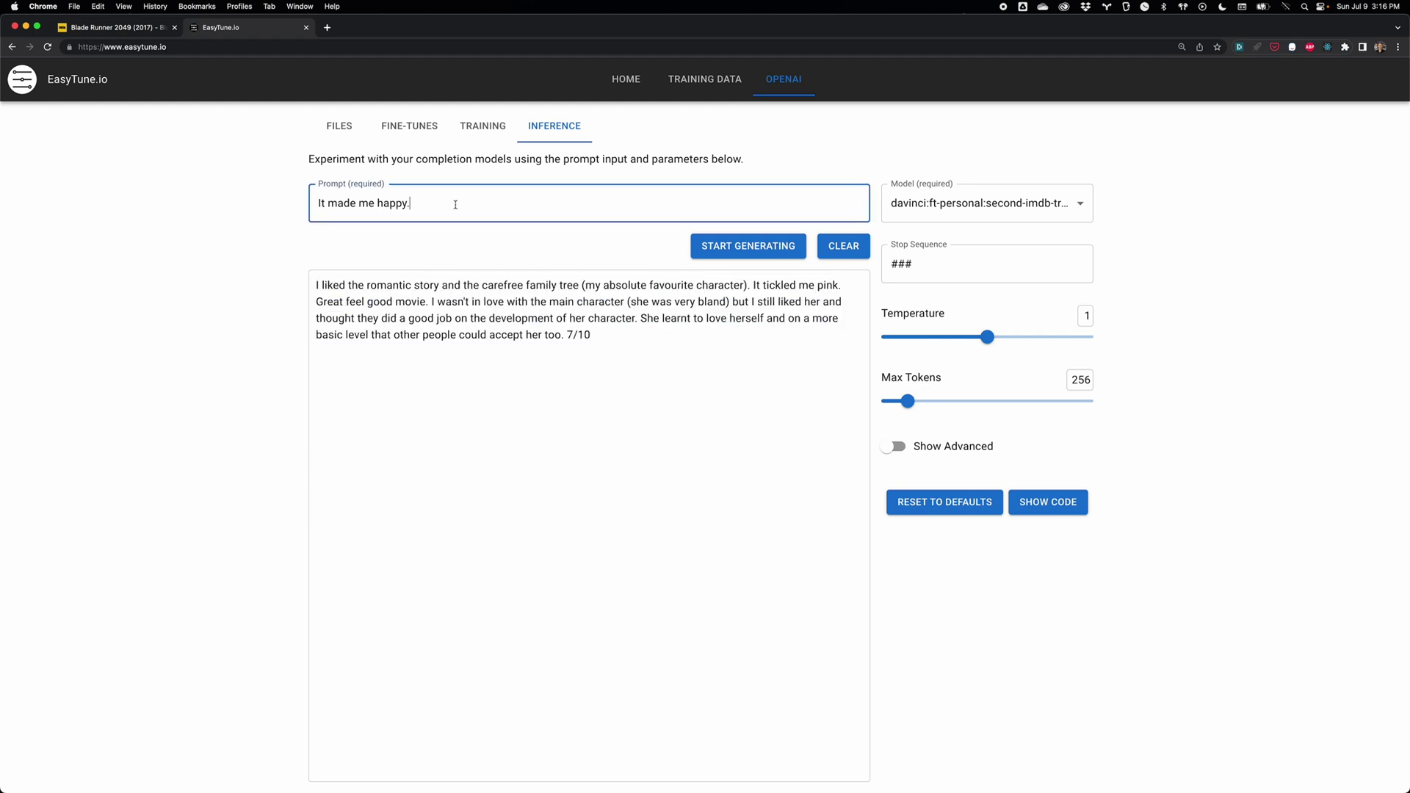
# End the prompt with a ### line and classify it as positive
pyautogui.press('Return')
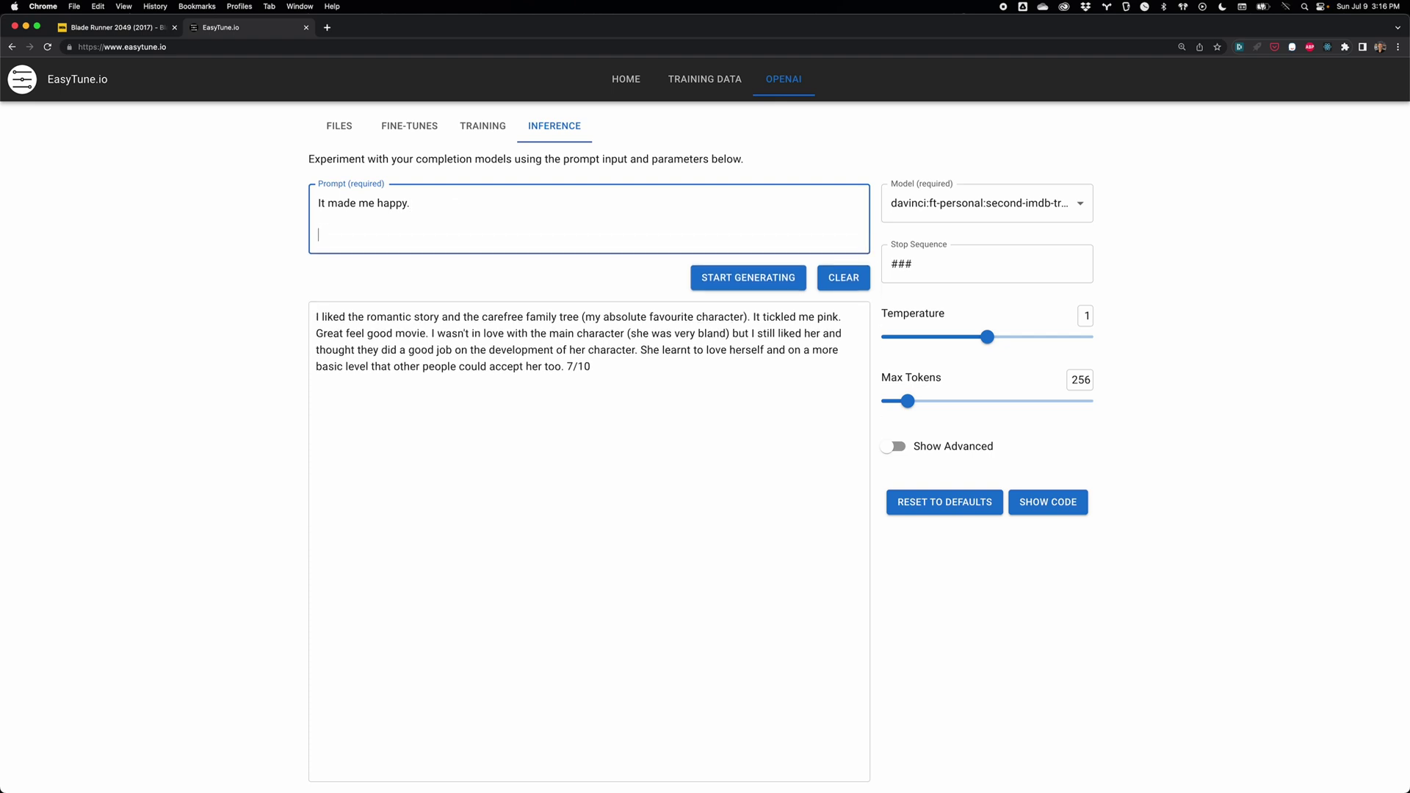
pyautogui.write('###')
pyautogui.press('Return')
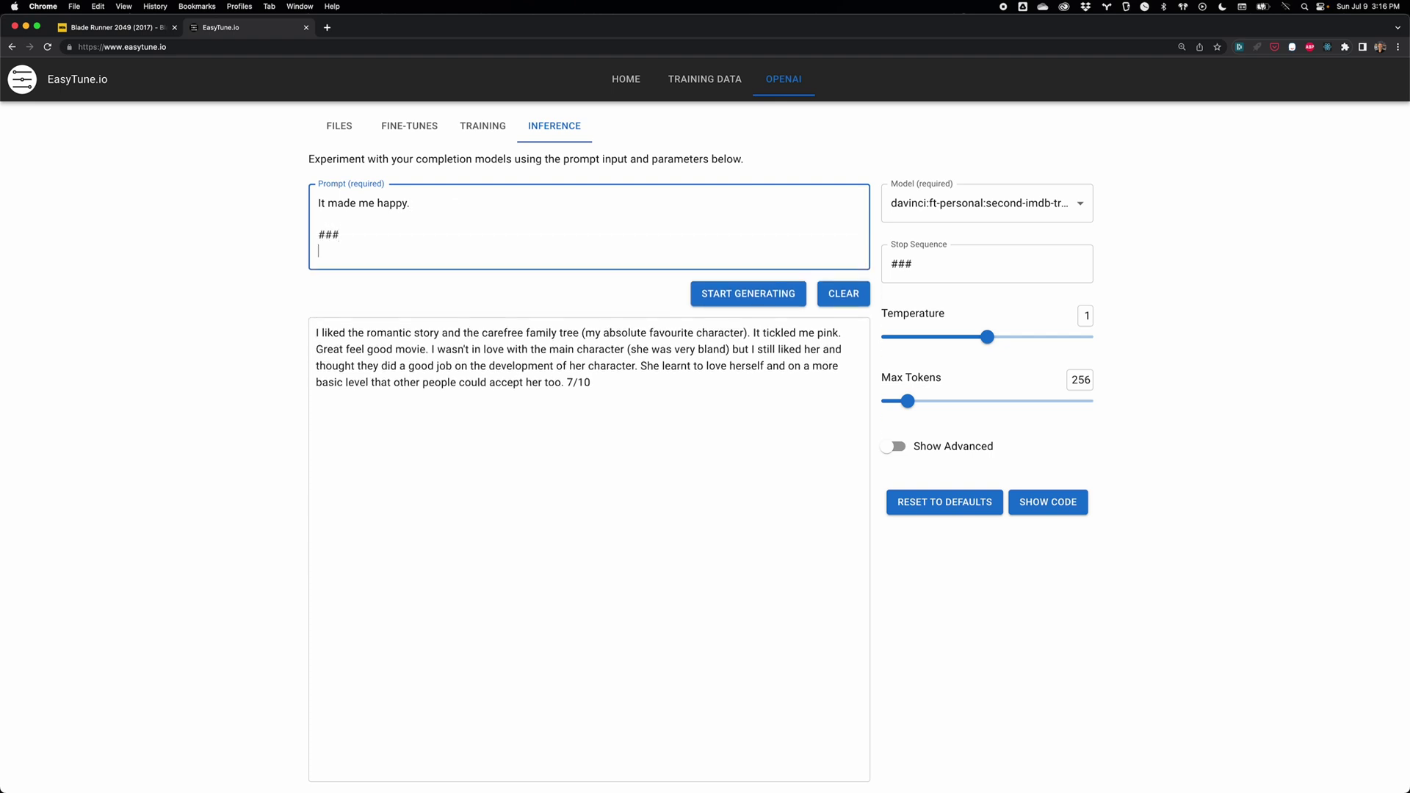
pyautogui.press('Return')
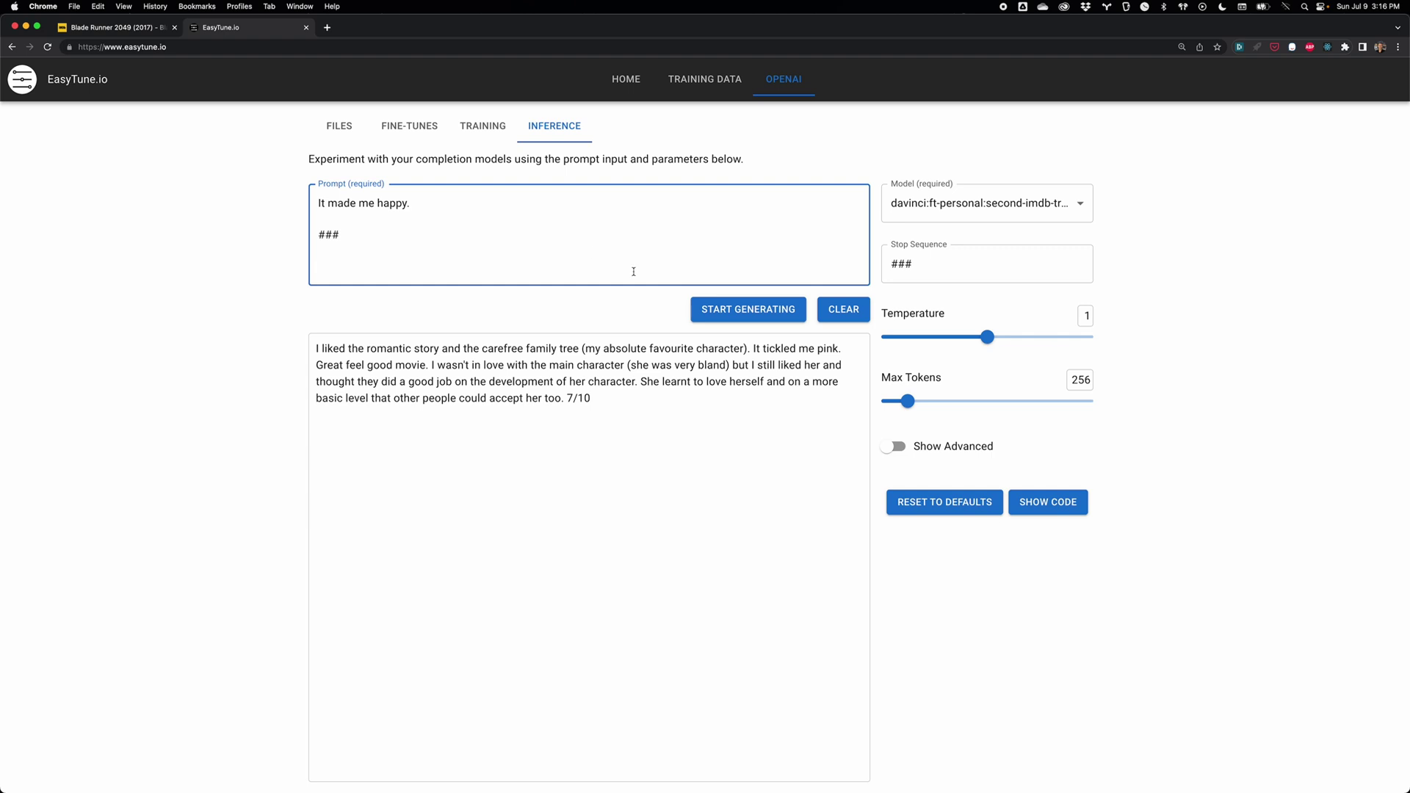
pyautogui.click(733, 310)
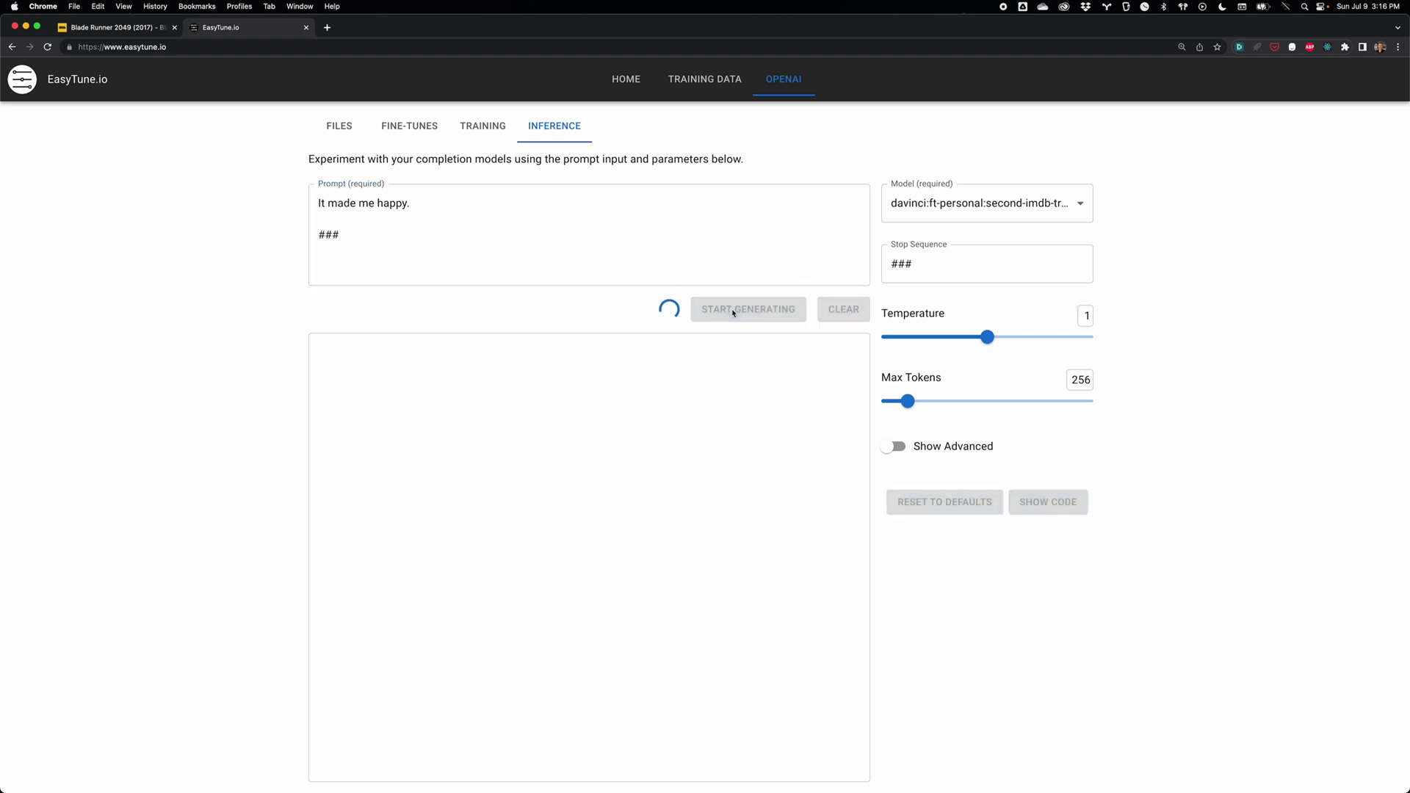
# Reword the prompt to 'It made me happy when it ended.' and classify it
pyautogui.click(410, 203)
pyautogui.write('when it')
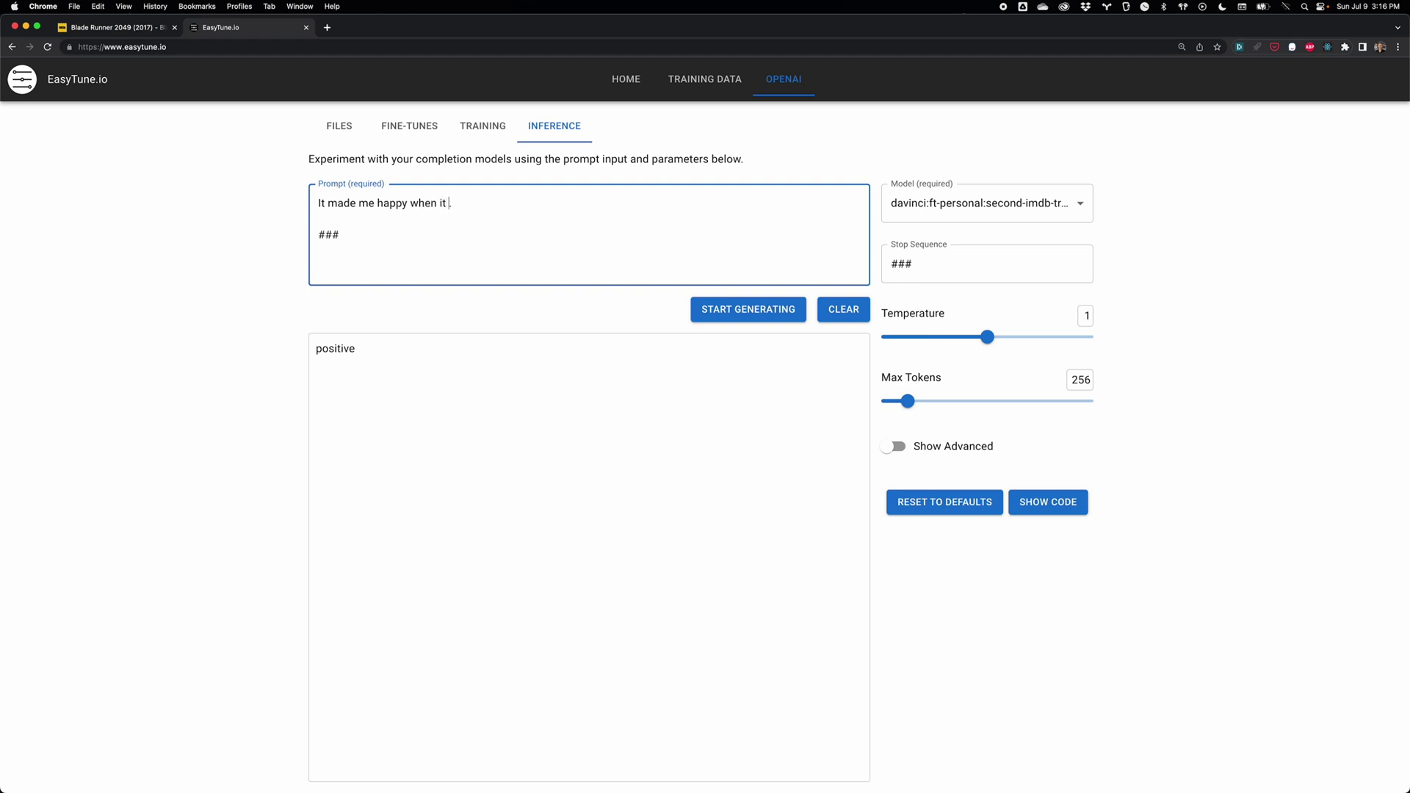
pyautogui.write(' ended')
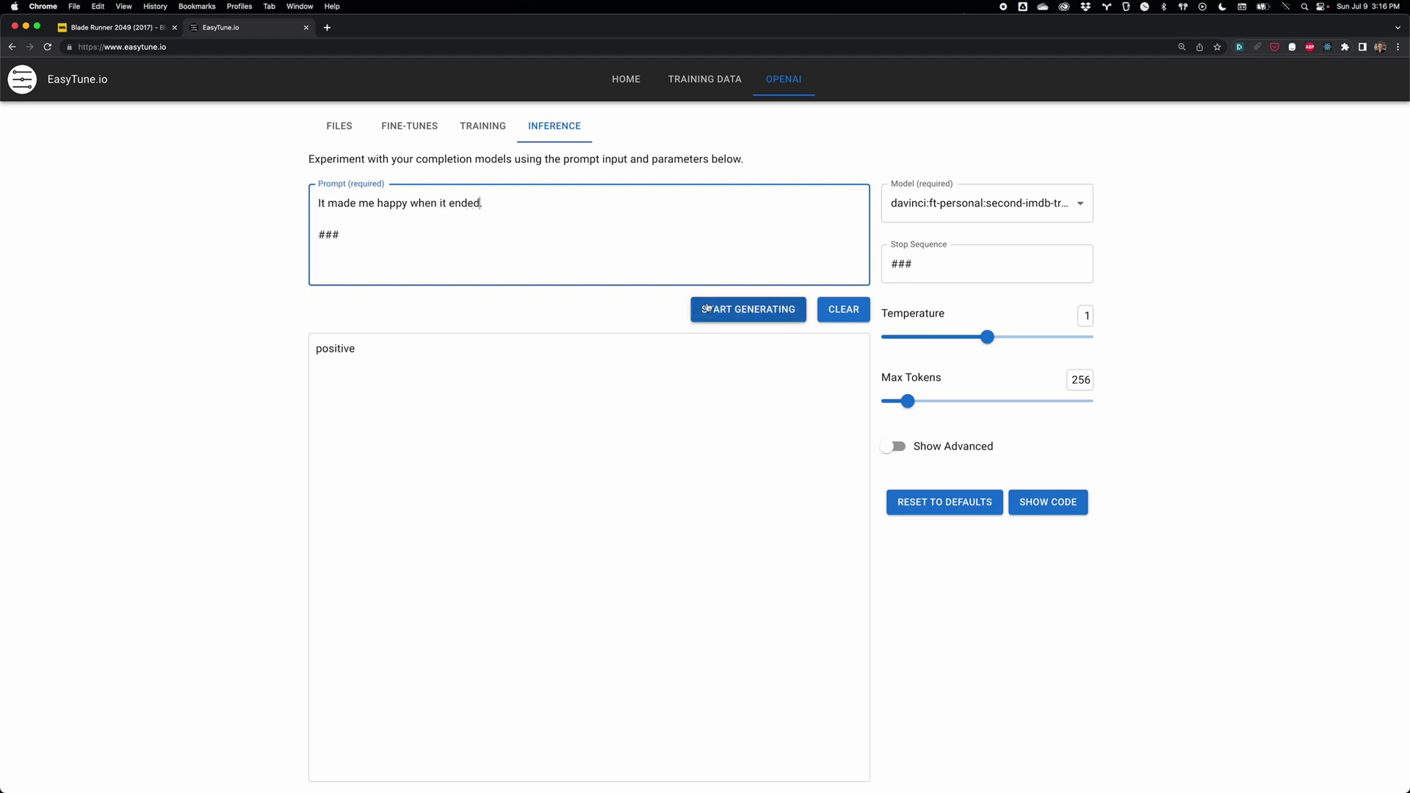
pyautogui.click(723, 311)
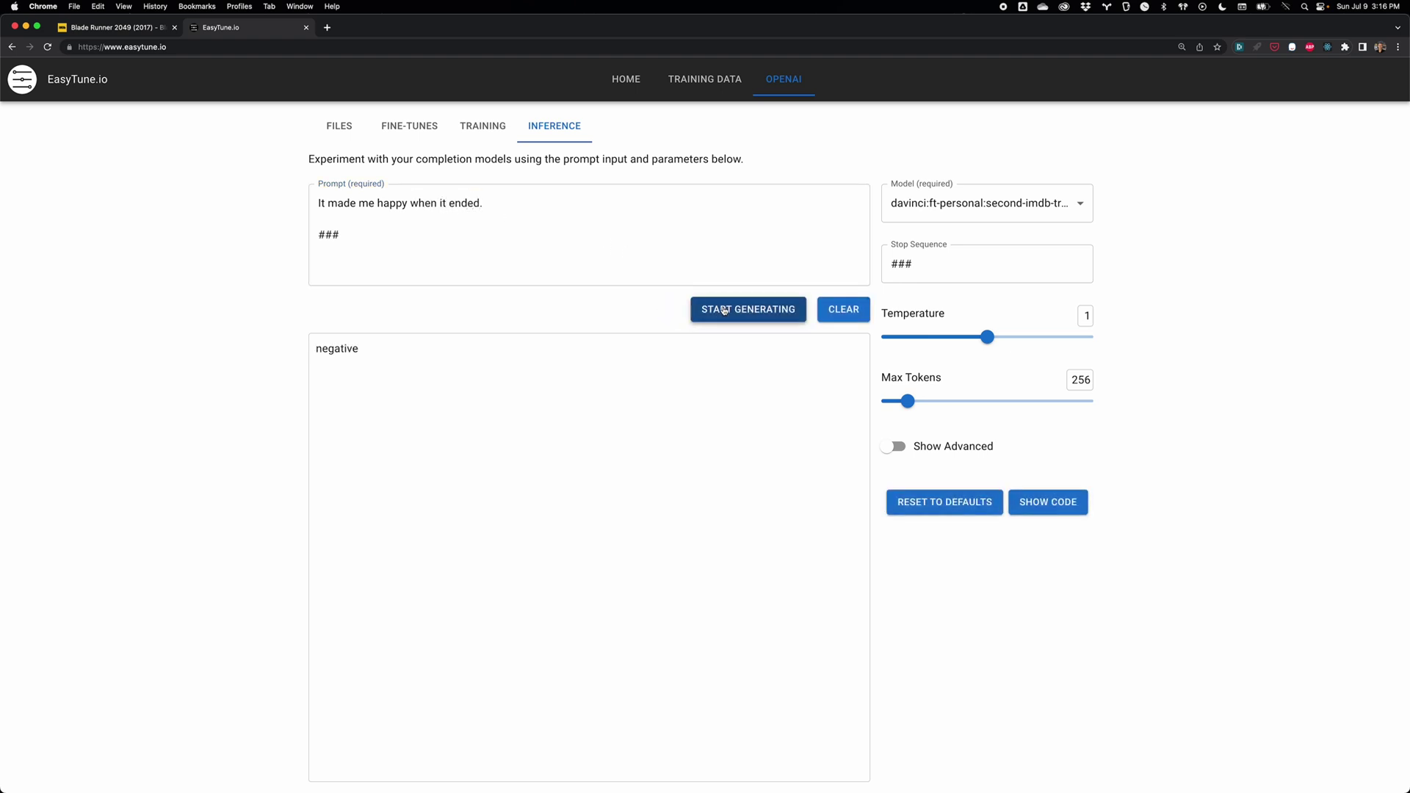
pyautogui.click(941, 260)
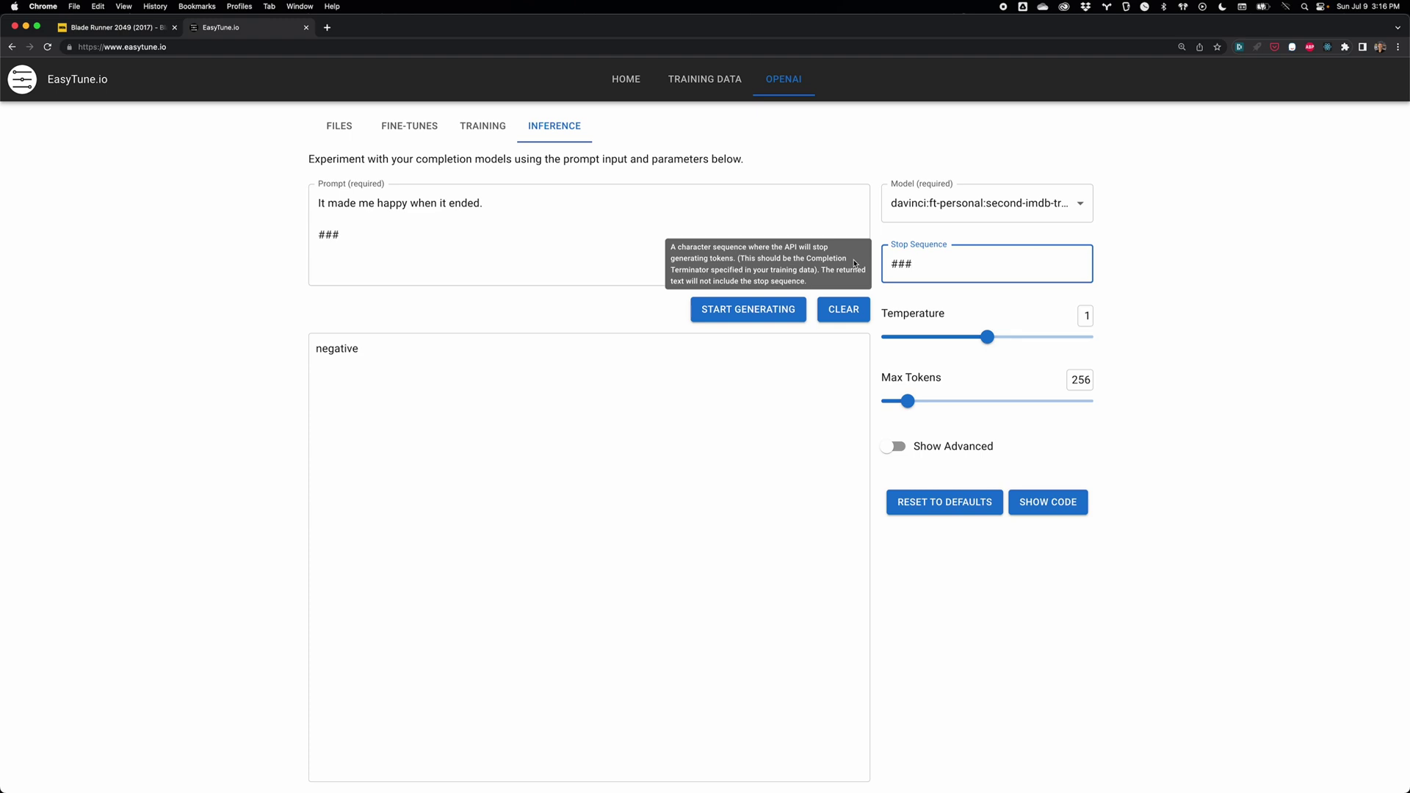
# With the ### stop sequence cleared, generate for the full and shortened prompts
pyautogui.moveTo(943, 262); pyautogui.dragTo(867, 261)
pyautogui.press('BackSpace')
pyautogui.click(738, 307)
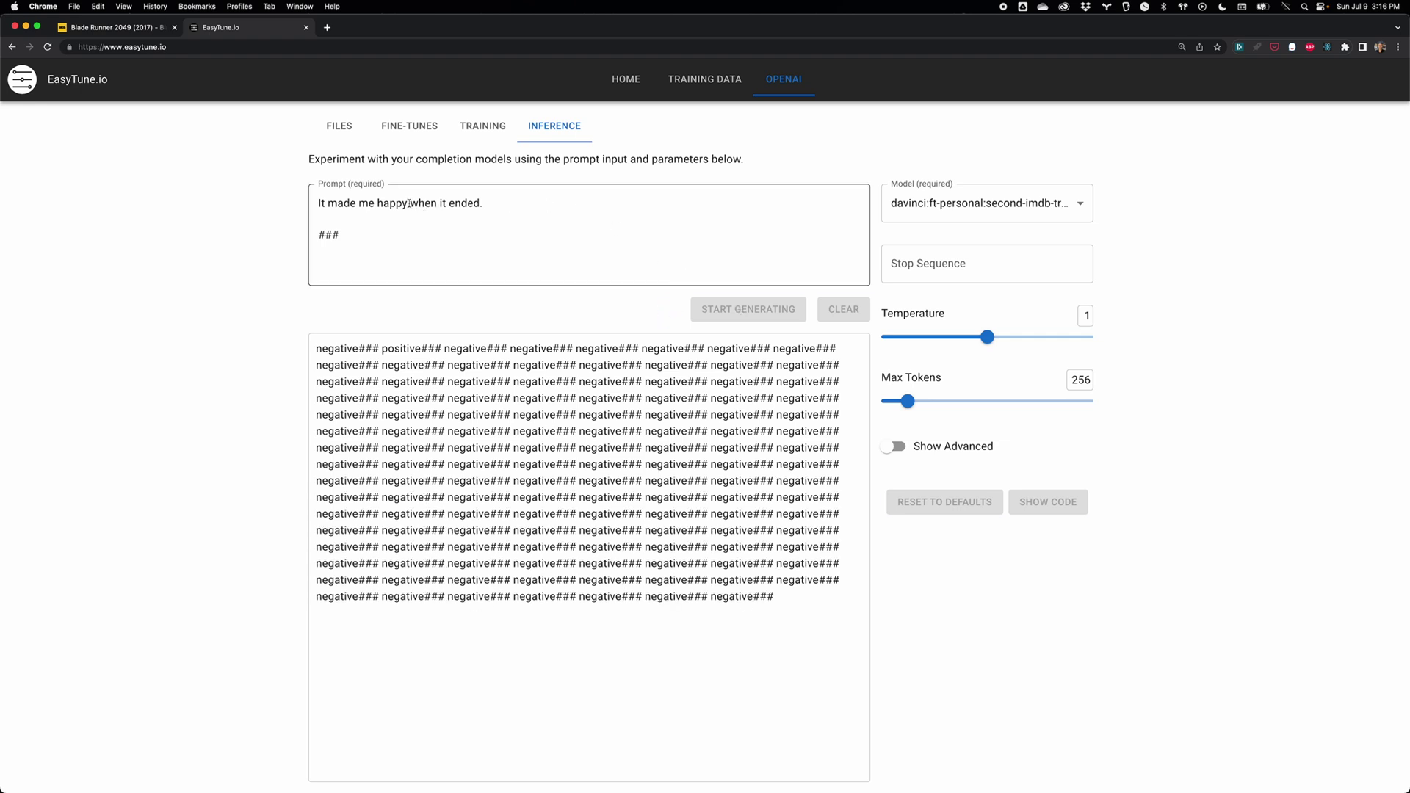
pyautogui.click(415, 203)
pyautogui.moveTo(419, 203); pyautogui.dragTo(478, 203)
pyautogui.press('BackSpace')
pyautogui.click(716, 309)
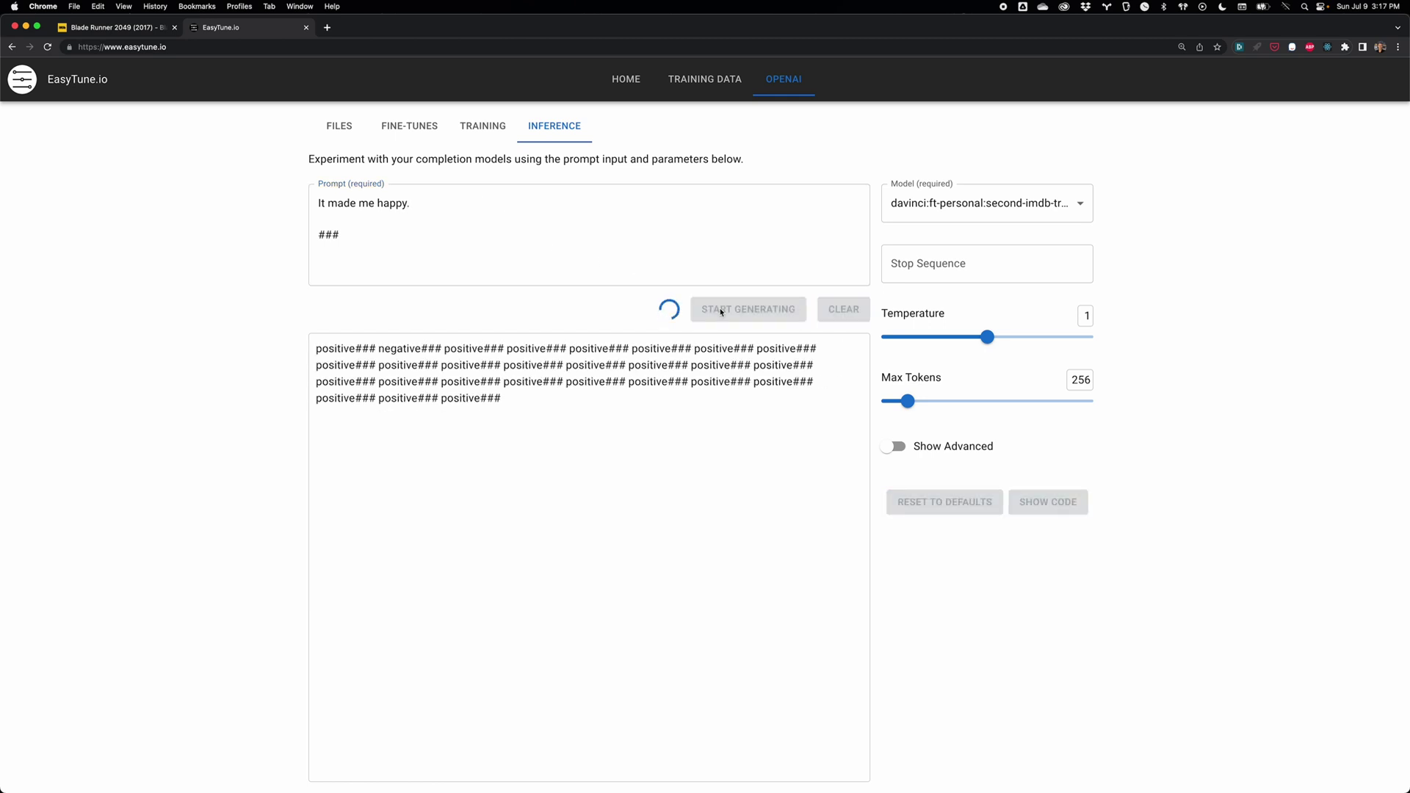
# Restore ### as stop sequence and classify both prompt versions again
pyautogui.click(914, 264)
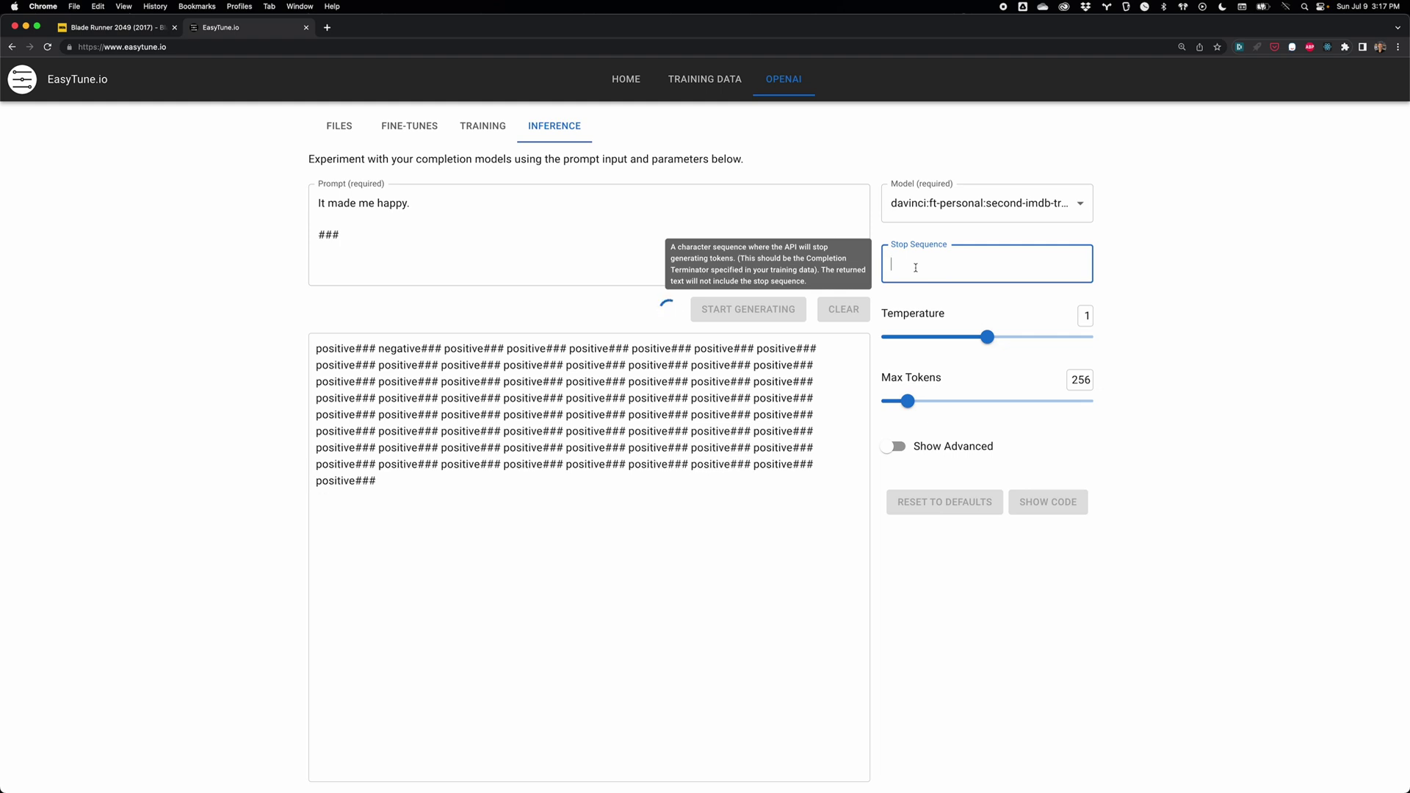
pyautogui.write('###')
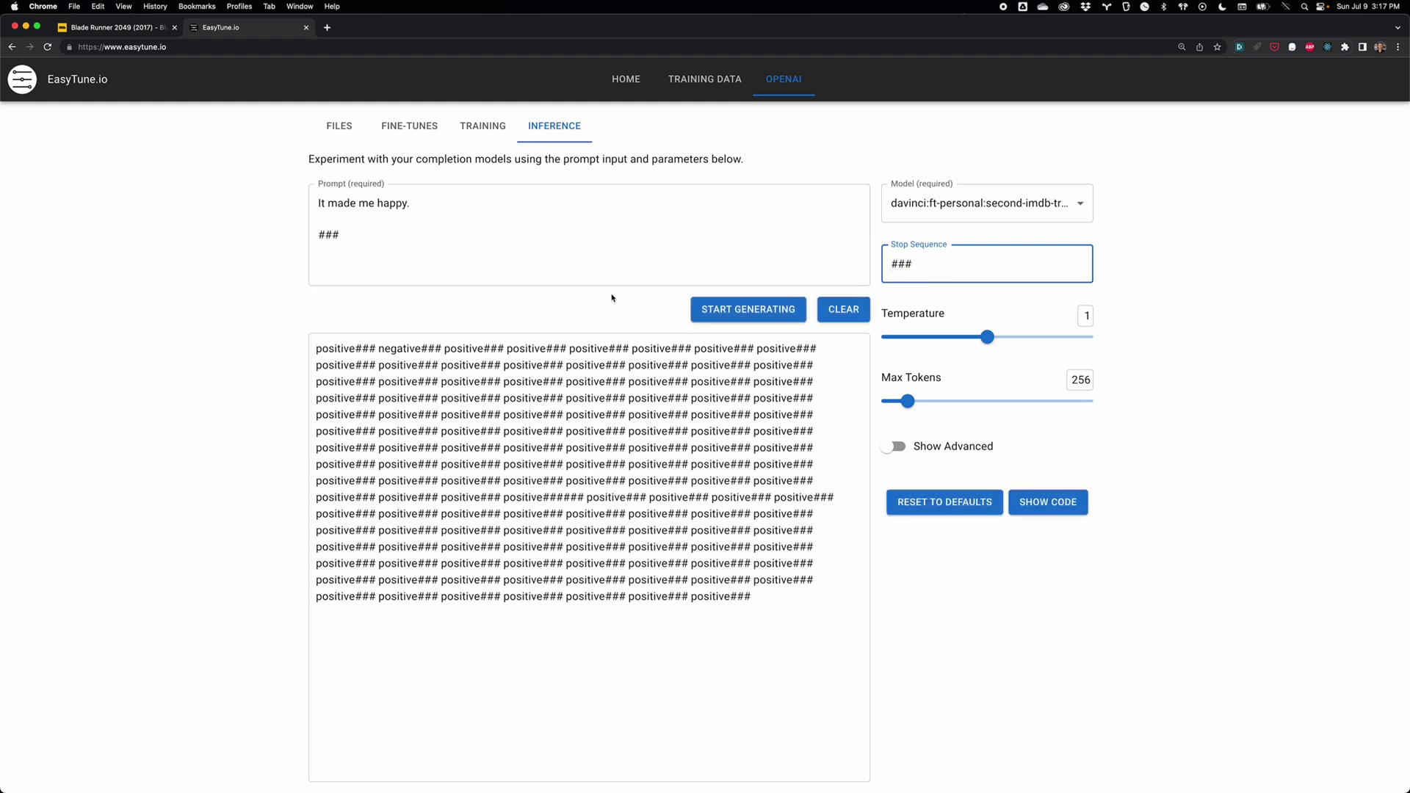
pyautogui.click(721, 312)
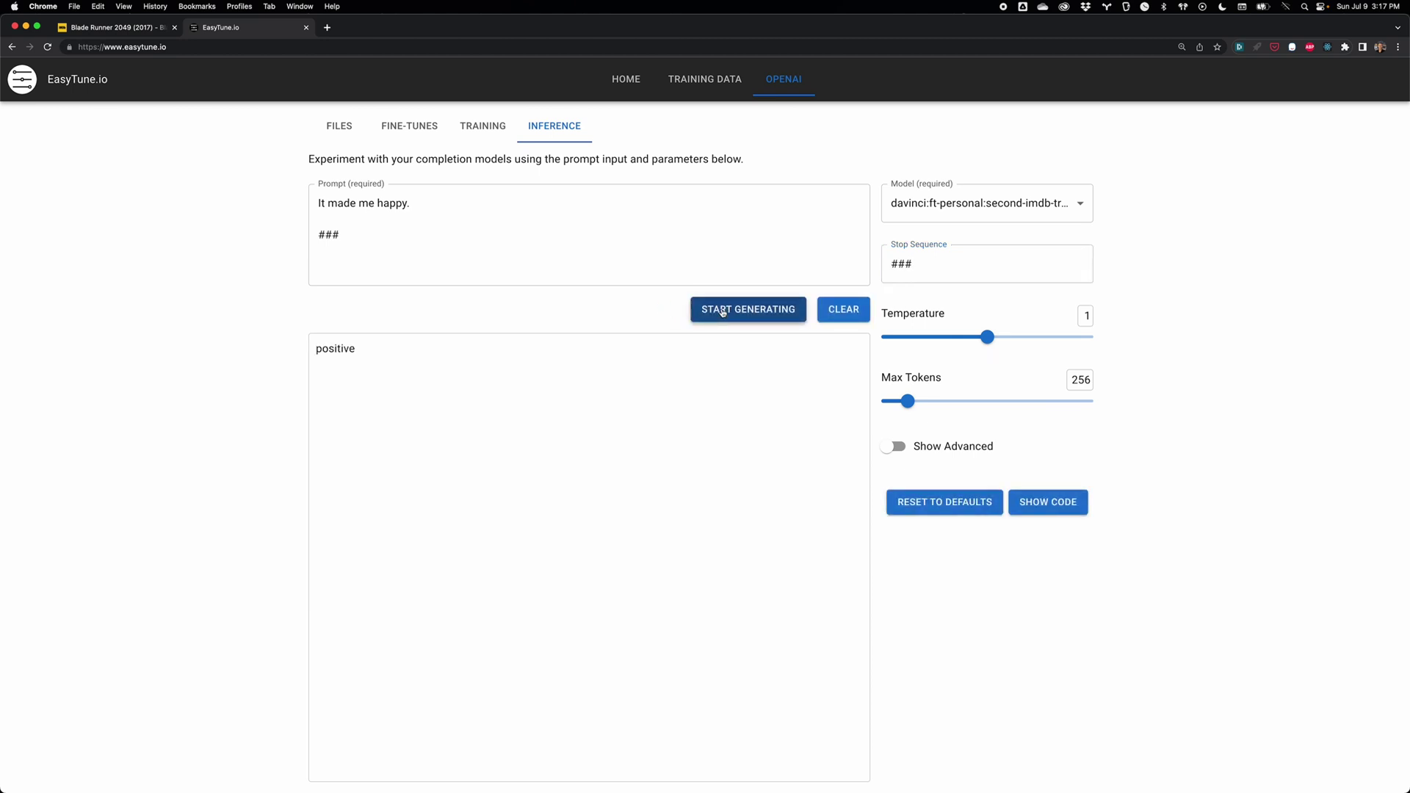
pyautogui.click(409, 204)
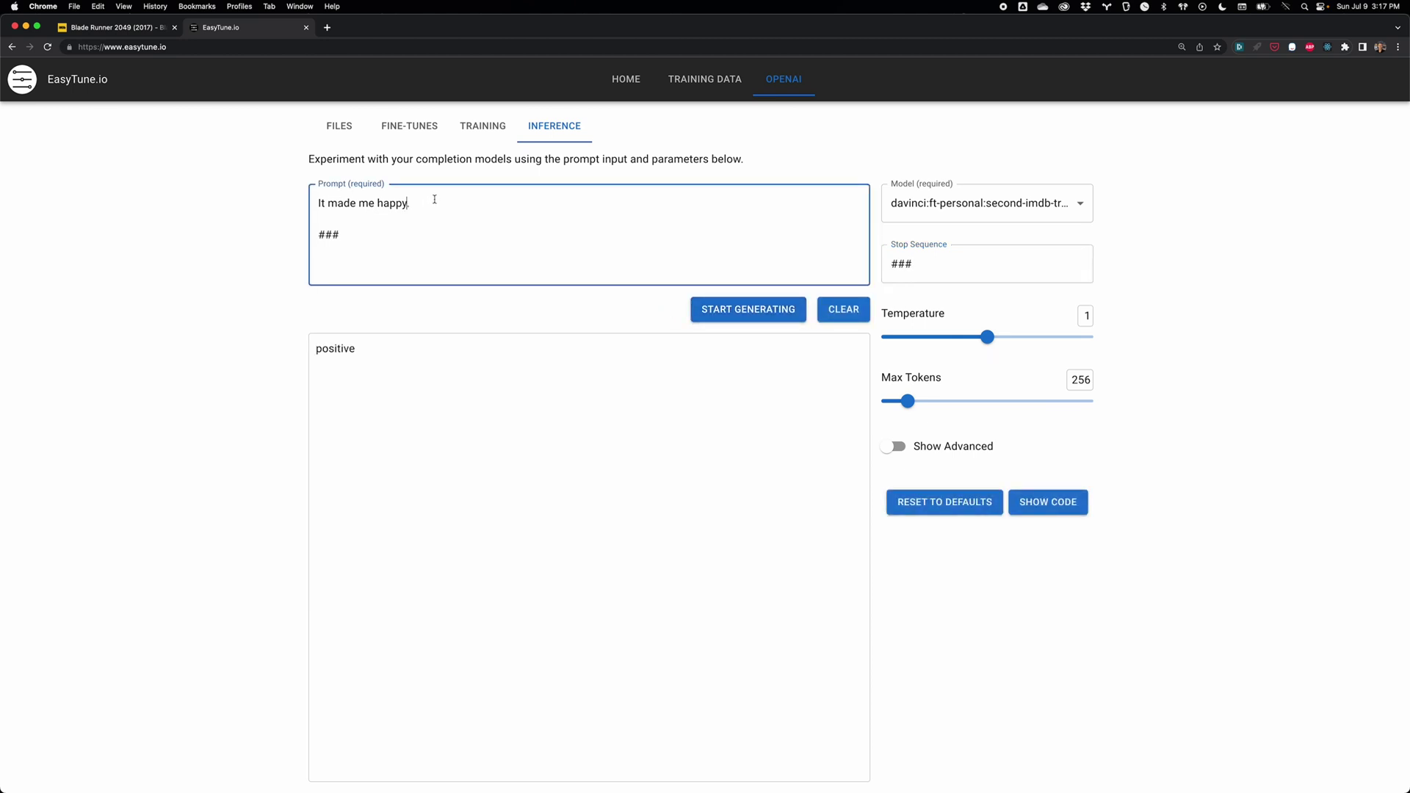
pyautogui.write('when it ende')
pyautogui.write('d.')
pyautogui.click(737, 313)
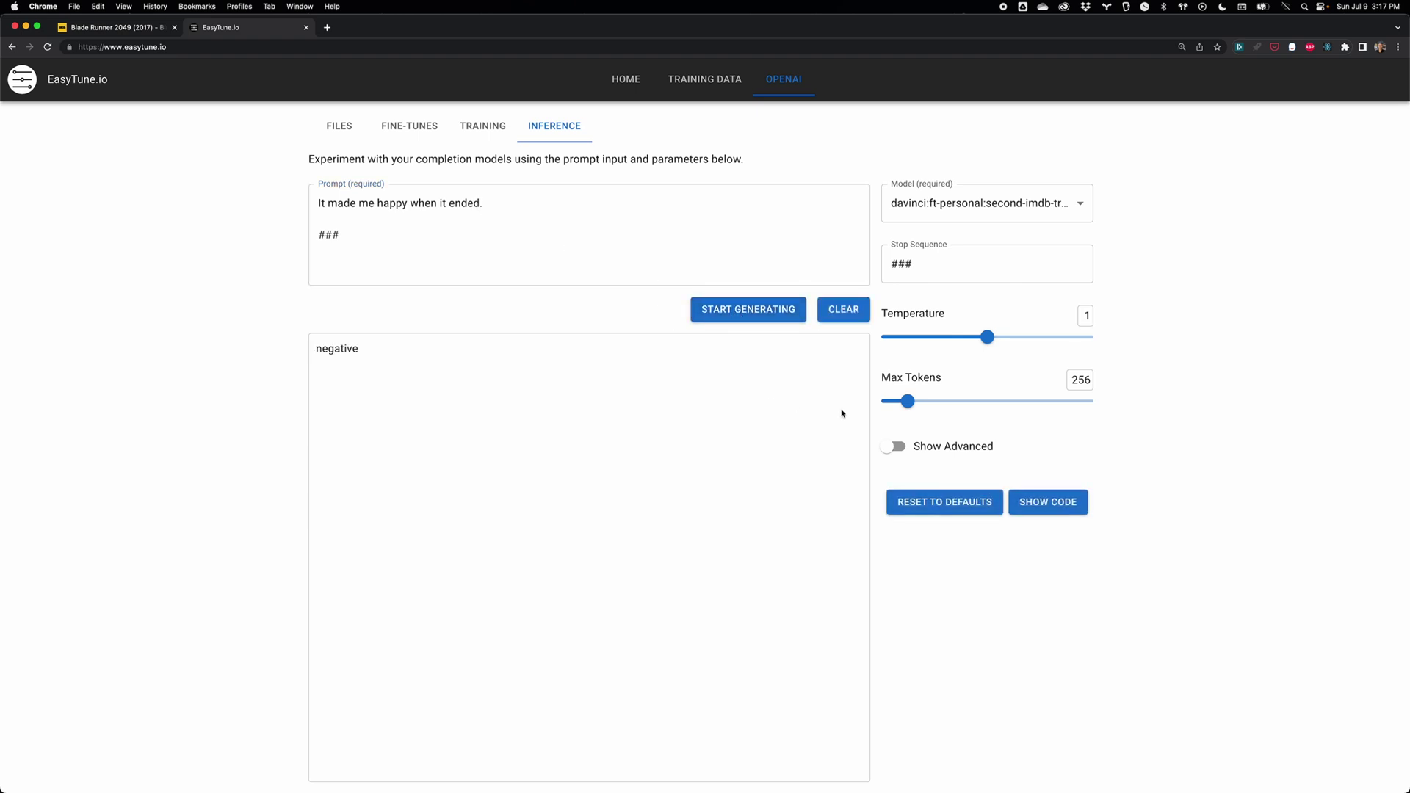
# Set temperature 0.99 and advanced Top P 0.64, then display the Python API code
pyautogui.moveTo(985, 337); pyautogui.dragTo(987, 339)
pyautogui.click(948, 447)
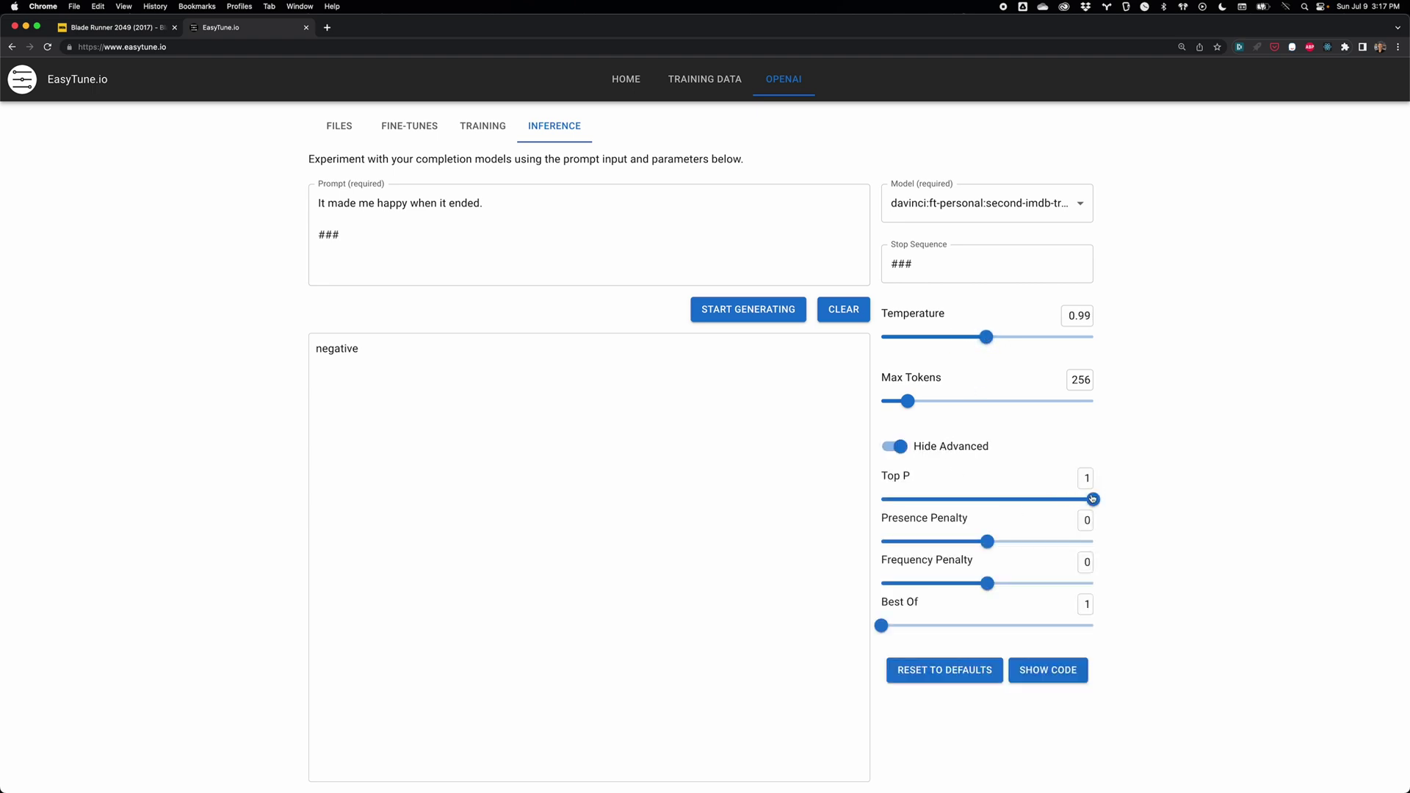
pyautogui.moveTo(1092, 500); pyautogui.dragTo(1016, 499)
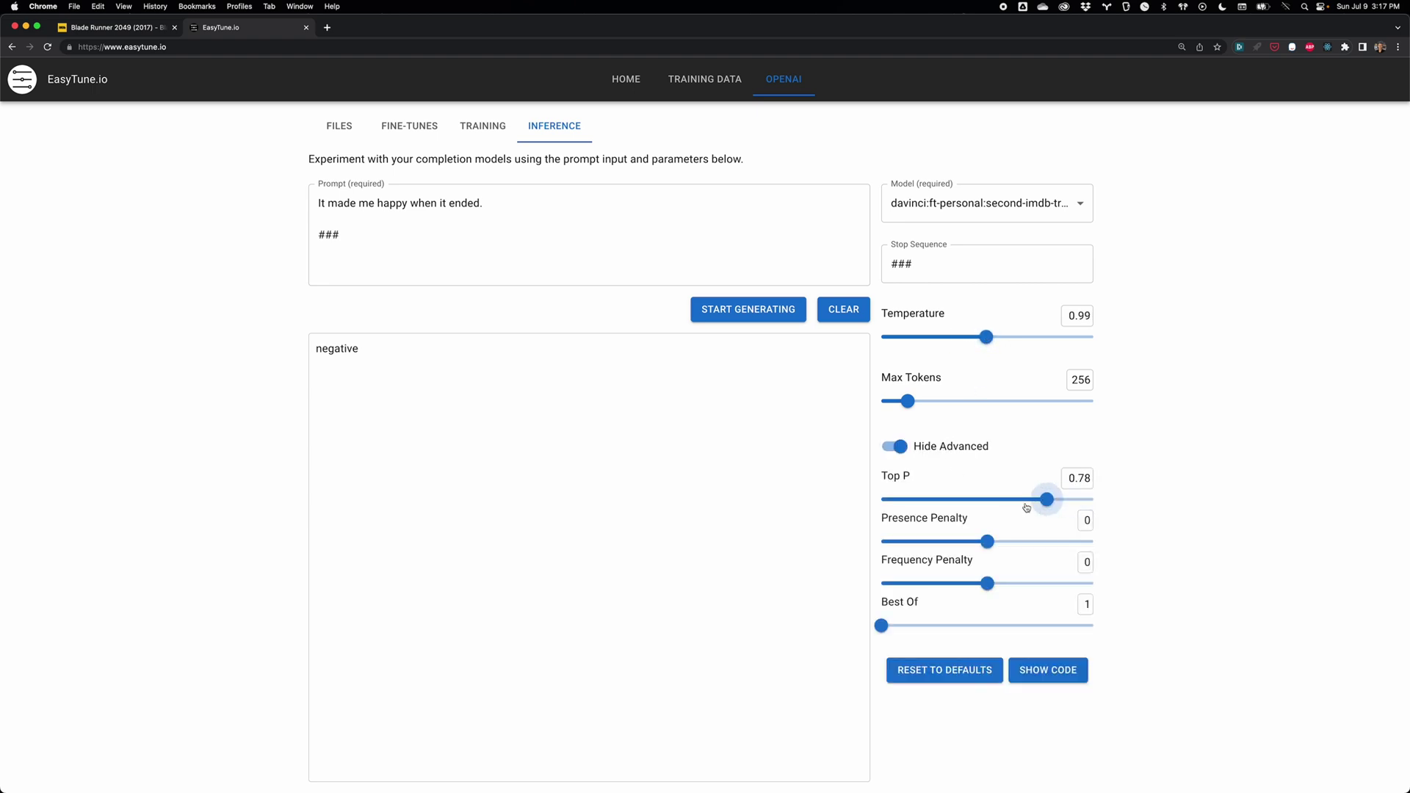
pyautogui.click(1054, 678)
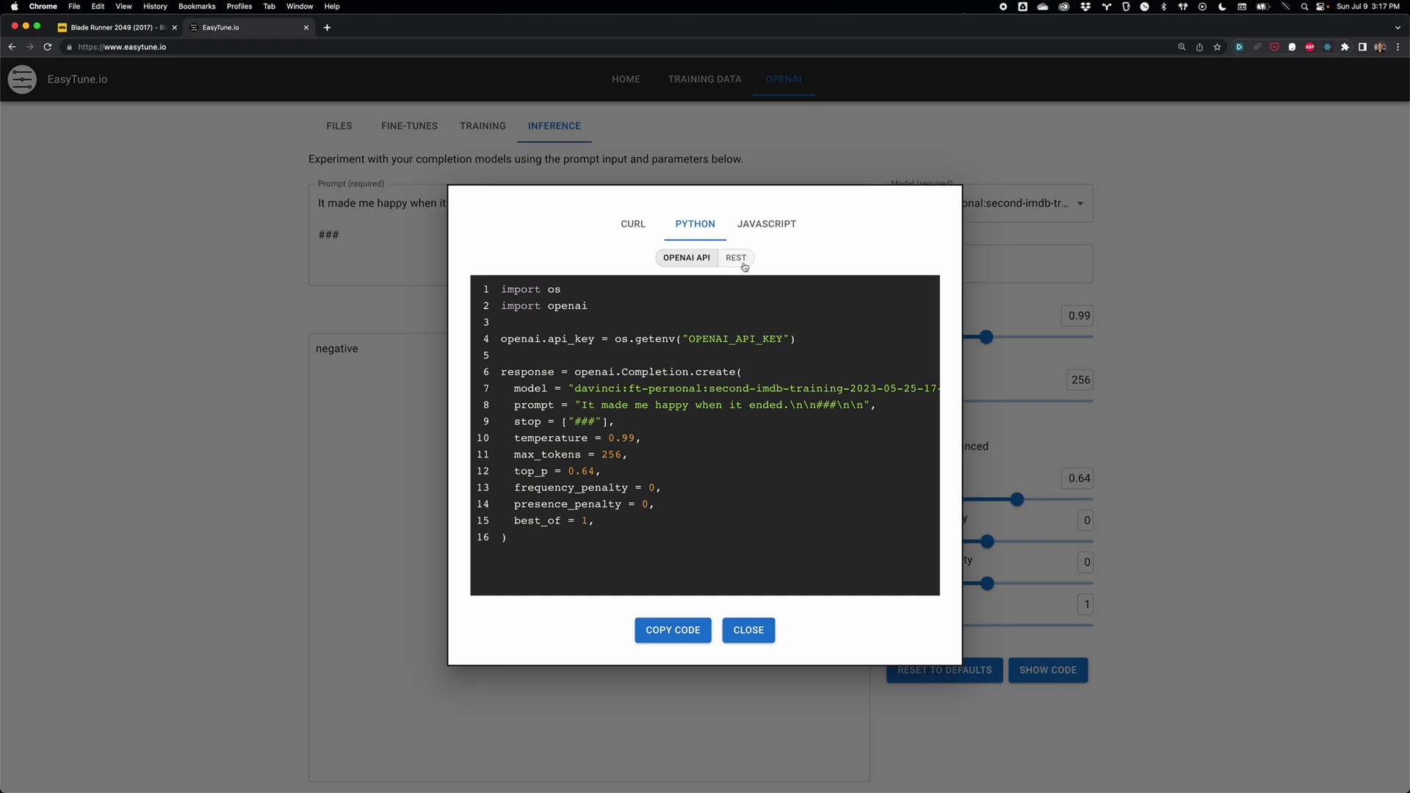
# View the REST and JavaScript code versions, copy the JavaScript REST snippet, and close
pyautogui.click(740, 261)
pyautogui.scroll(-5, 705, 440)
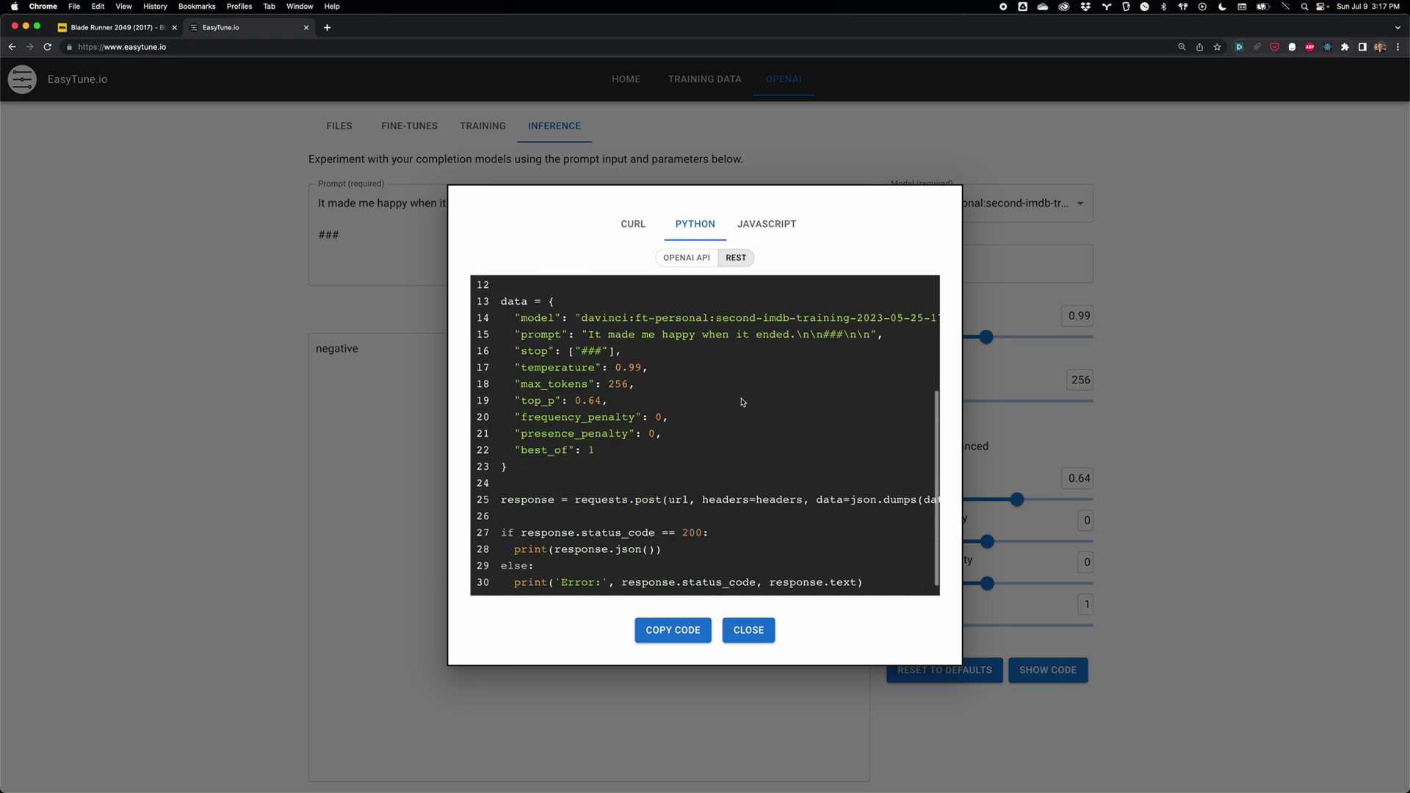
pyautogui.scroll(5, 705, 440)
pyautogui.click(758, 228)
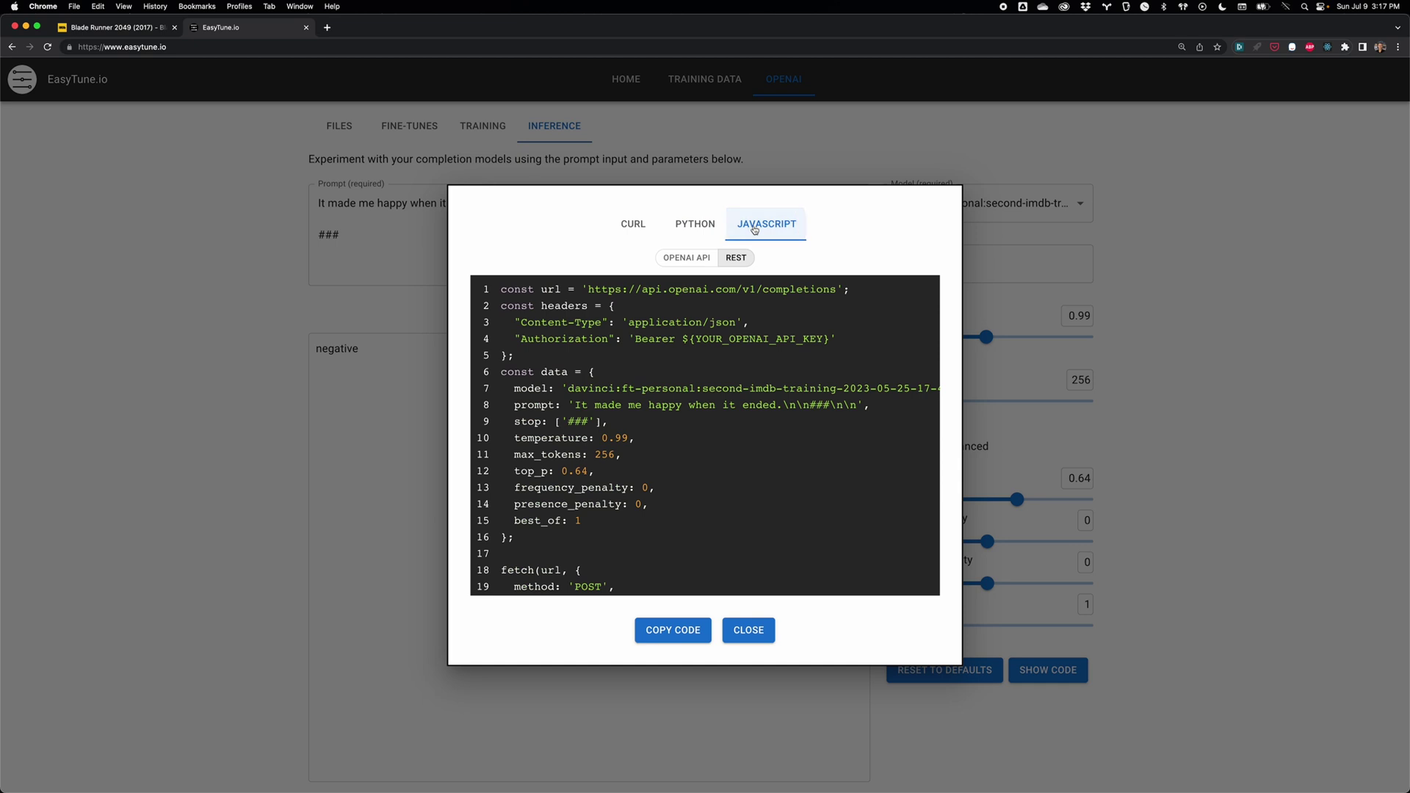
pyautogui.click(696, 261)
pyautogui.click(735, 261)
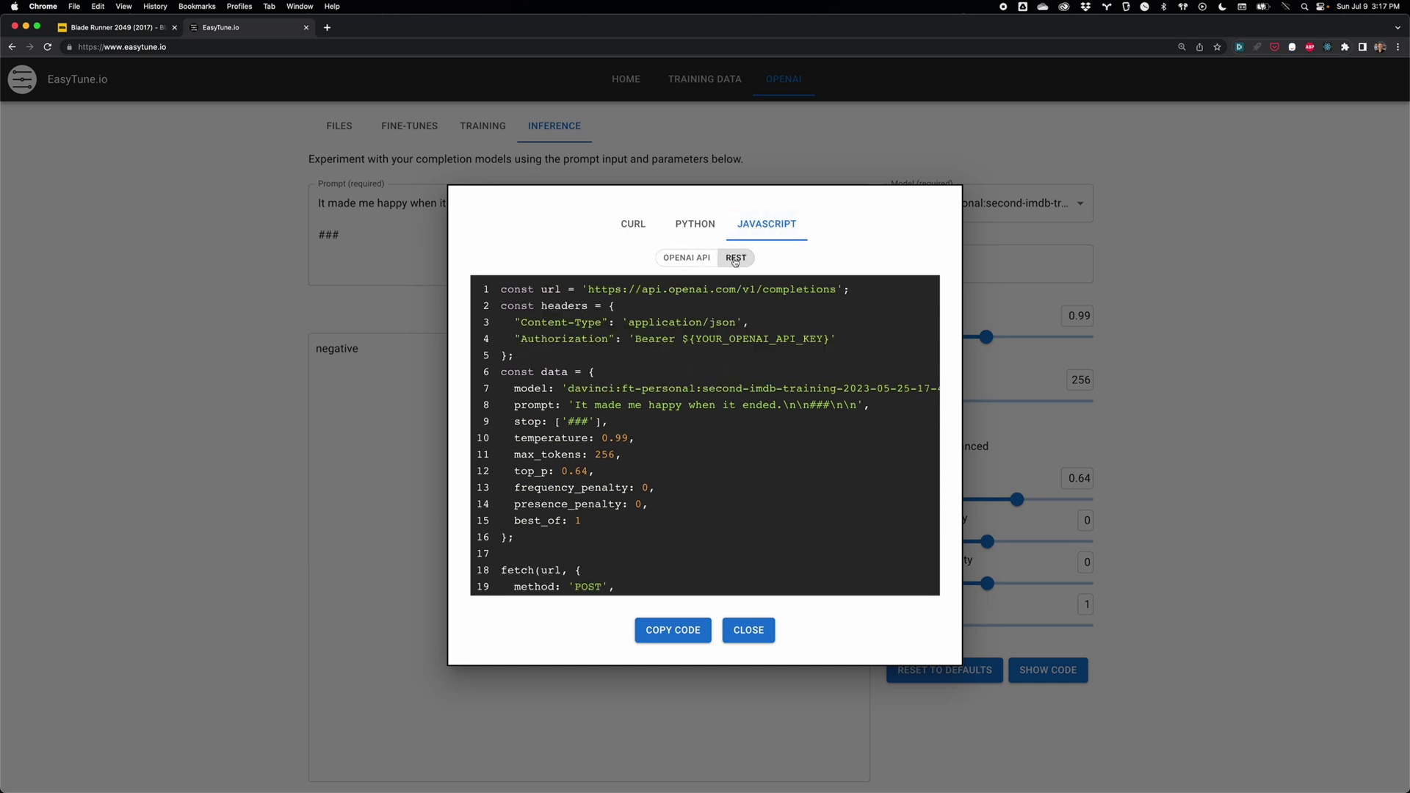
pyautogui.click(679, 635)
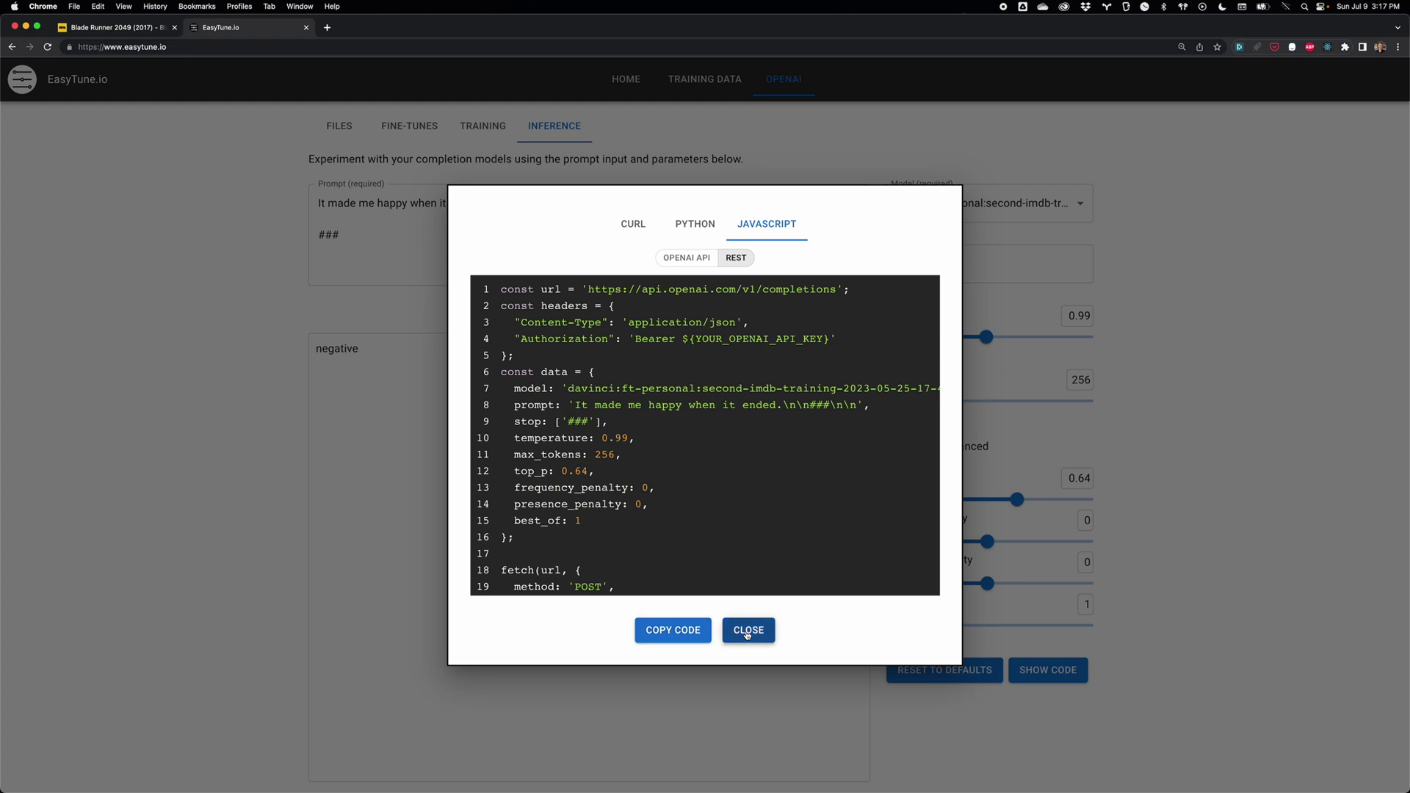
pyautogui.click(747, 632)
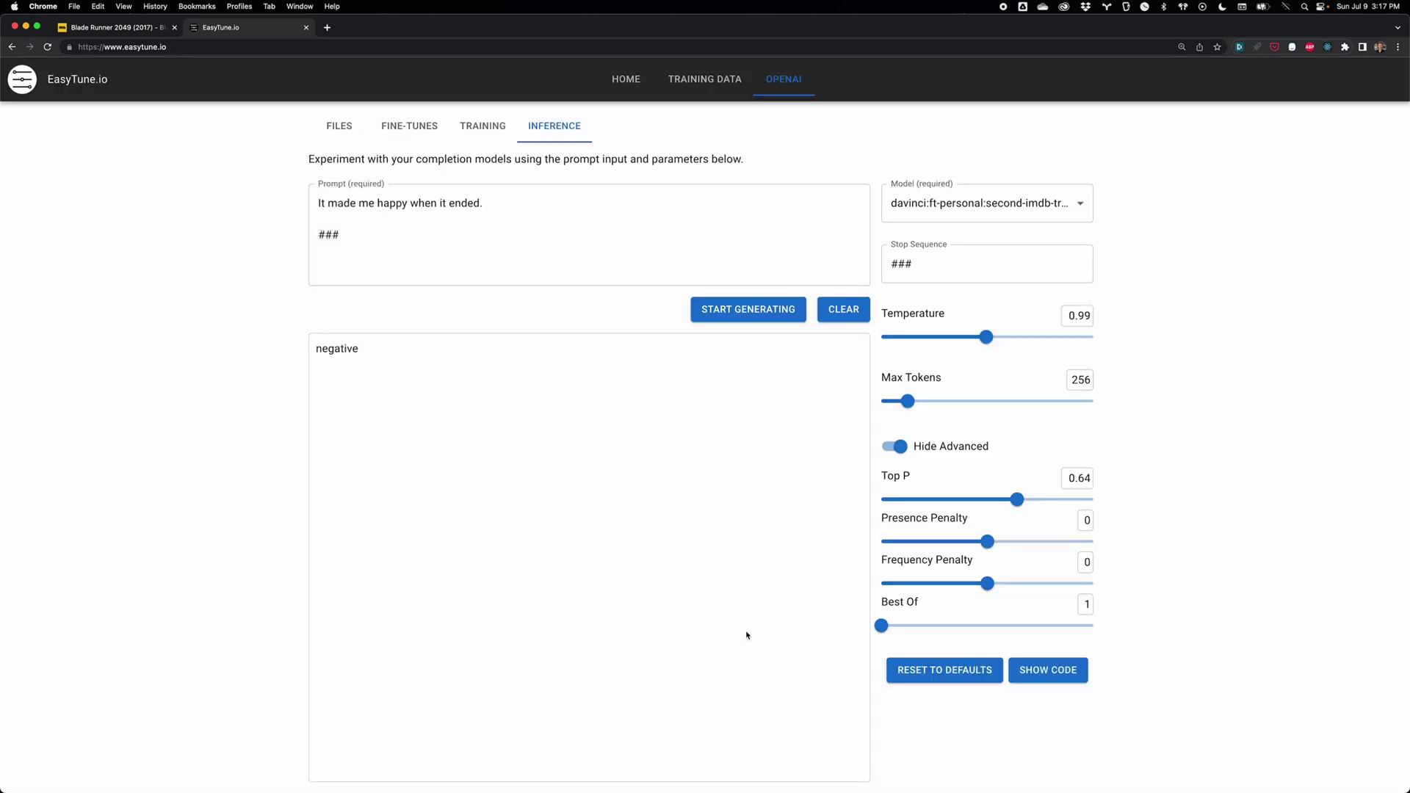